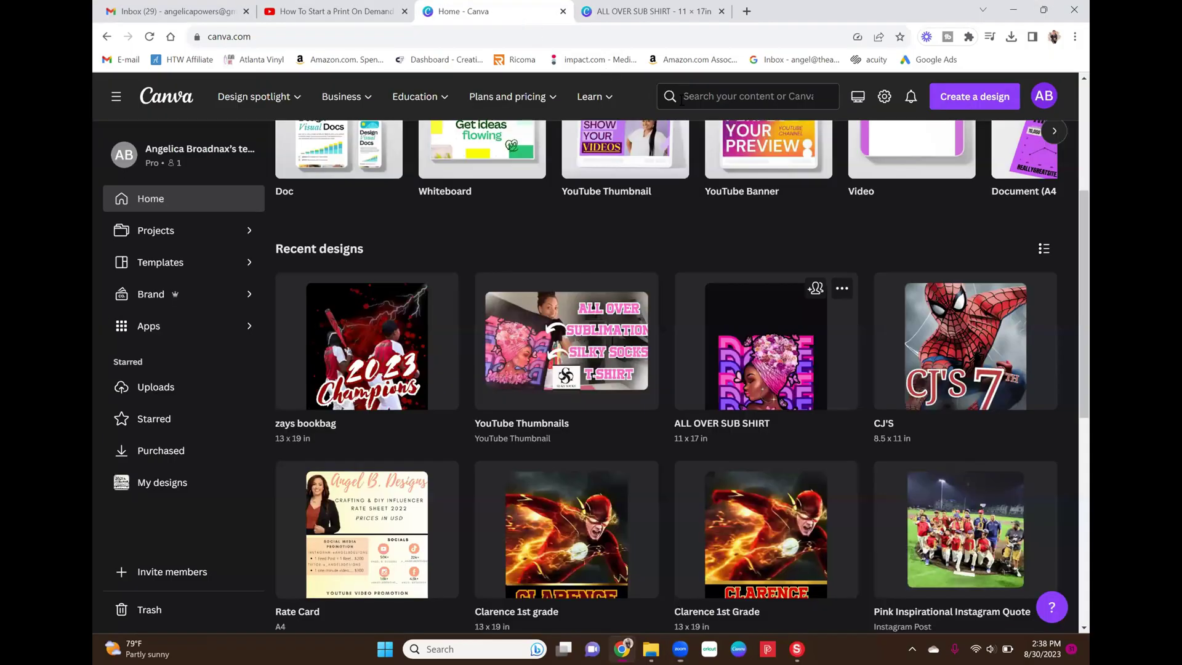
Create a new custom-size design 13 in wide by 19 in high.
scroll(718, 298, up, 5)
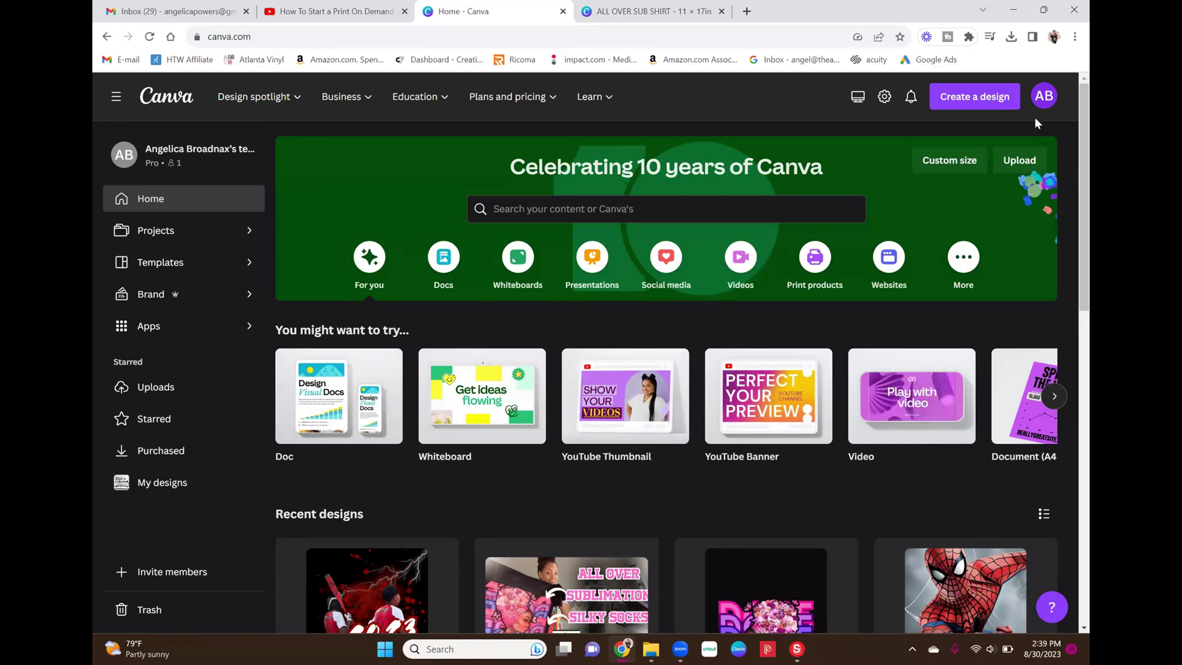
click(977, 102)
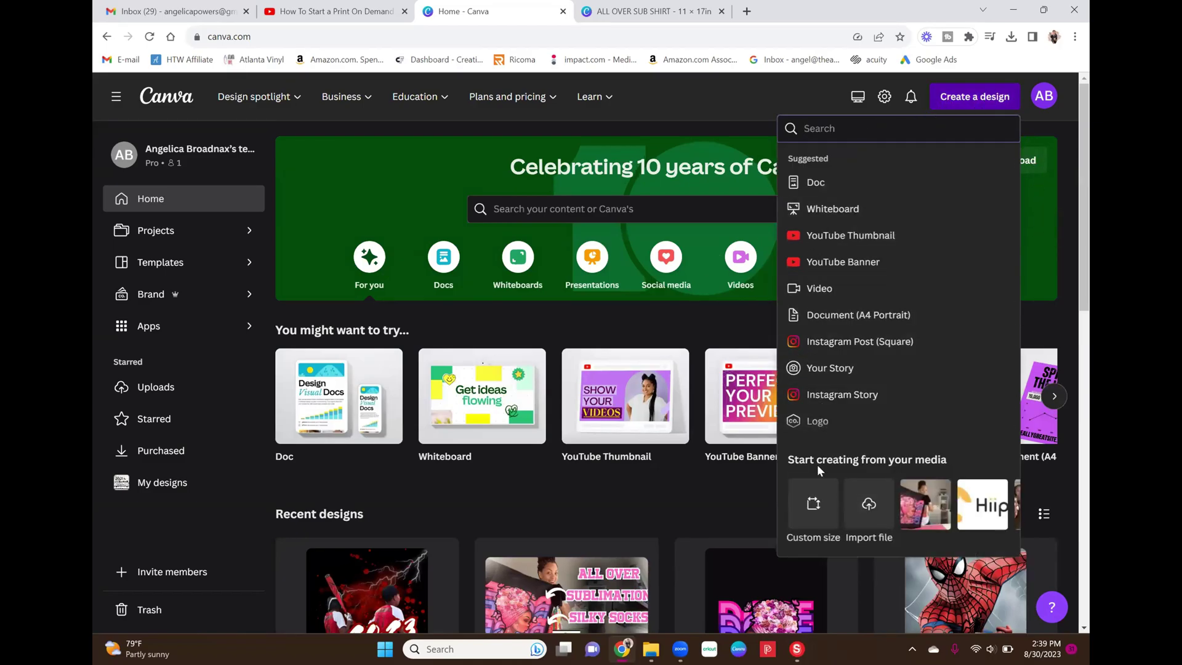
click(806, 508)
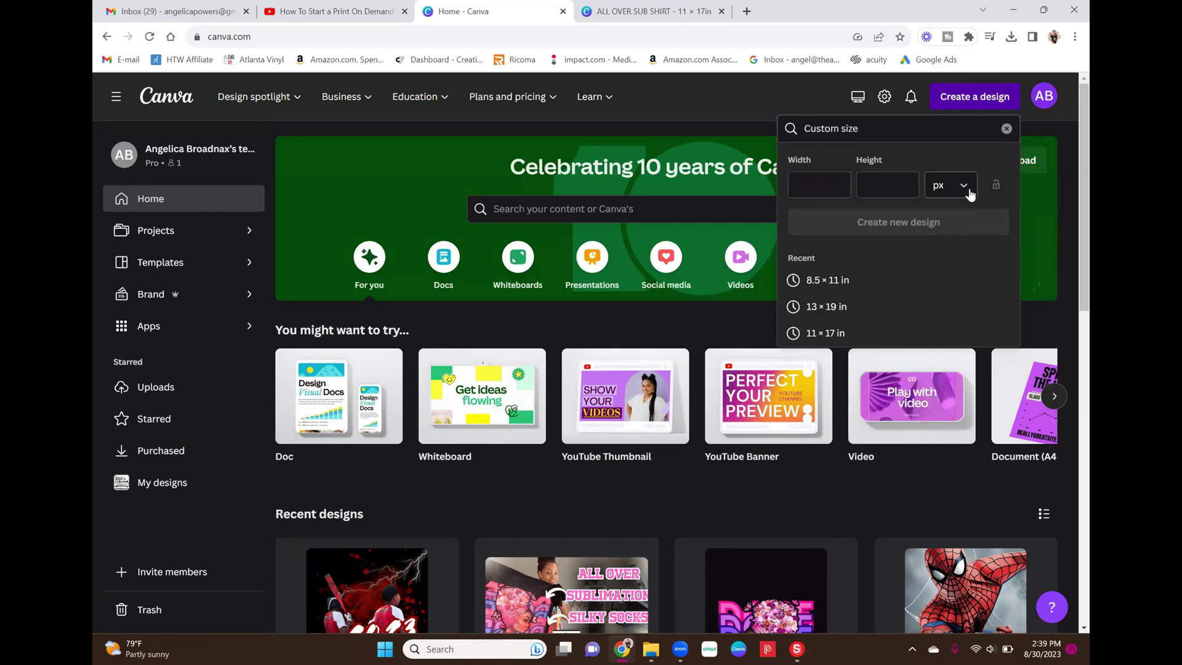
click(951, 185)
click(961, 246)
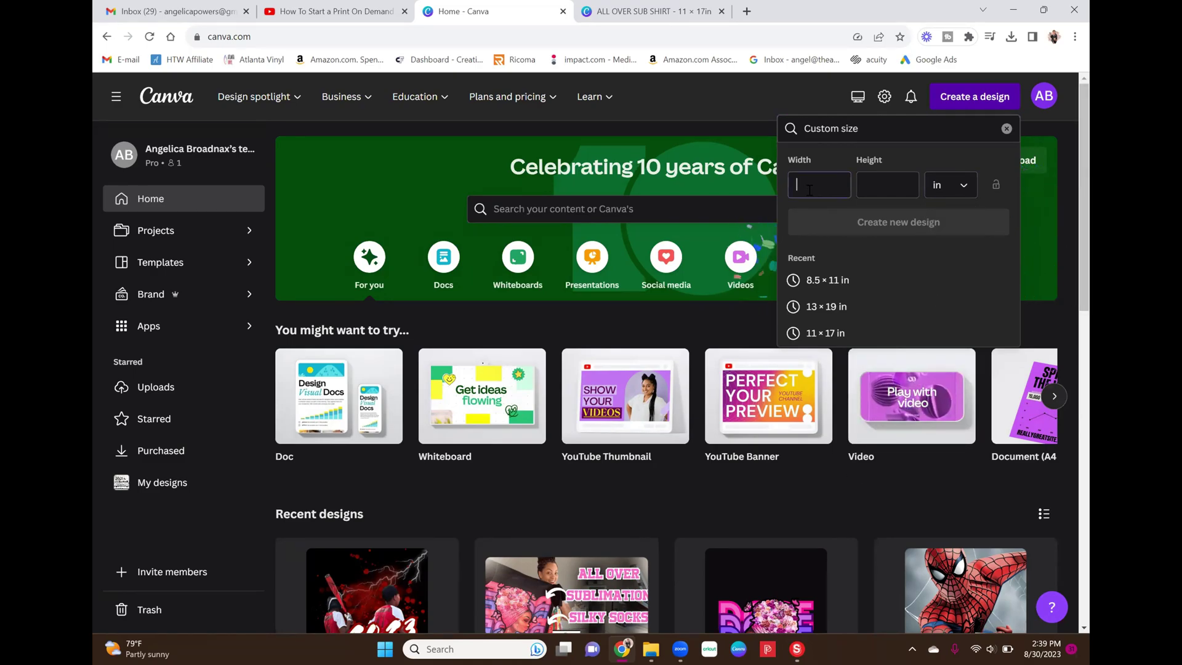
click(810, 188)
text(13)
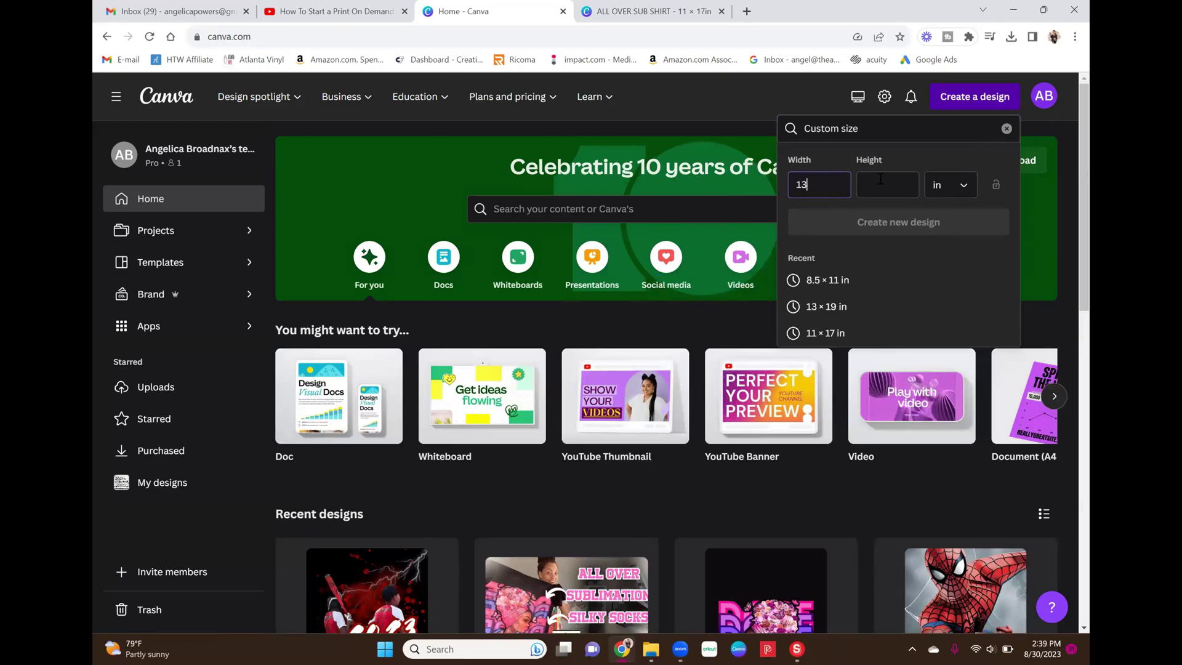
click(909, 186)
text(19)
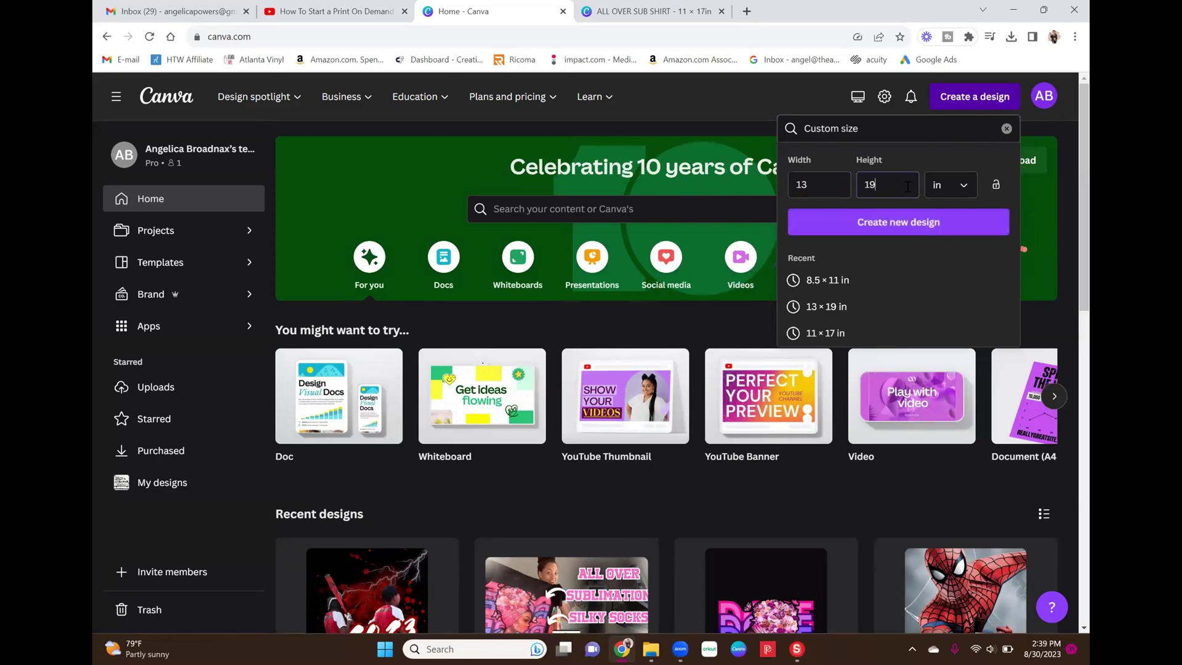
click(907, 223)
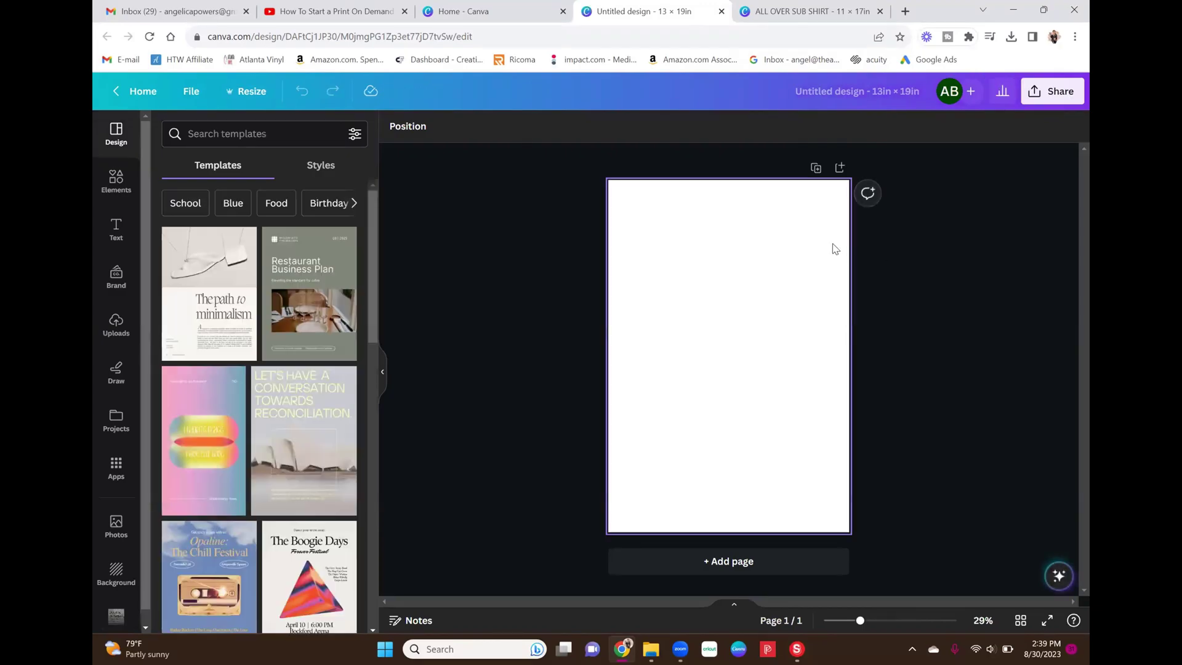
Set the blank page's background colour to solid black.
click(828, 255)
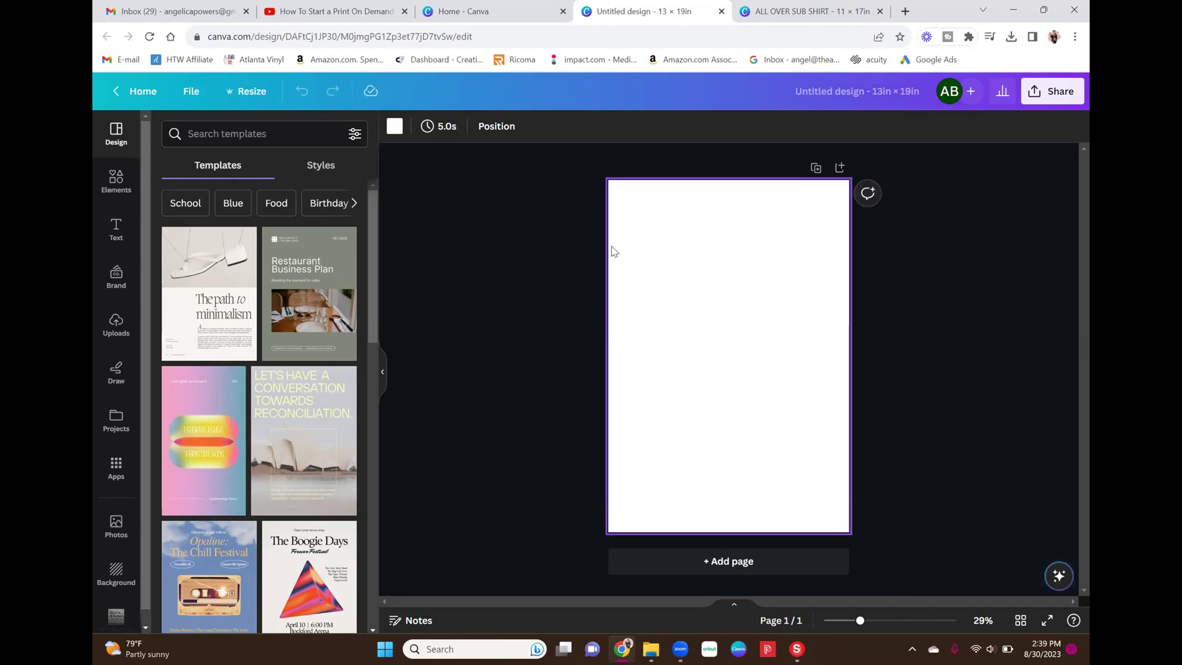
click(394, 127)
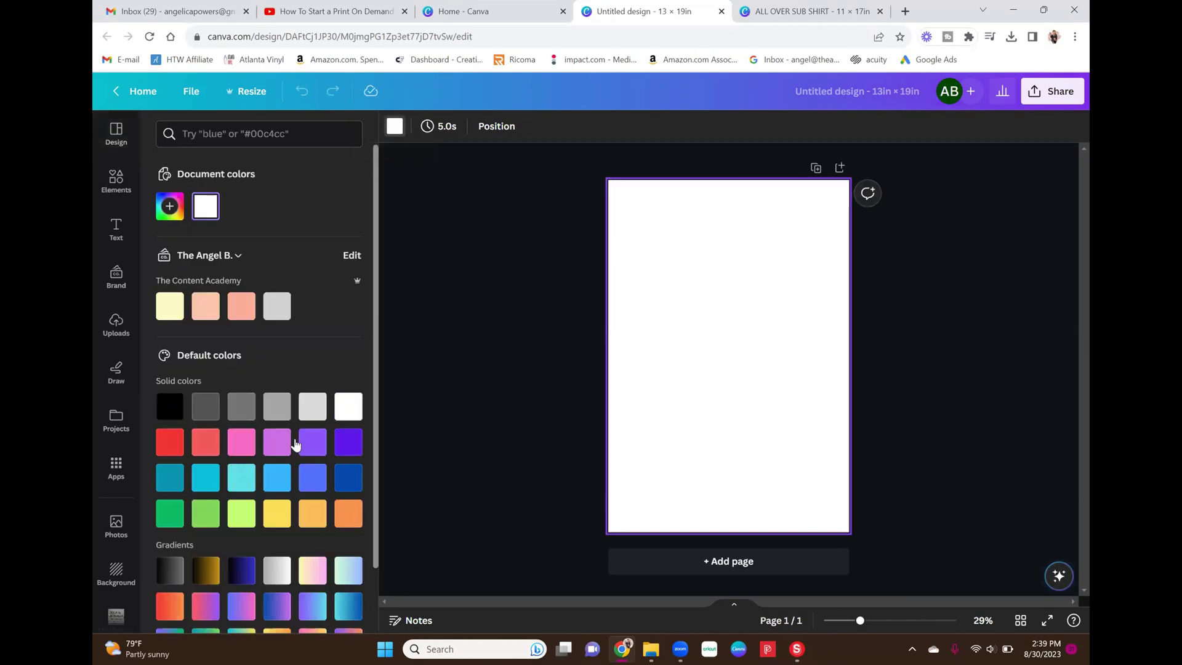
click(169, 407)
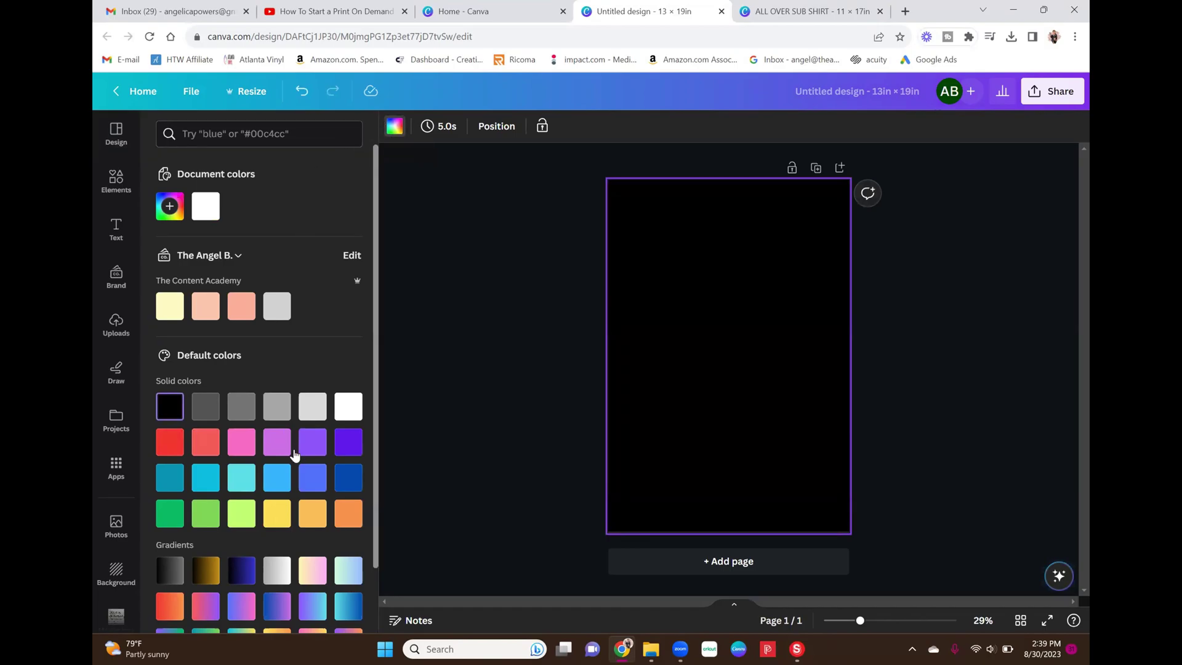
click(419, 381)
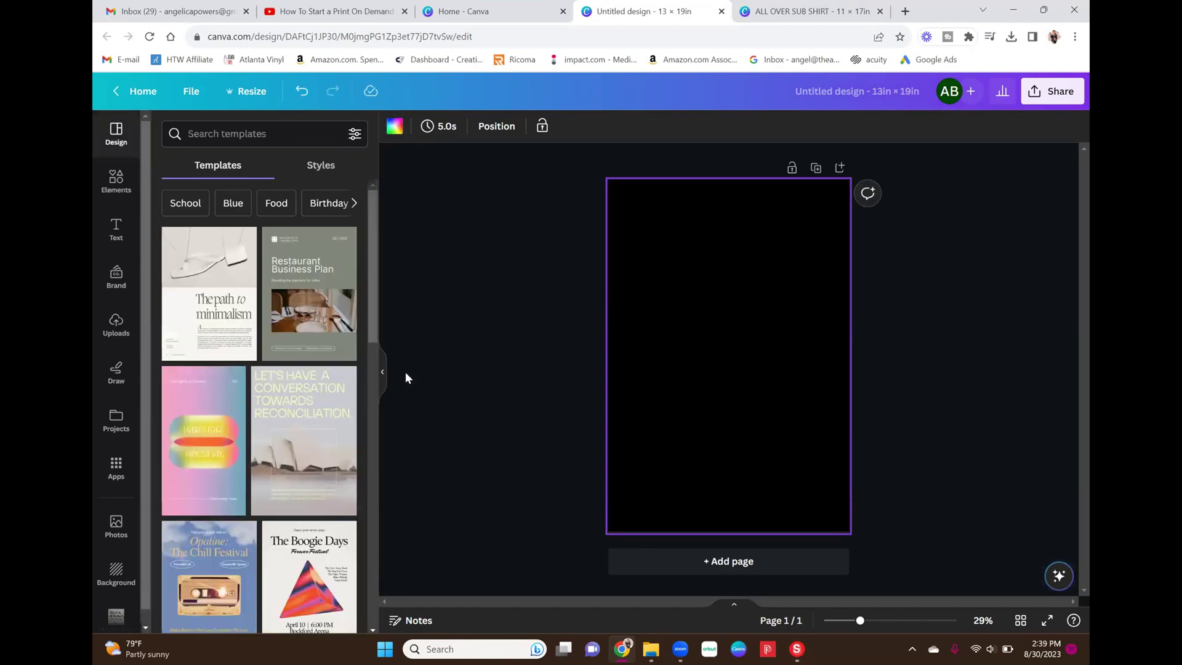
Place the uploaded picture of the woman with flowers and butterflies on the page and move it partly off the right edge.
click(121, 329)
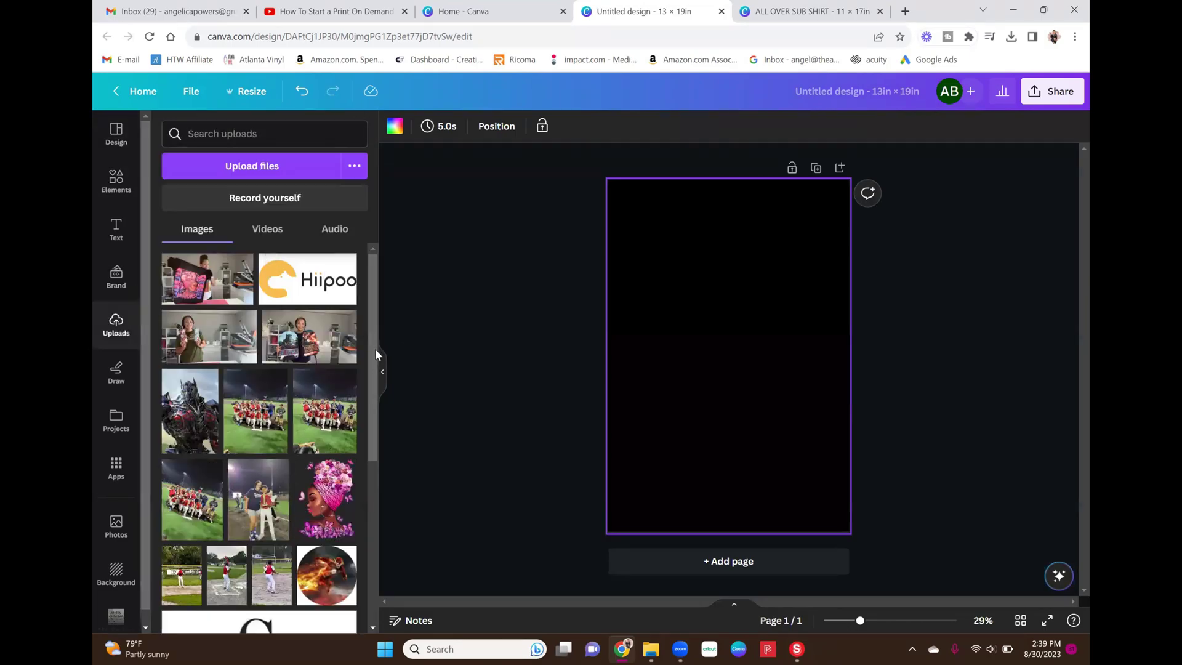
click(337, 497)
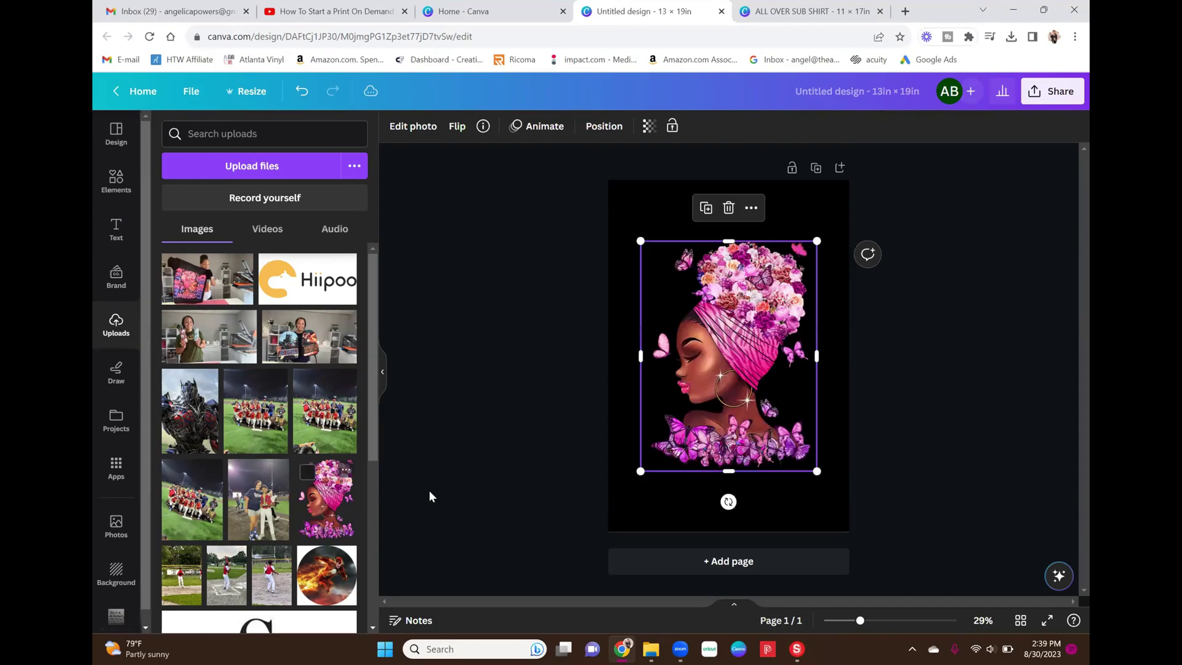
click(382, 378)
click(821, 359)
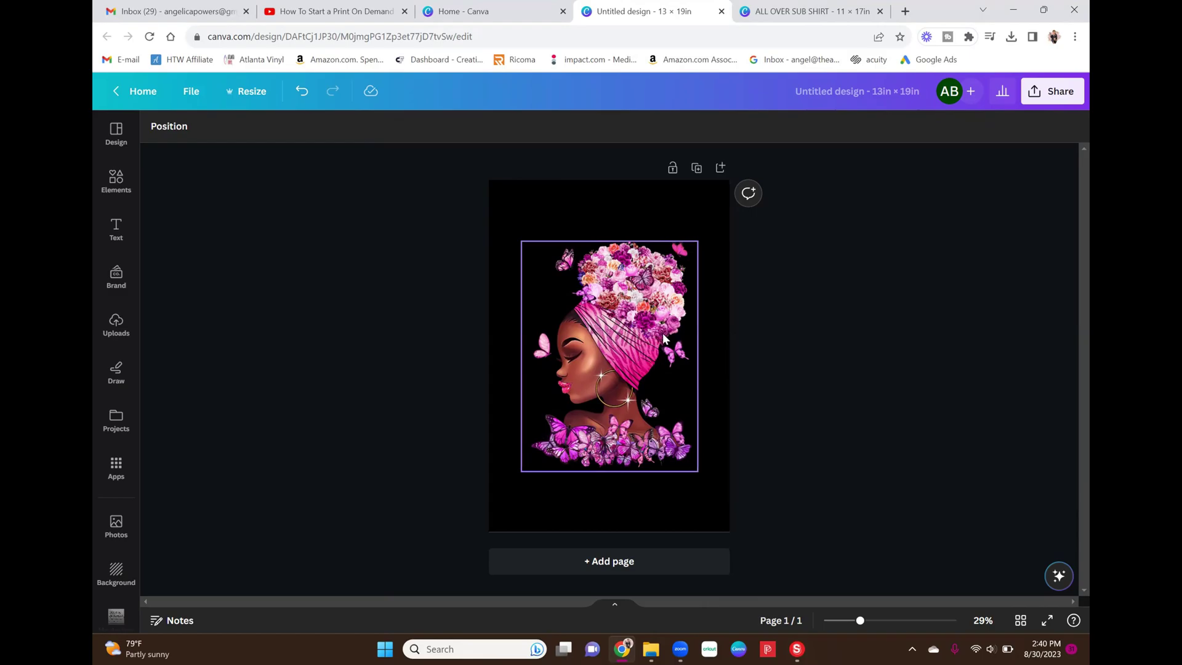
drag(656, 330, 778, 343)
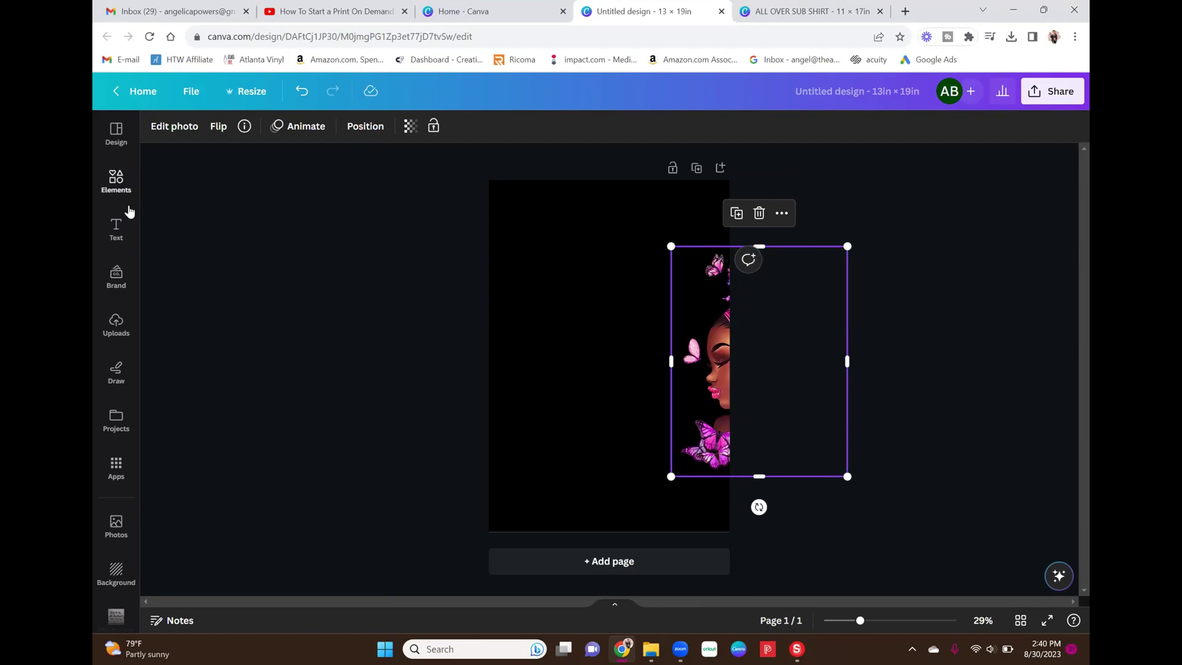
Add a subheading to the page, enlarge it to about size 53, and replace its text with DOPE.
click(116, 229)
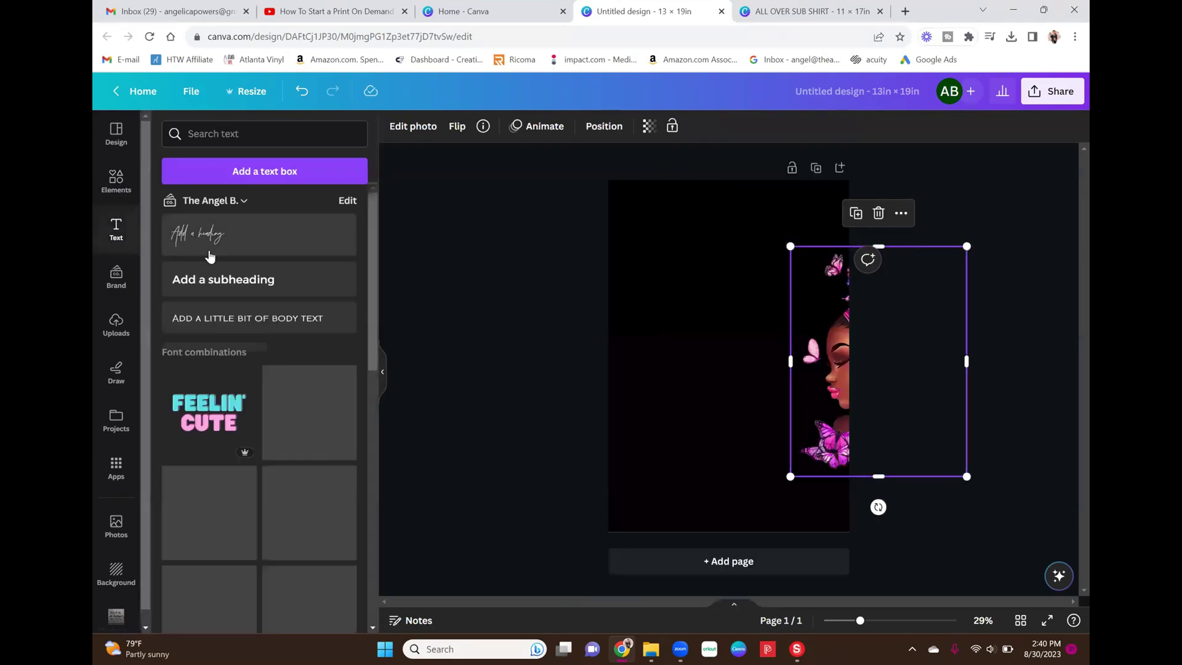
click(292, 294)
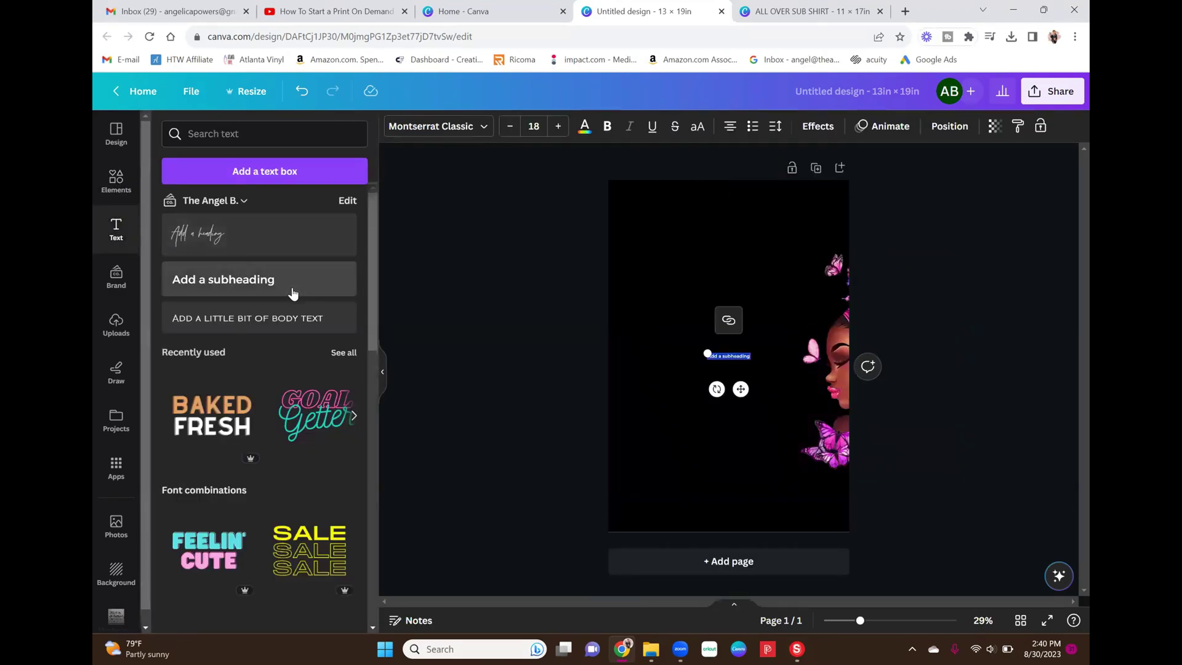
drag(707, 353, 625, 343)
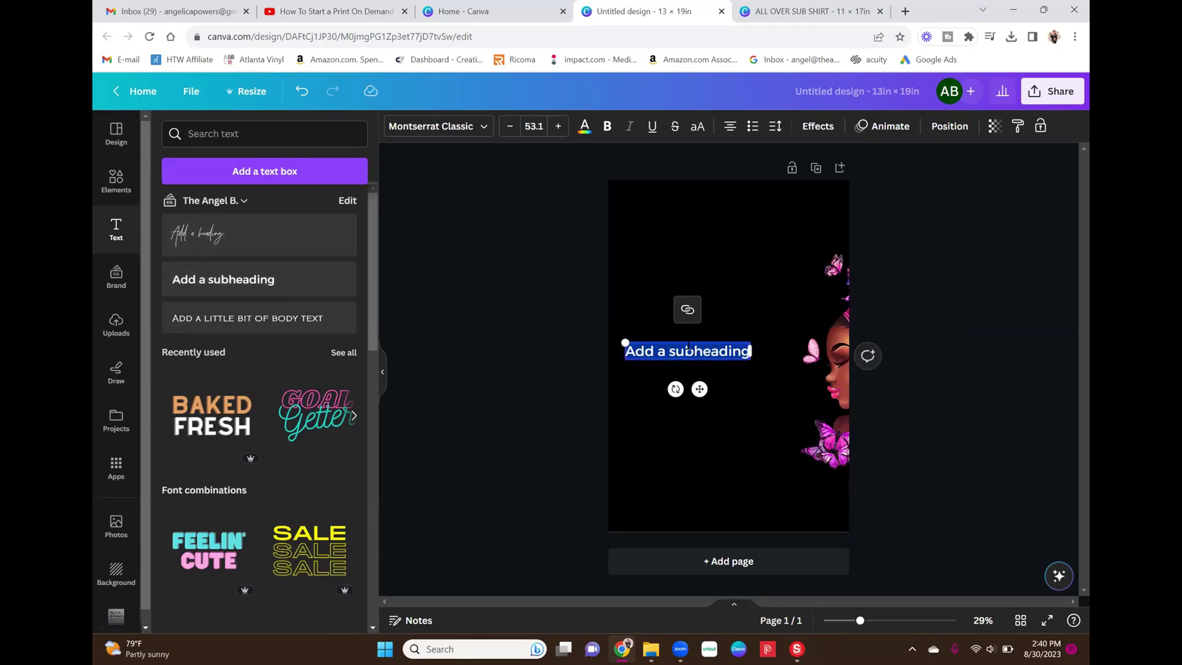
text(DOPE)
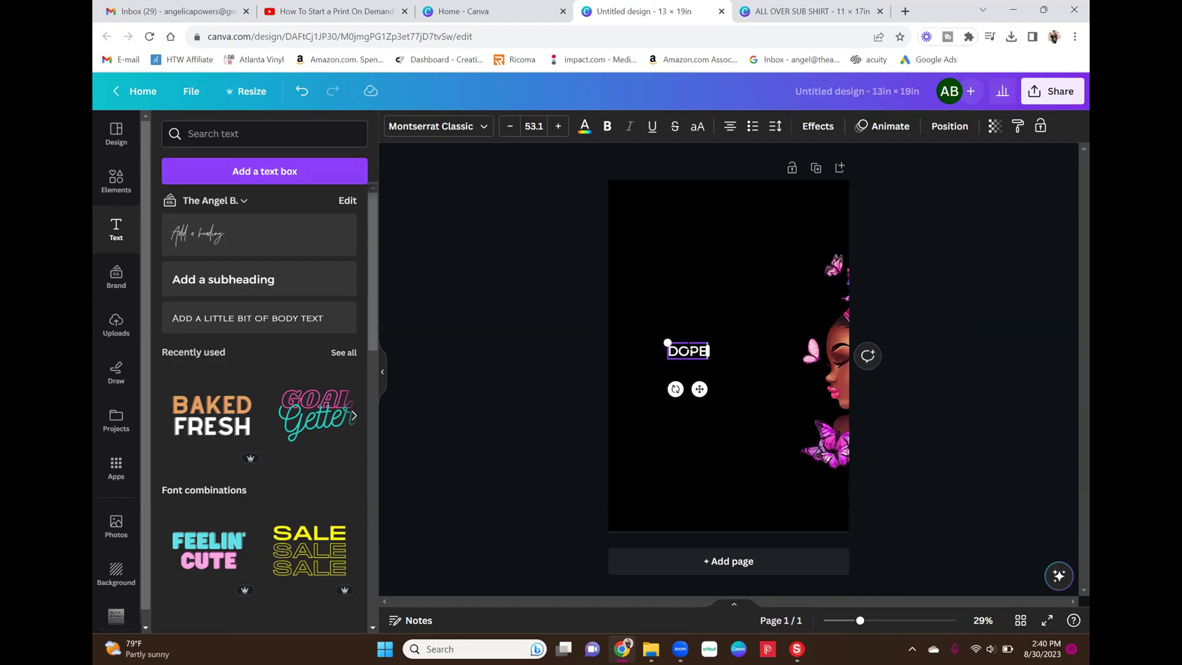
Enlarge the DOPE text to font size 240 and position it across the middle of the page.
click(726, 340)
click(687, 351)
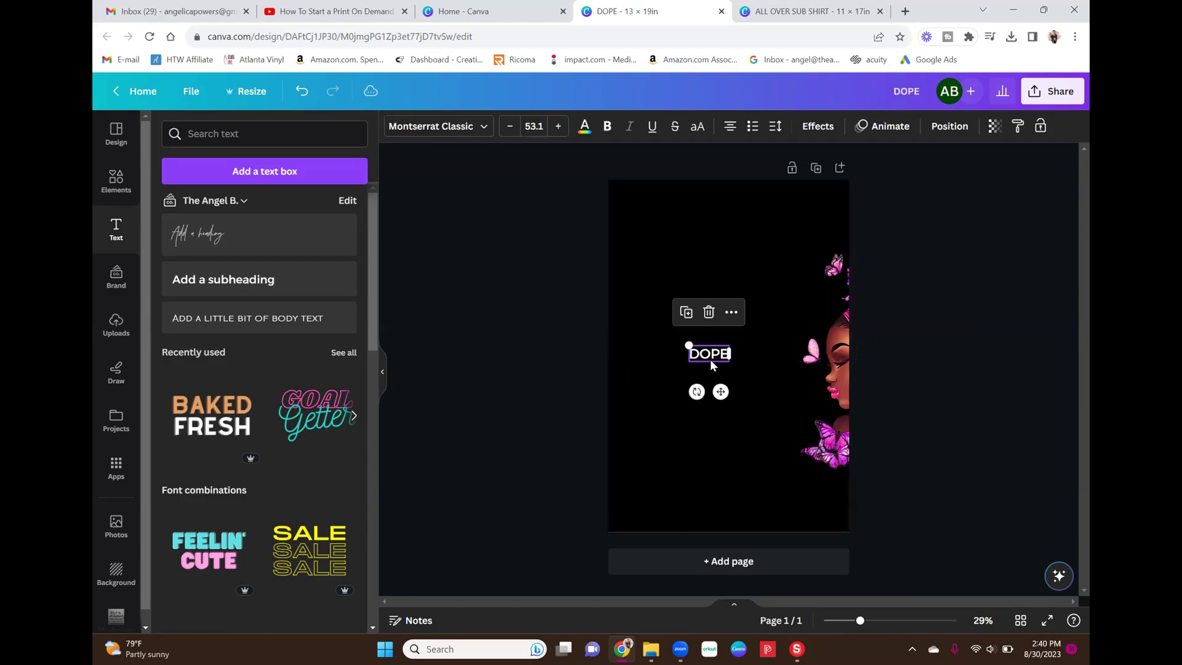
drag(711, 360, 871, 428)
drag(779, 401, 733, 390)
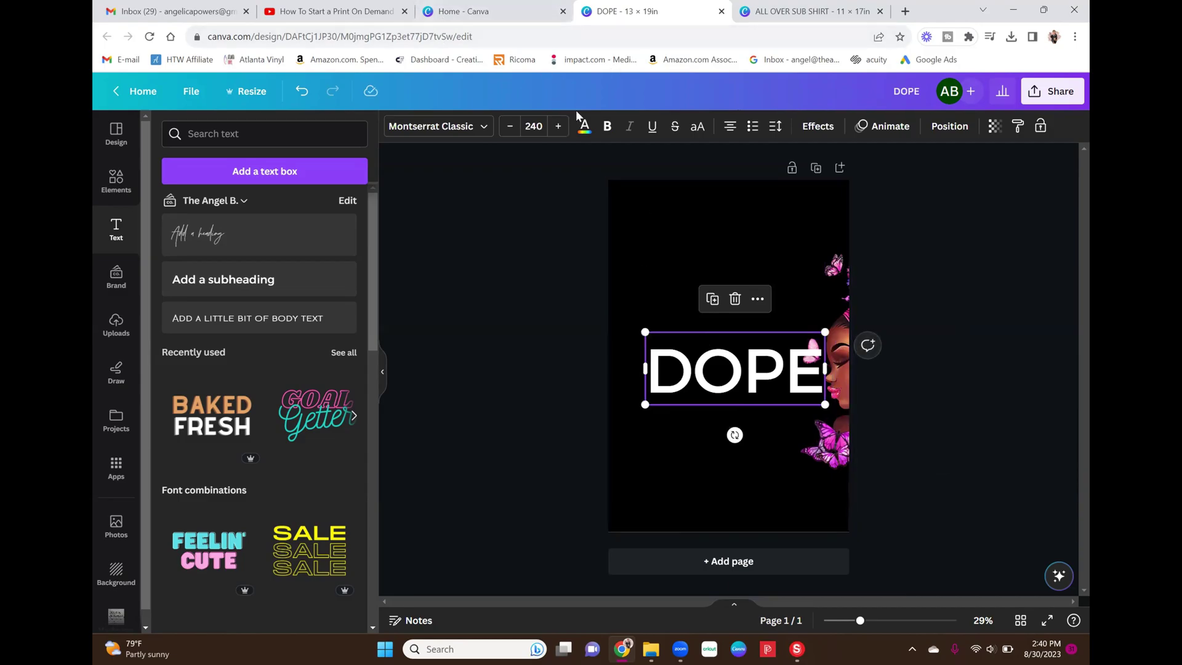
Check which font the DOPE lettering uses in the ALL OVER SUB SHIRT design, and return to the 13 × 19 in design.
click(770, 14)
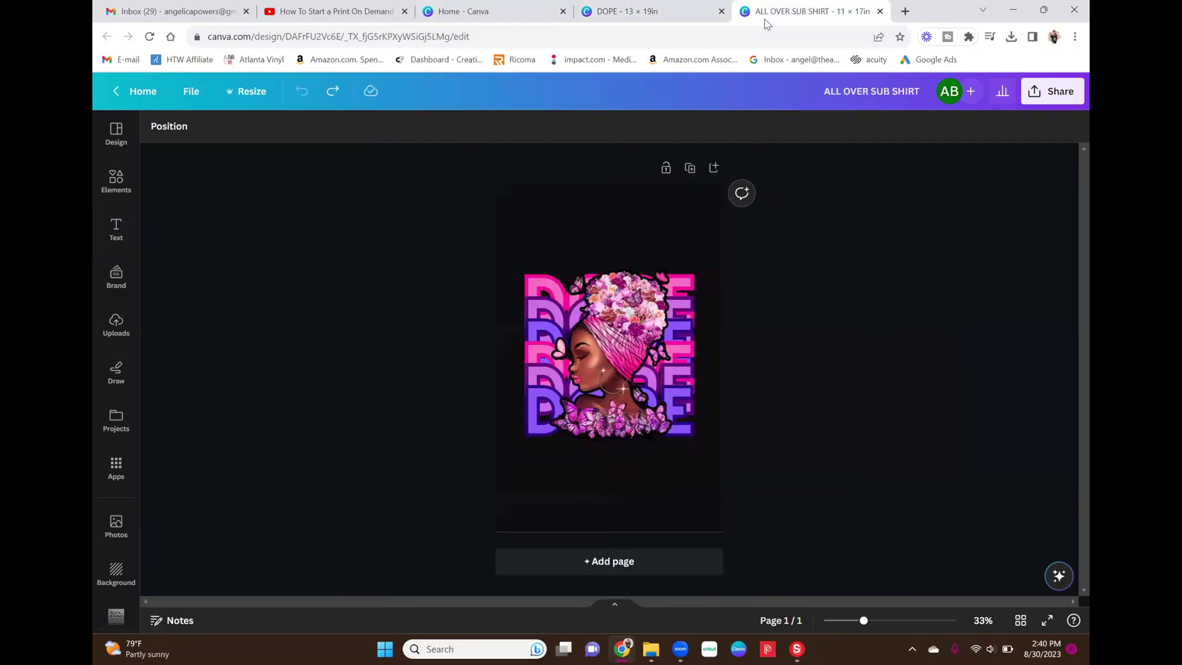
click(532, 291)
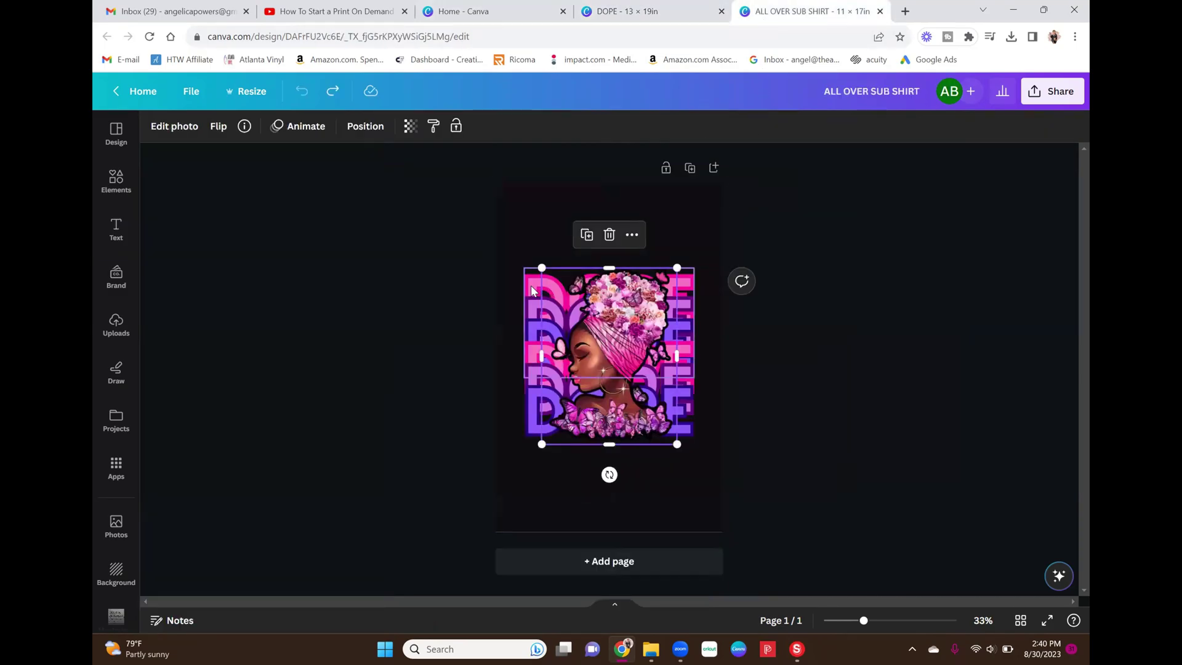
click(532, 291)
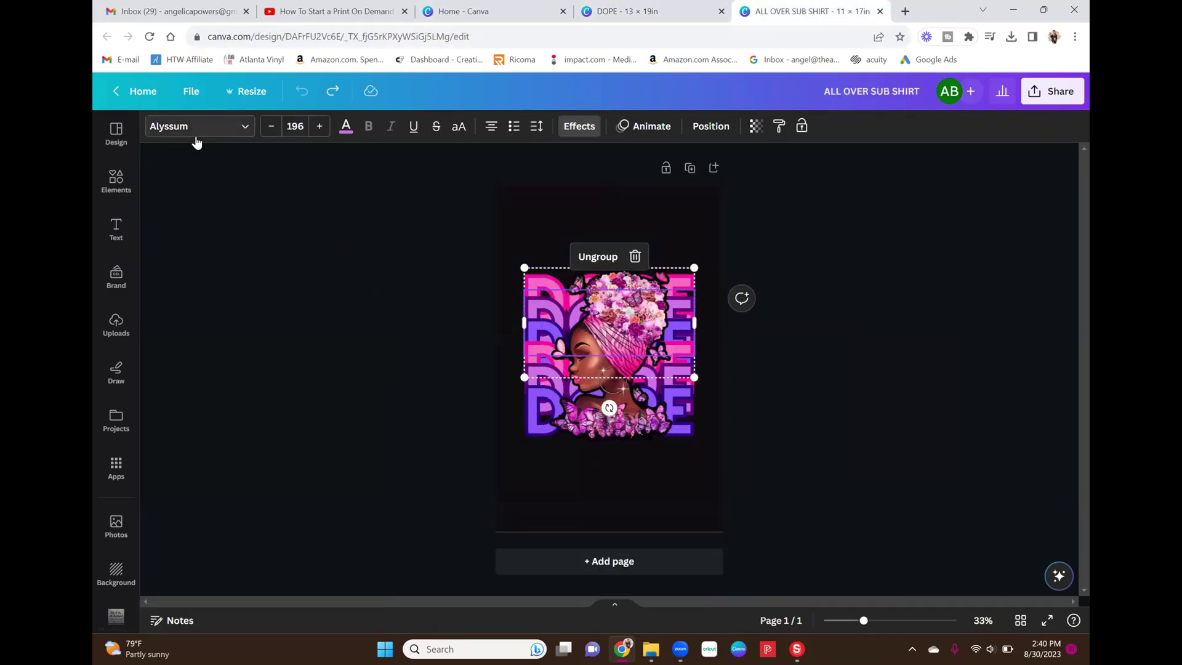
click(620, 18)
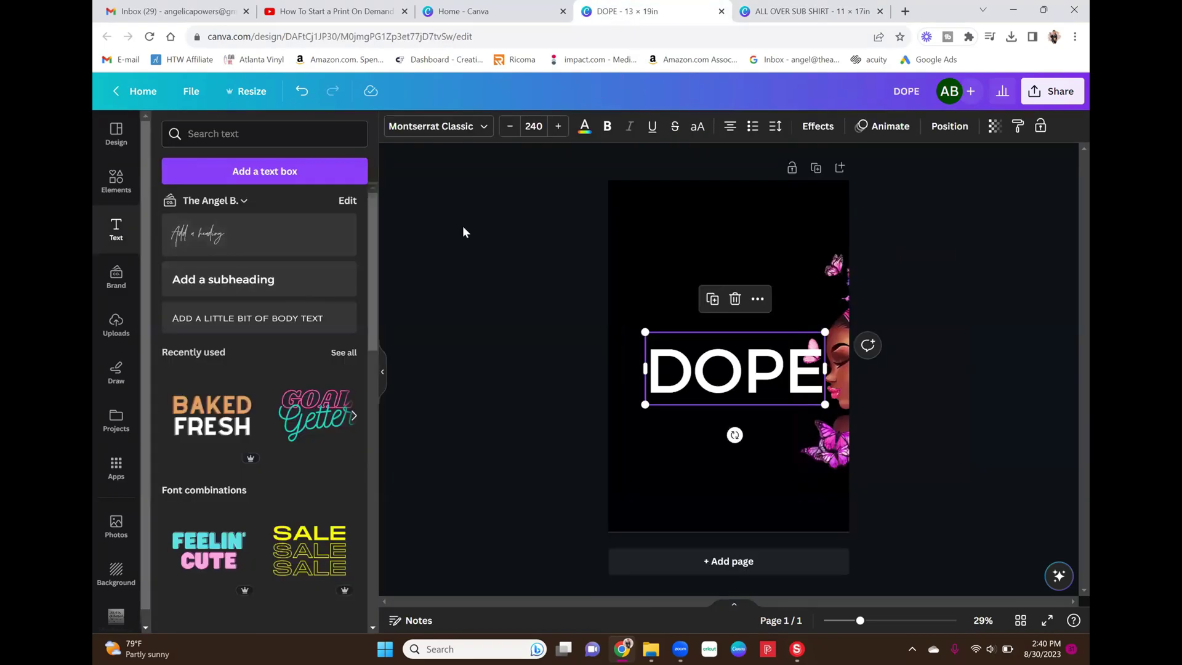
Search the fonts for ALY and change the DOPE text's font to Alyssum.
click(511, 487)
click(725, 395)
click(456, 126)
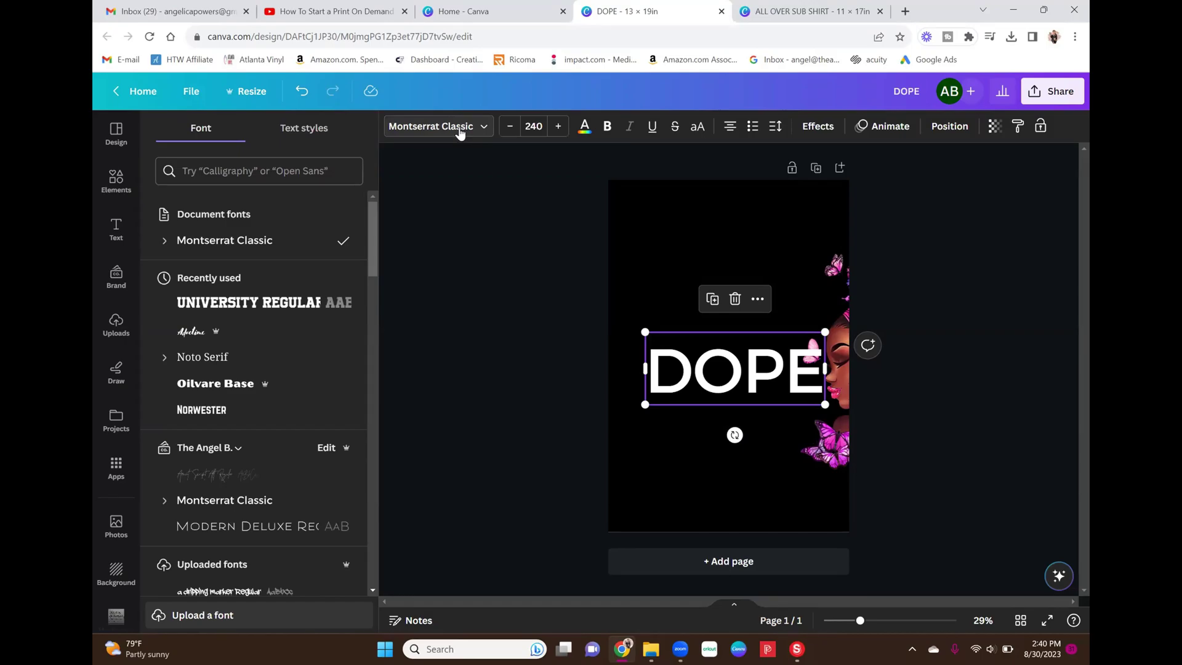
click(289, 170)
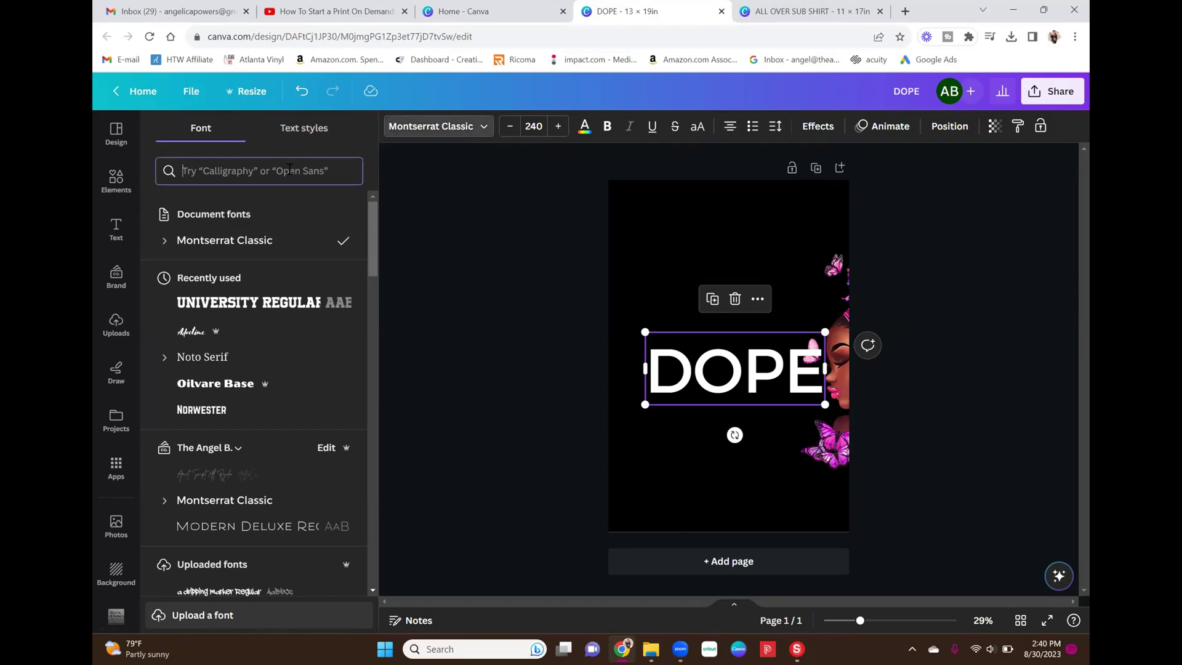
text(ALY)
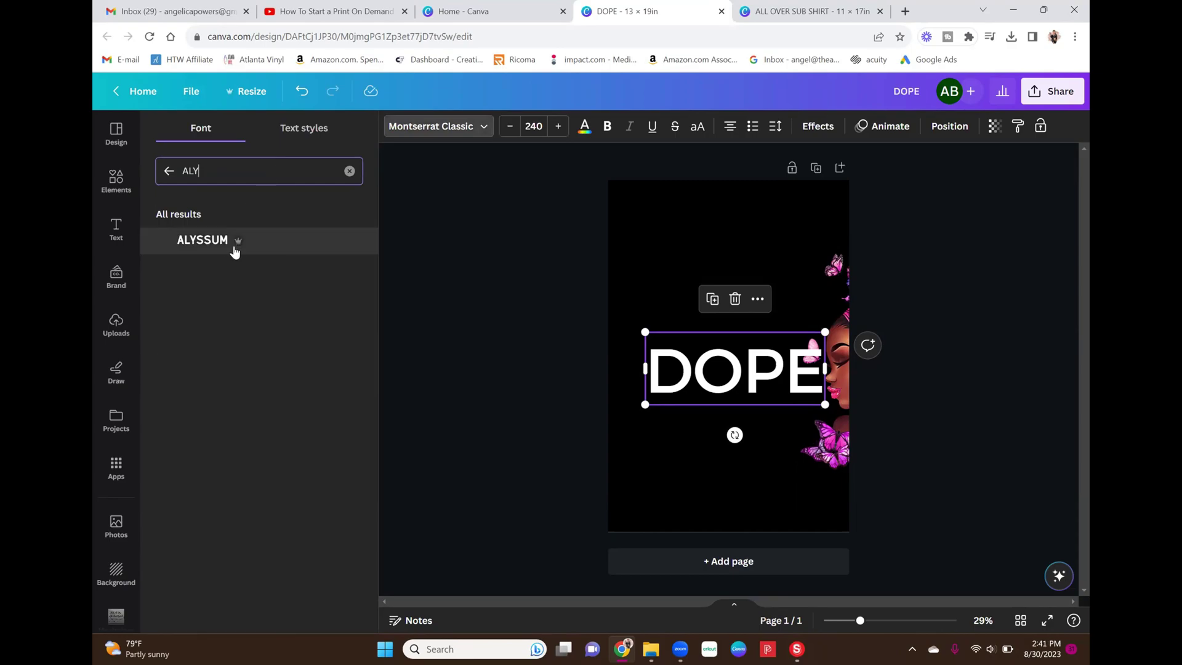
mouse_move(237, 247)
click(221, 247)
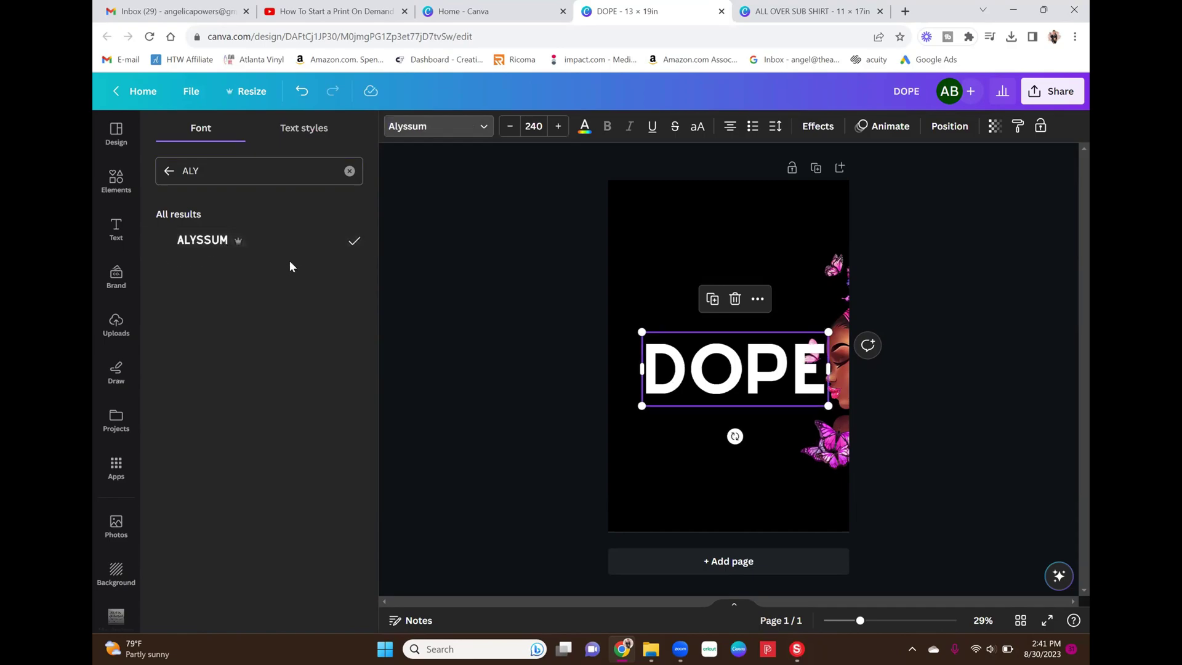
mouse_move(240, 245)
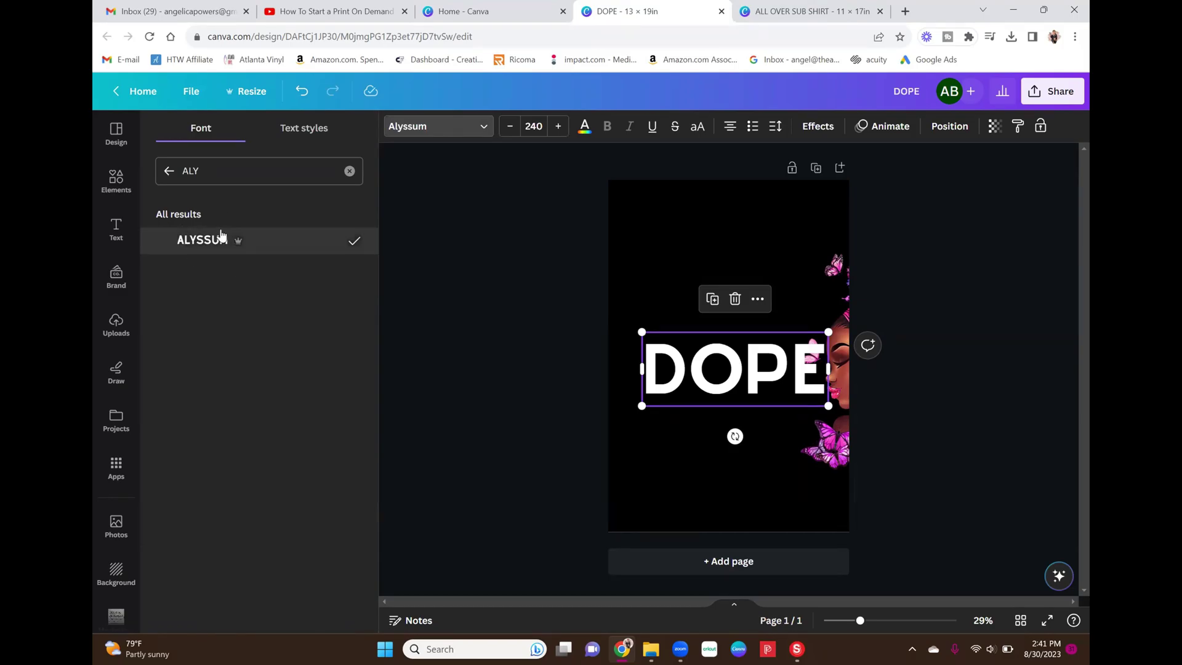
key(Escape)
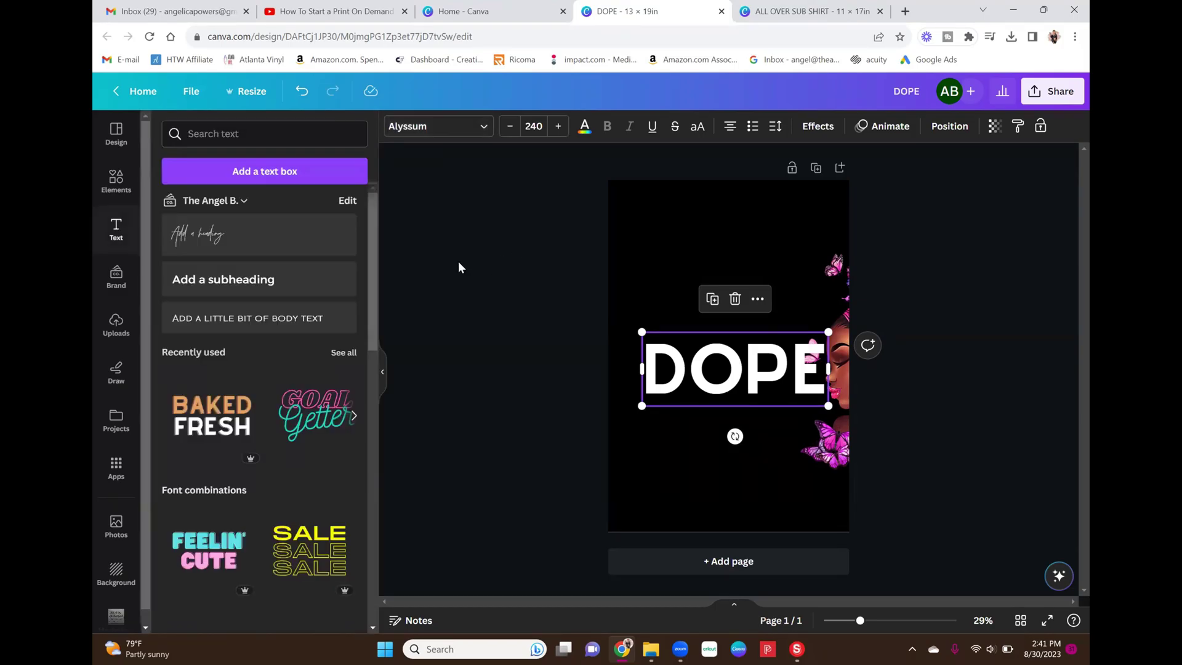
Delete the picture of the woman from the page's right edge.
click(383, 373)
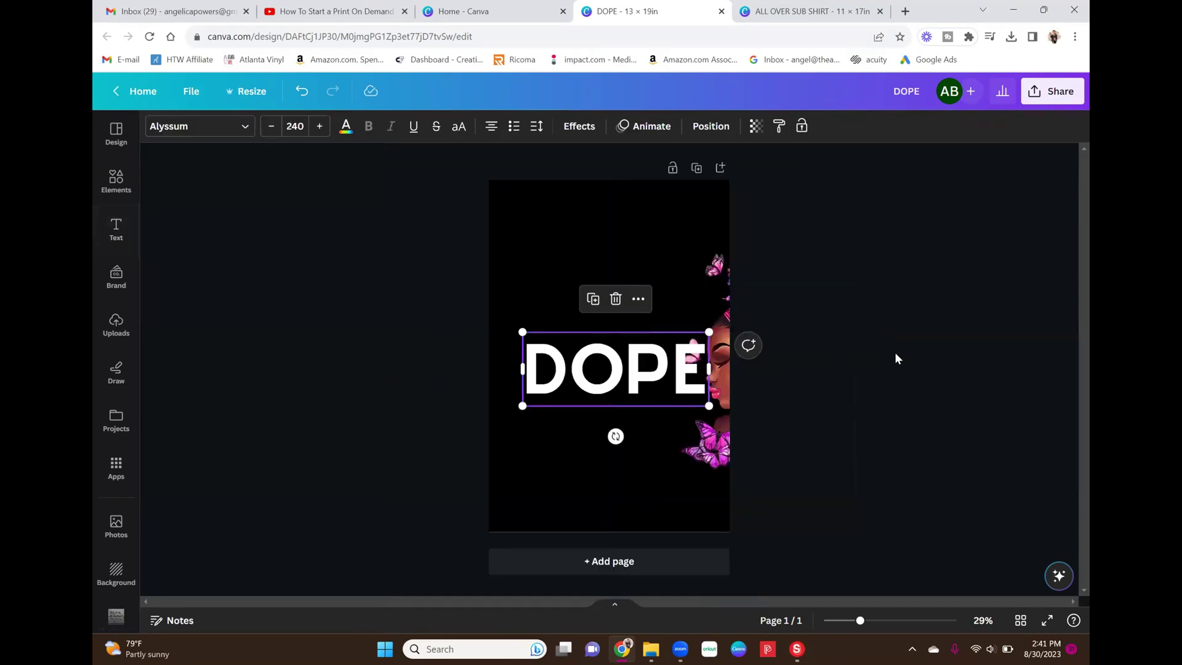
click(725, 405)
key(Delete)
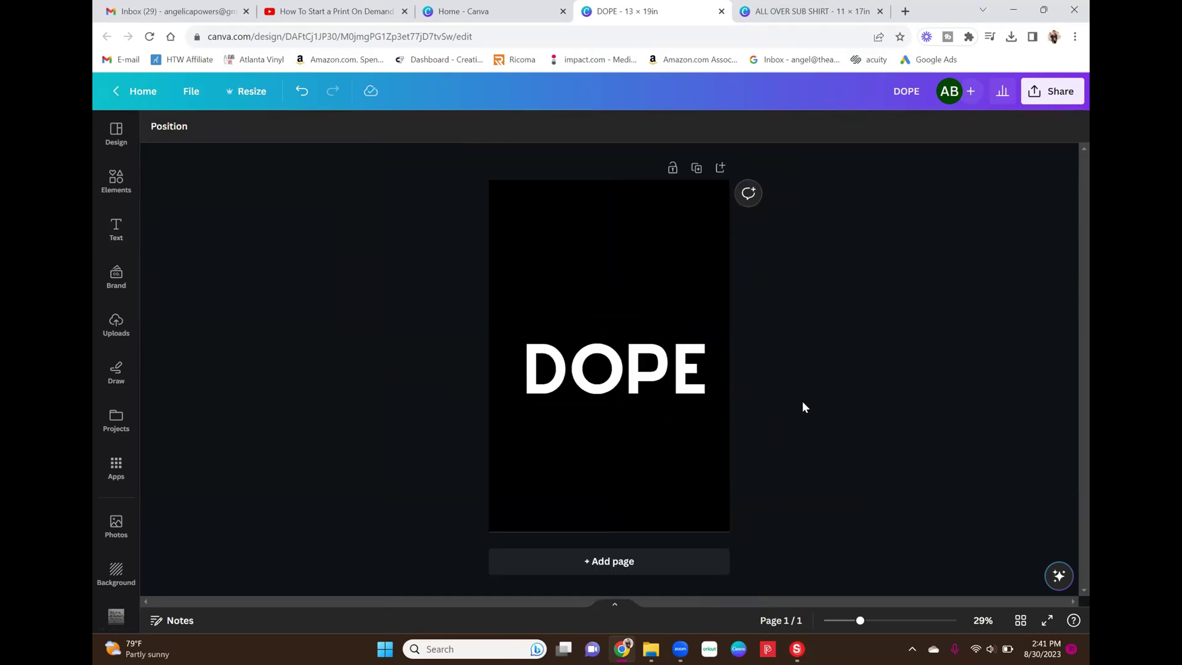
Move the DOPE text to the upper part of the page and enlarge it to font size 248.
drag(648, 377, 637, 309)
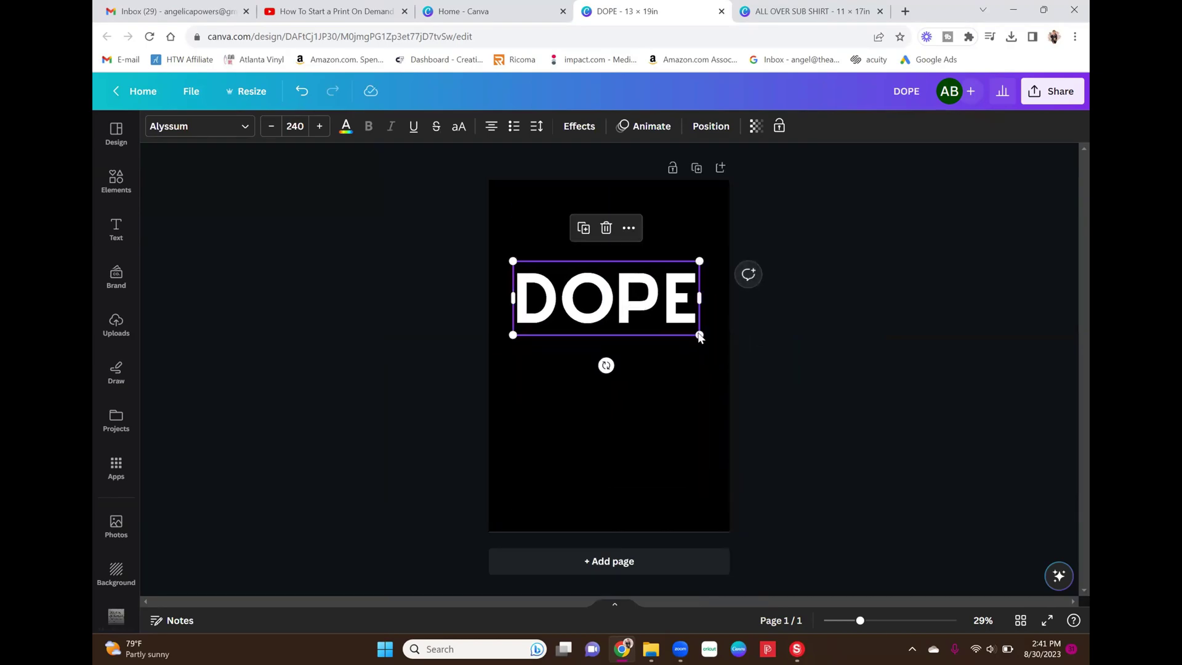
drag(700, 335, 706, 338)
click(658, 302)
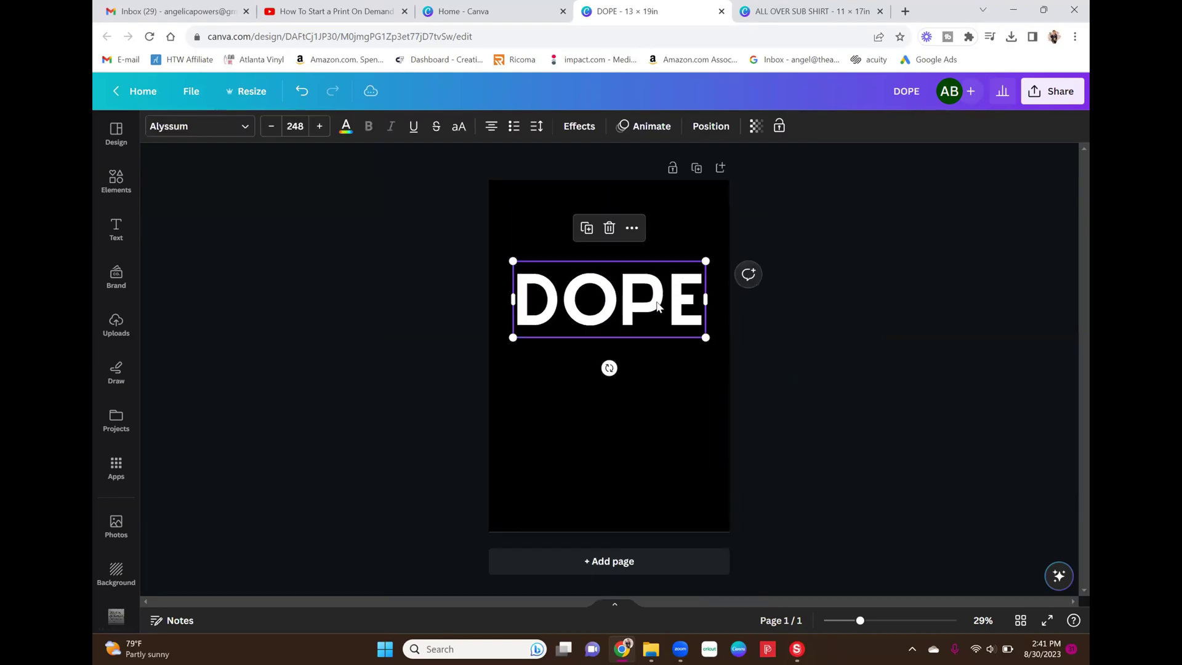
click(346, 126)
right_click(345, 132)
click(550, 400)
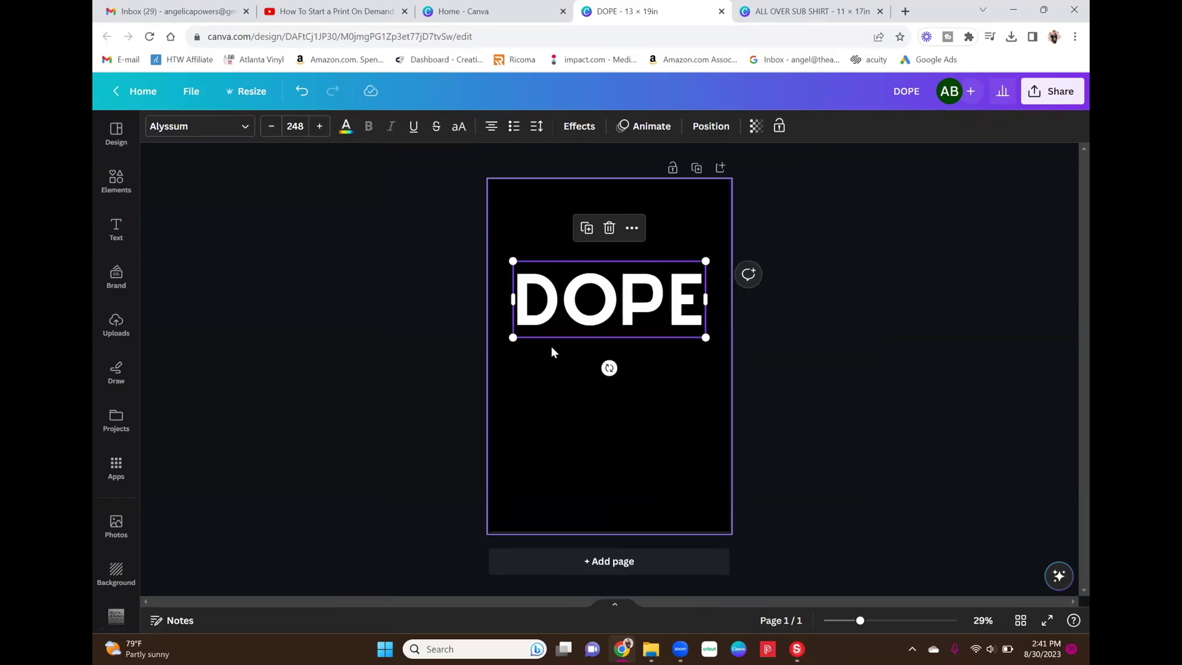
Add the uploaded picture of the woman with the pink headwrap, shrink it, and place it in the page's lower-right corner.
click(132, 194)
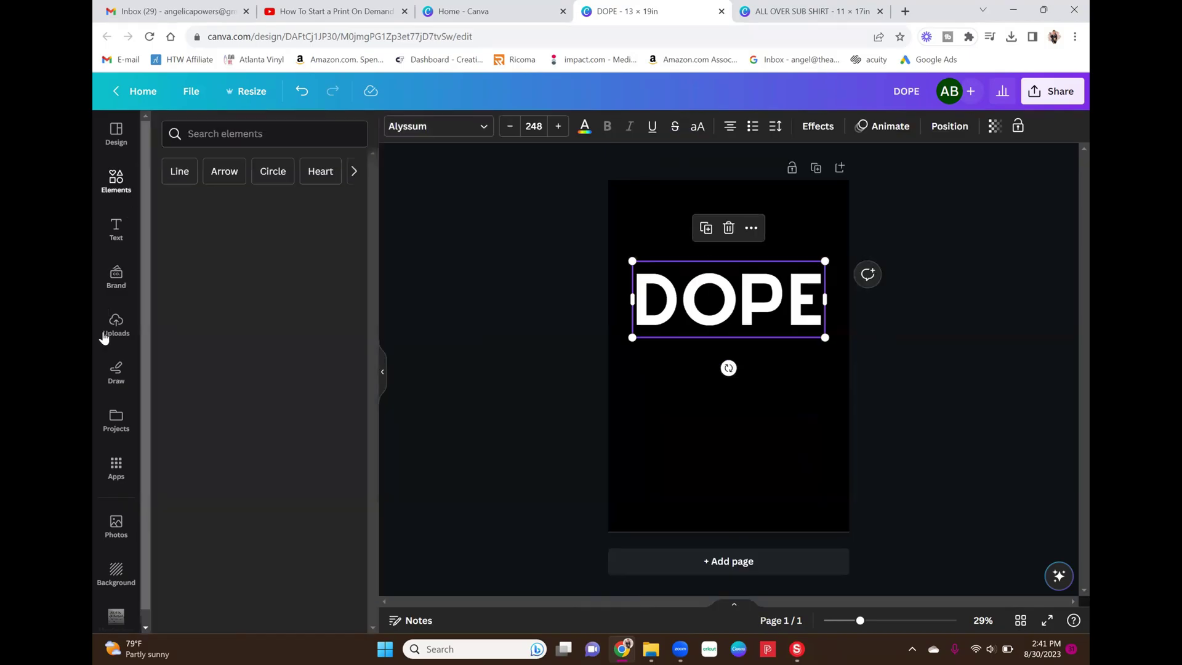
click(117, 327)
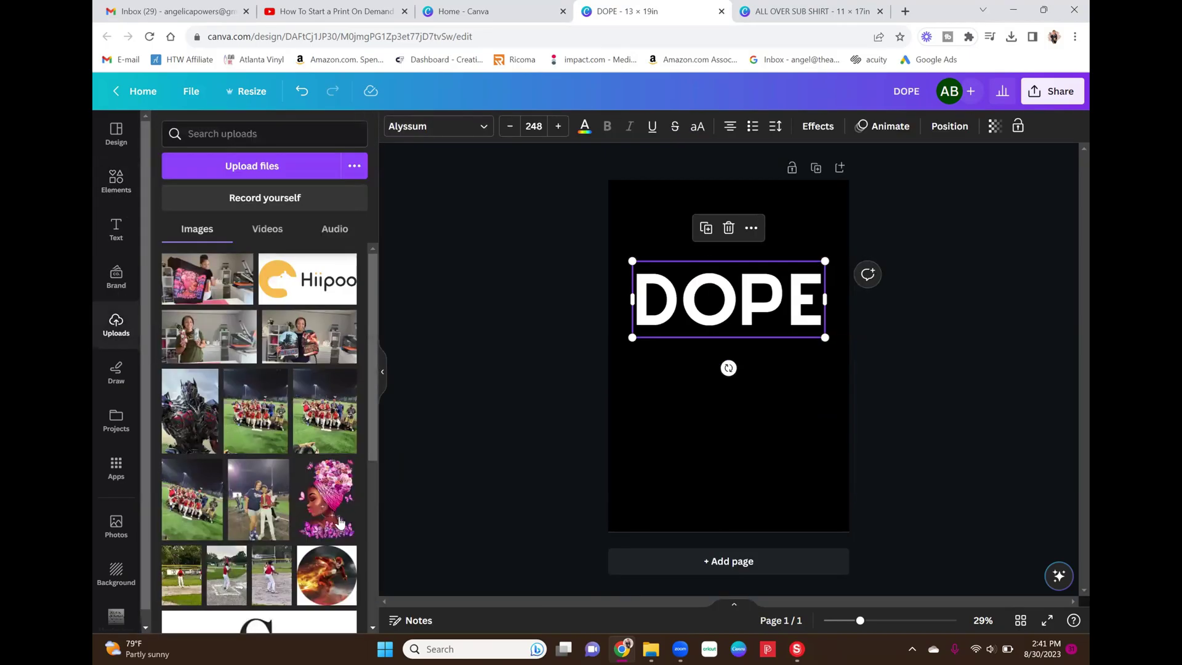
click(326, 499)
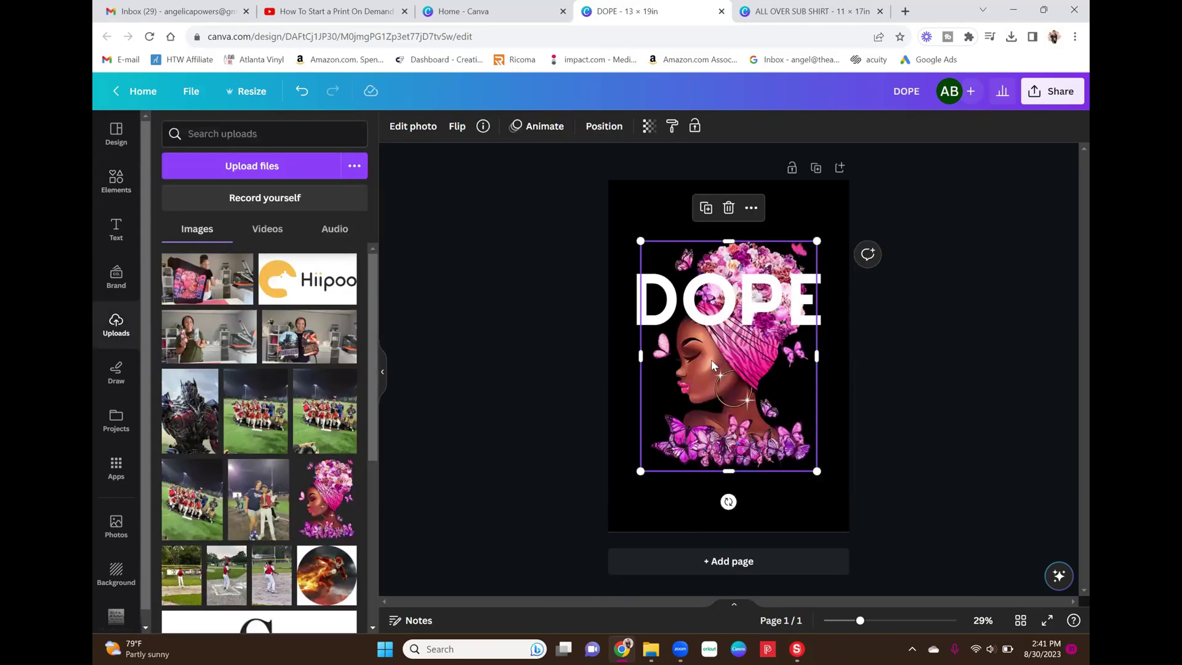
mouse_move(731, 375)
mouse_down()
mouse_move(727, 327)
mouse_move(717, 377)
mouse_move(731, 395)
mouse_up()
drag(817, 492, 677, 342)
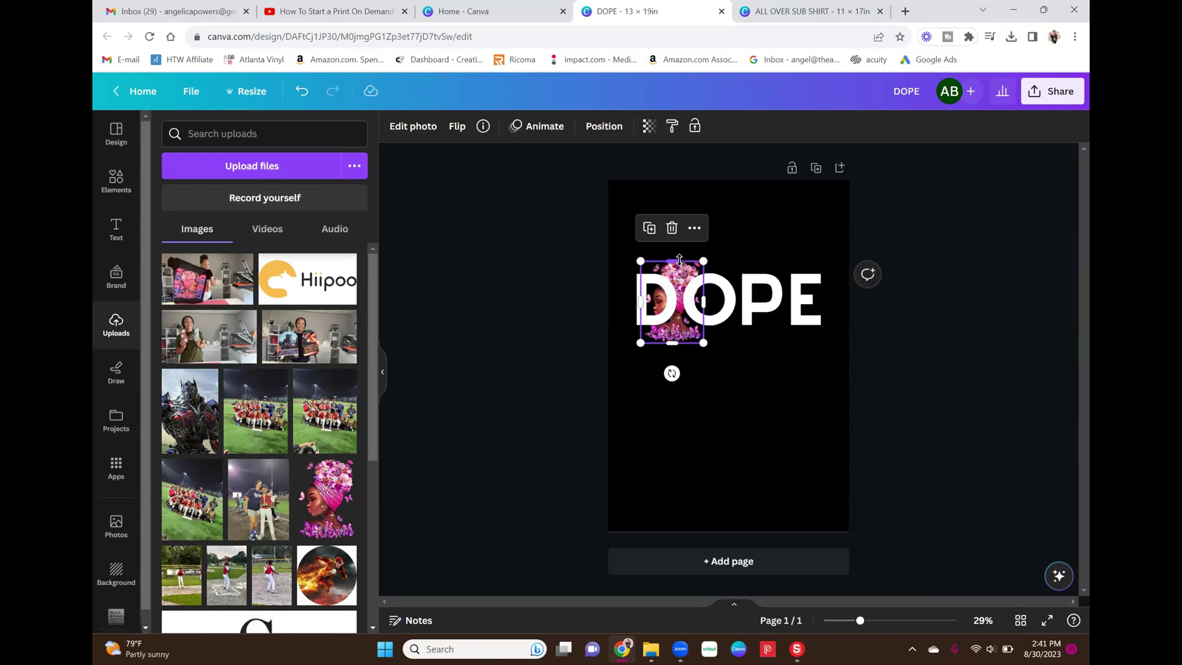
drag(675, 343, 846, 517)
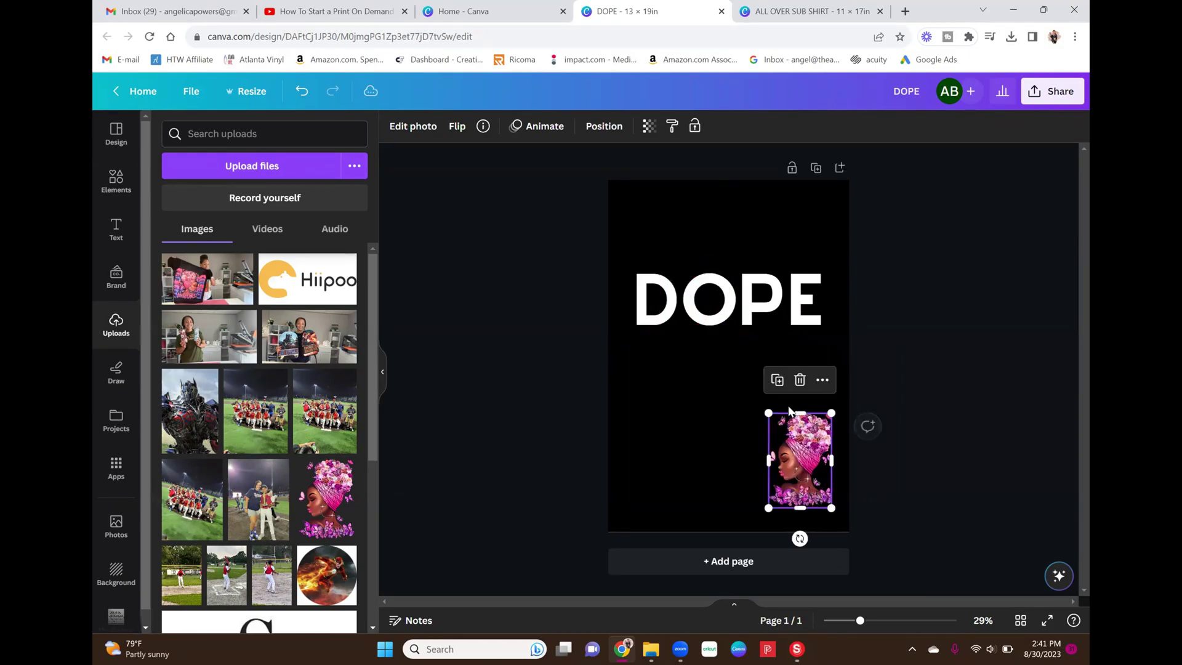
Color the DOPE text in the bright pink taken from the photo colors of the woman's picture.
click(747, 294)
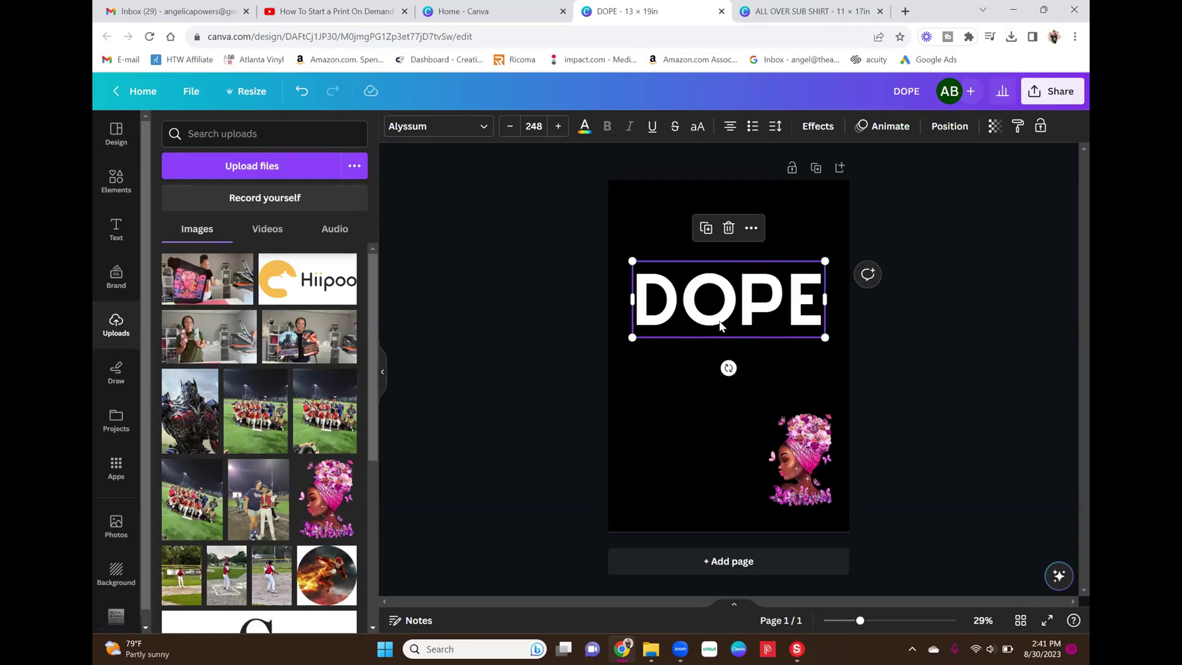
click(586, 127)
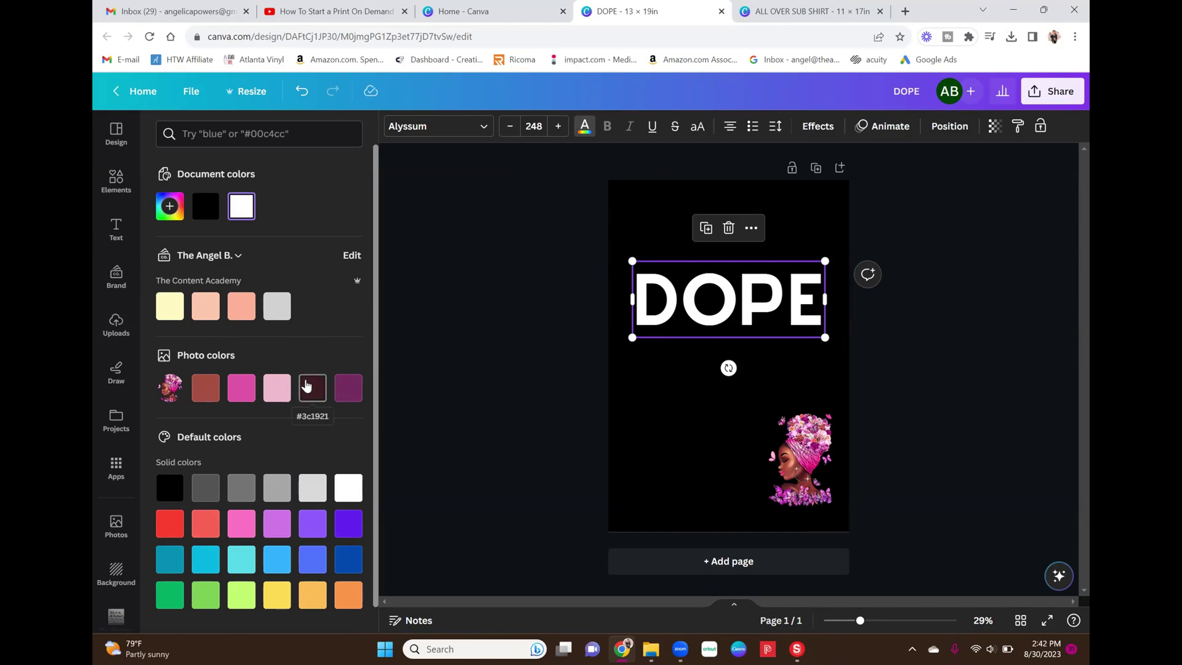
click(247, 392)
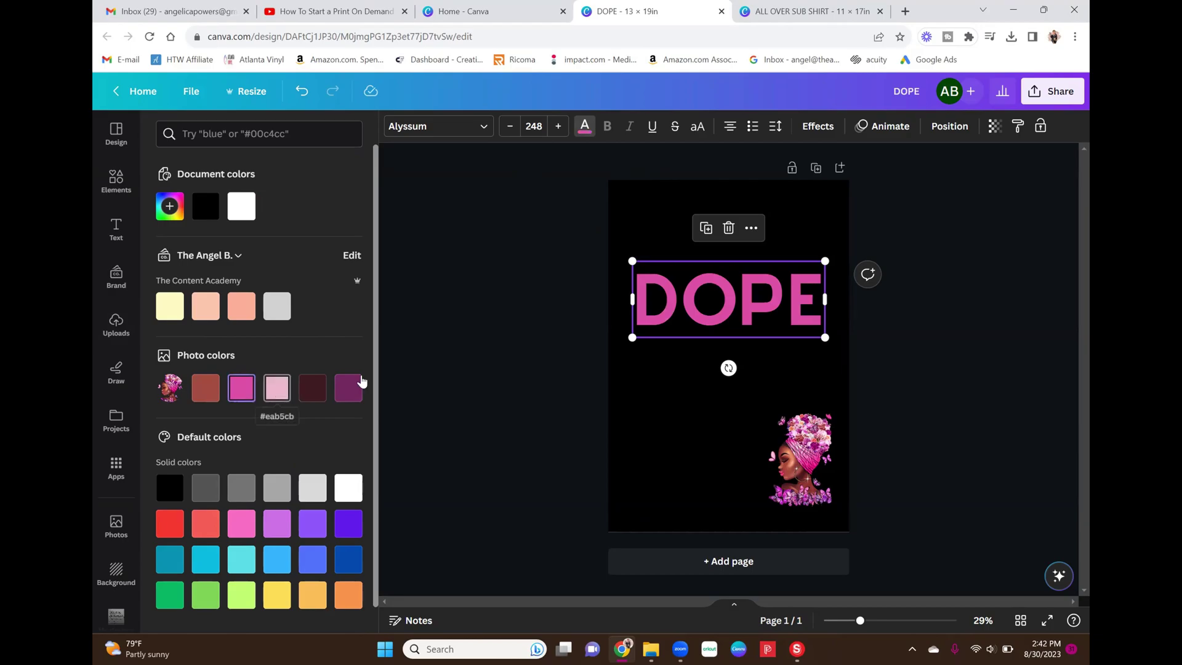
click(416, 335)
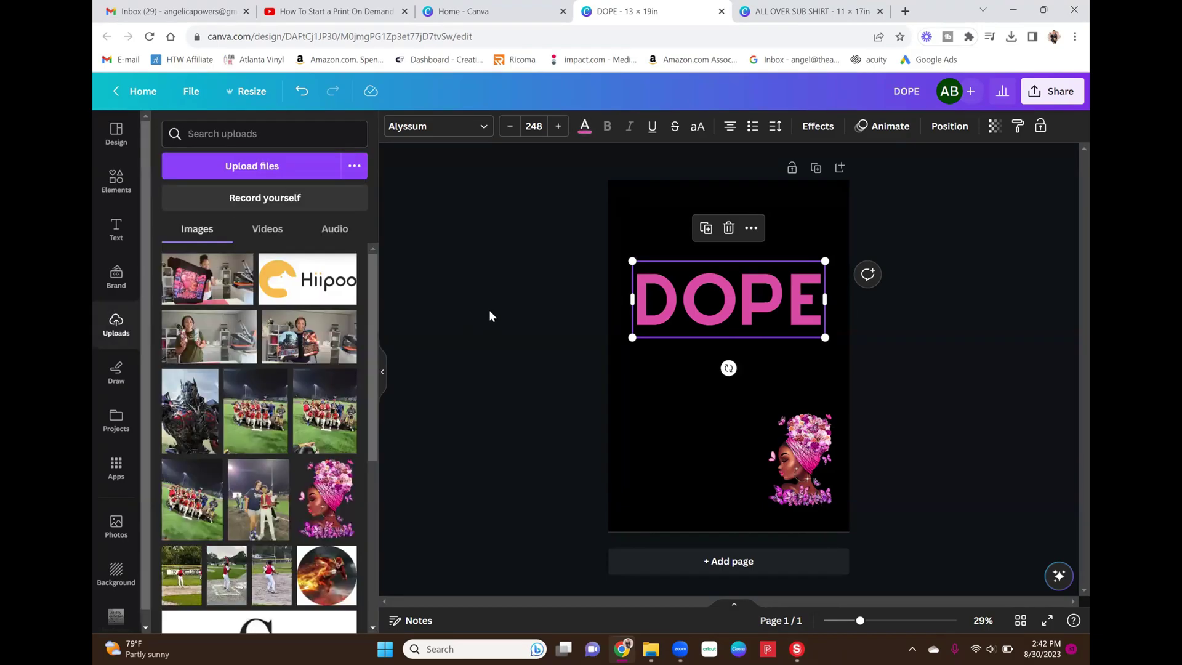
Apply the Outline effect to the DOPE text, with the outline in the same pink as the letters.
click(819, 127)
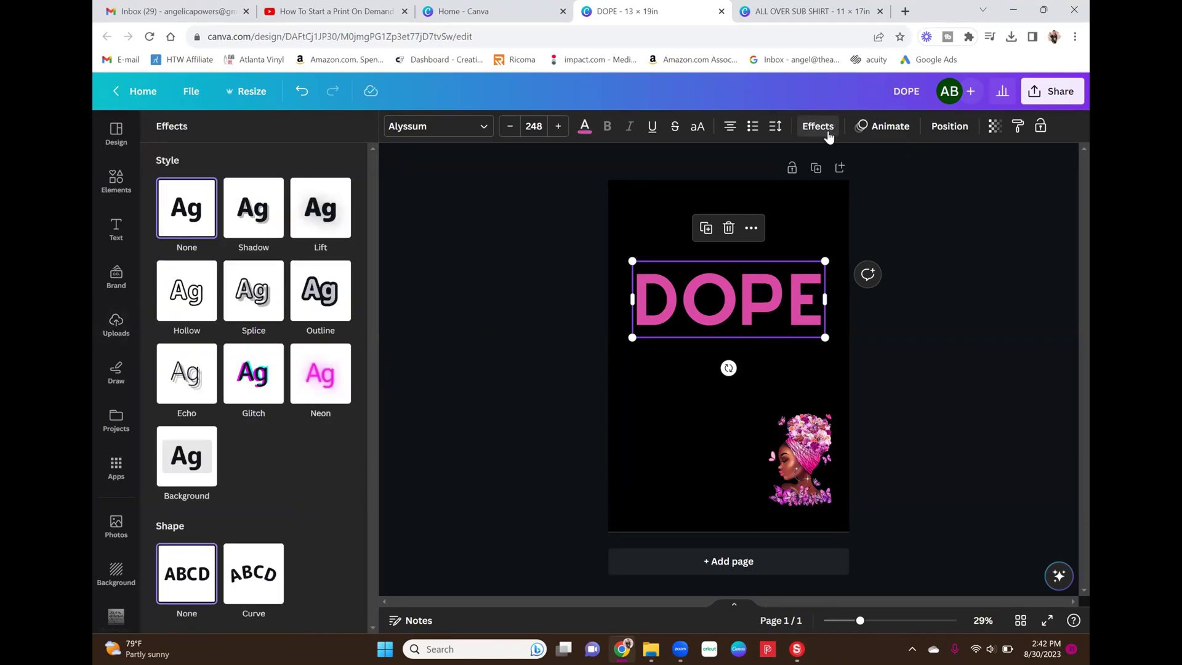
click(313, 301)
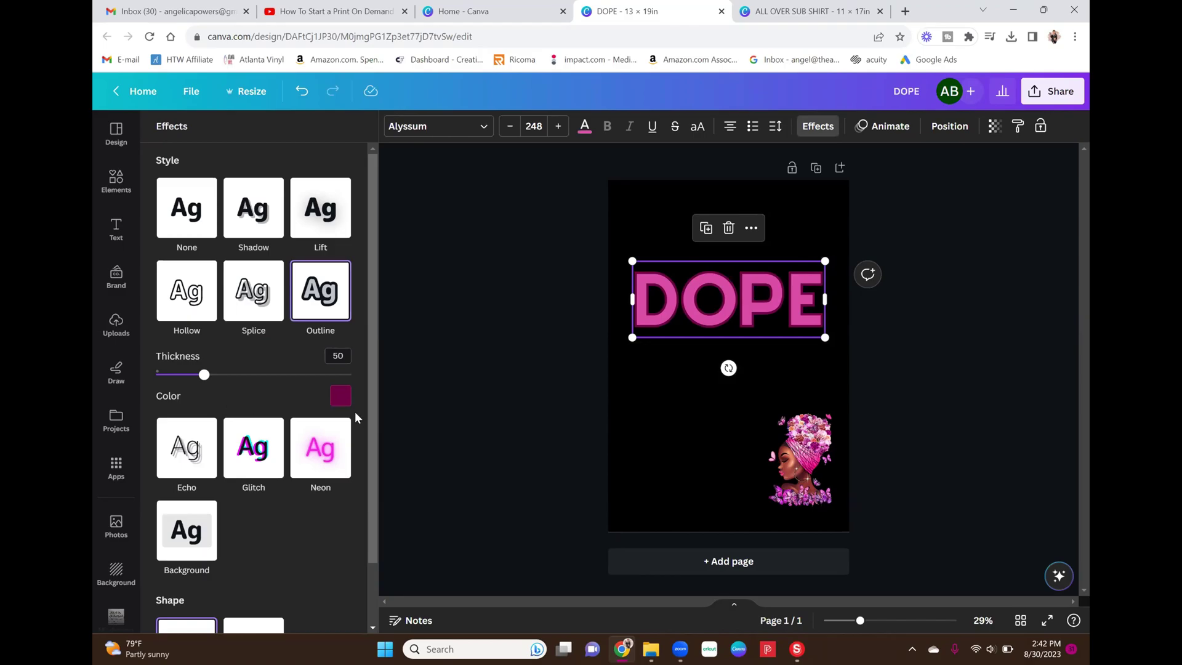
click(340, 396)
click(231, 210)
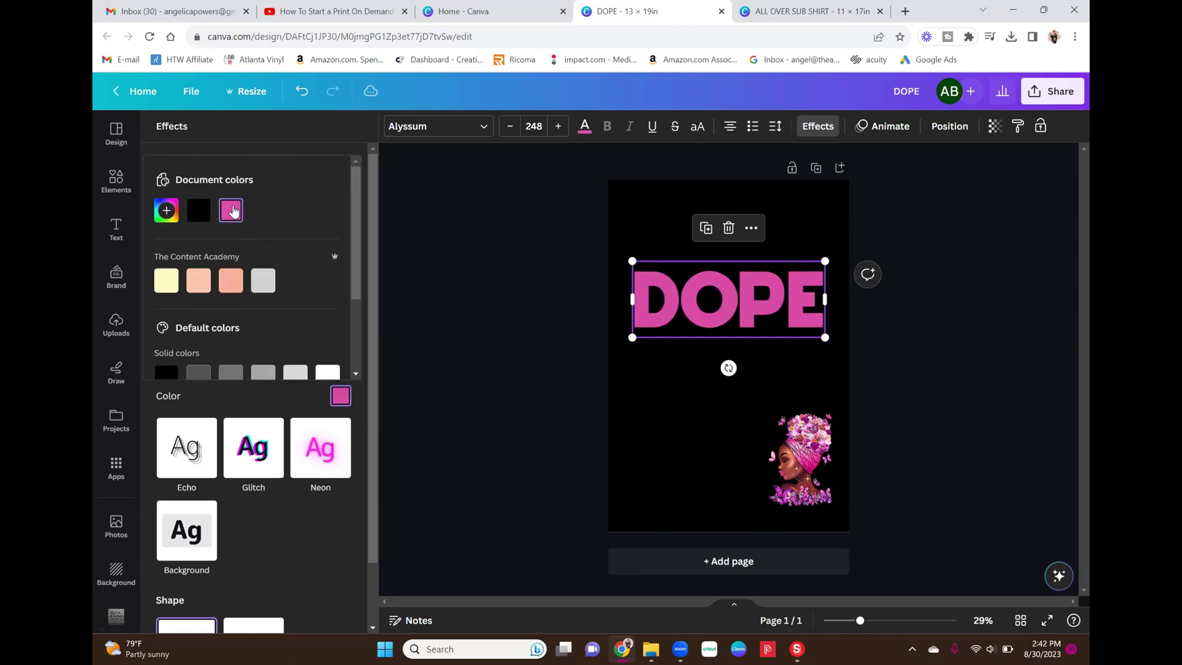
Try the lighter default pink as the DOPE outline color, and undo that change.
scroll(332, 277, down, 2)
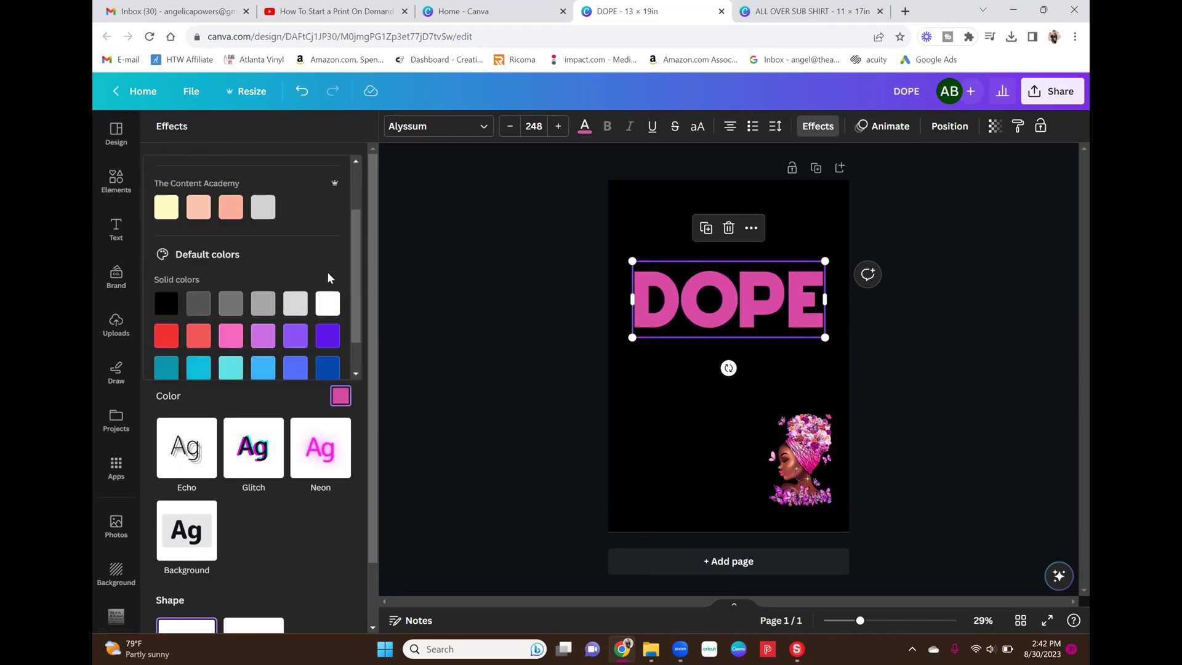
click(238, 301)
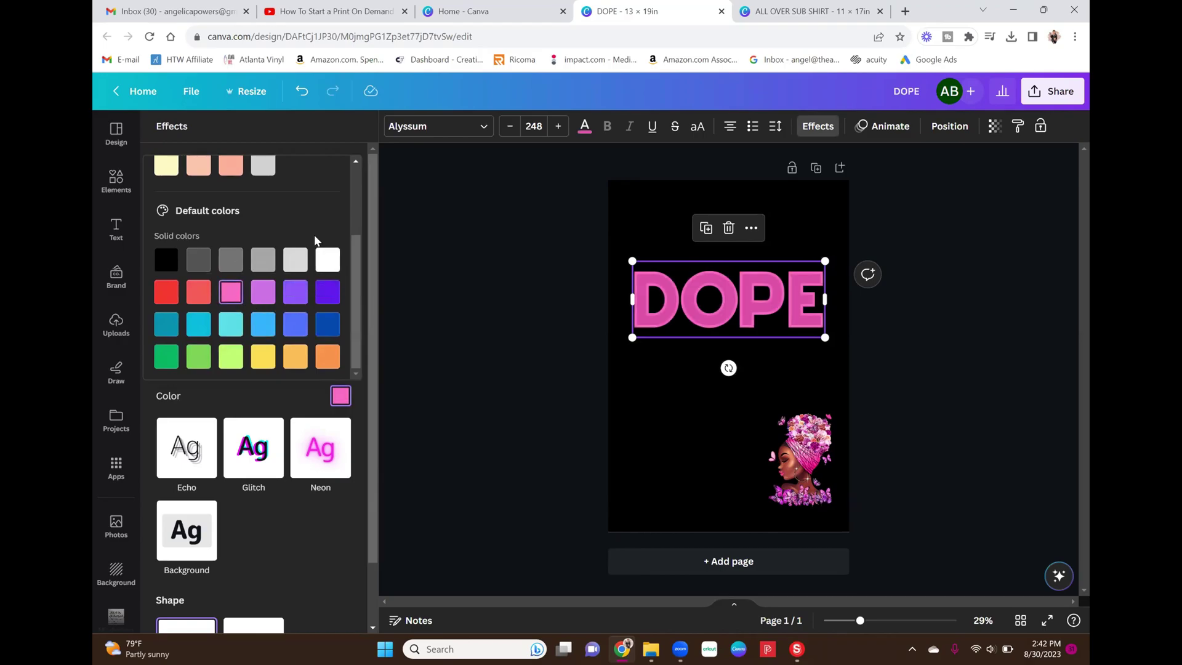
click(305, 91)
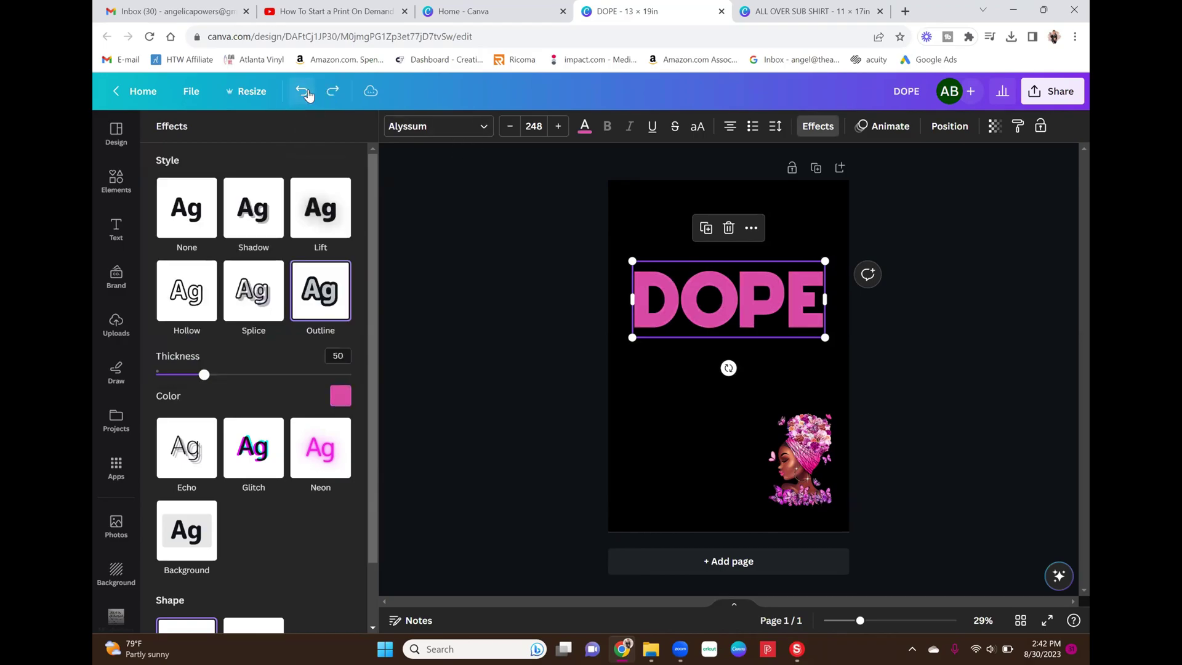
Set the DOPE text's outline to a custom dark pink, #A6006B.
click(341, 396)
scroll(308, 254, down, 2)
scroll(305, 258, up, 2)
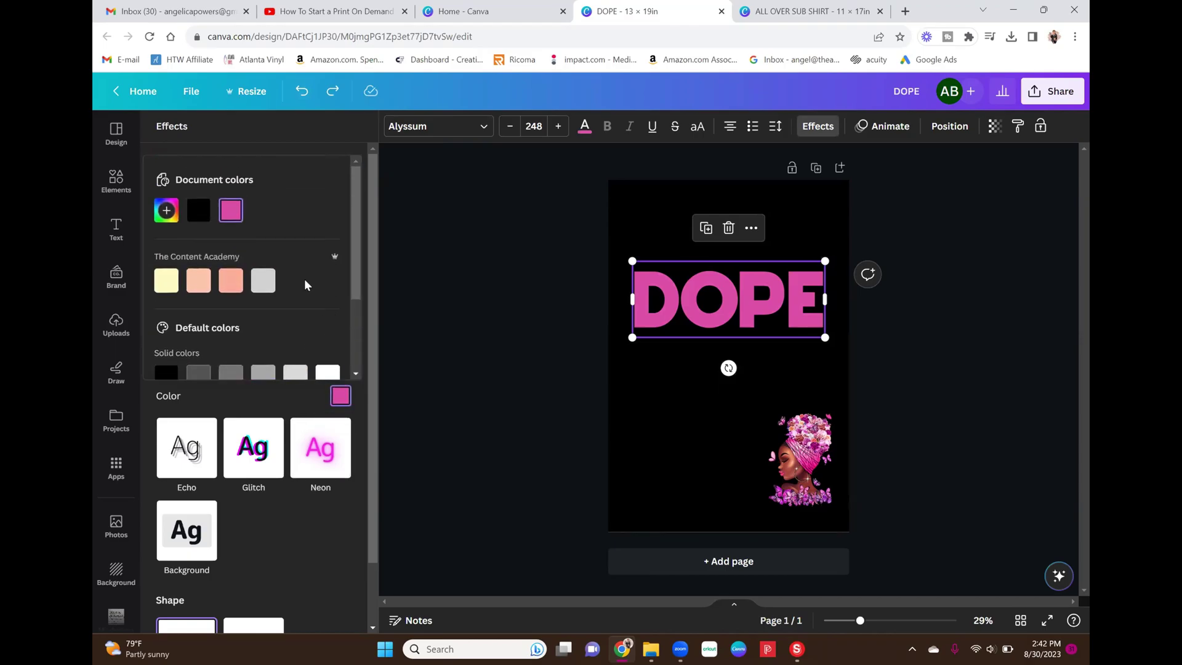
scroll(290, 278, down, 2)
scroll(234, 246, up, 3)
click(166, 210)
drag(286, 250, 379, 277)
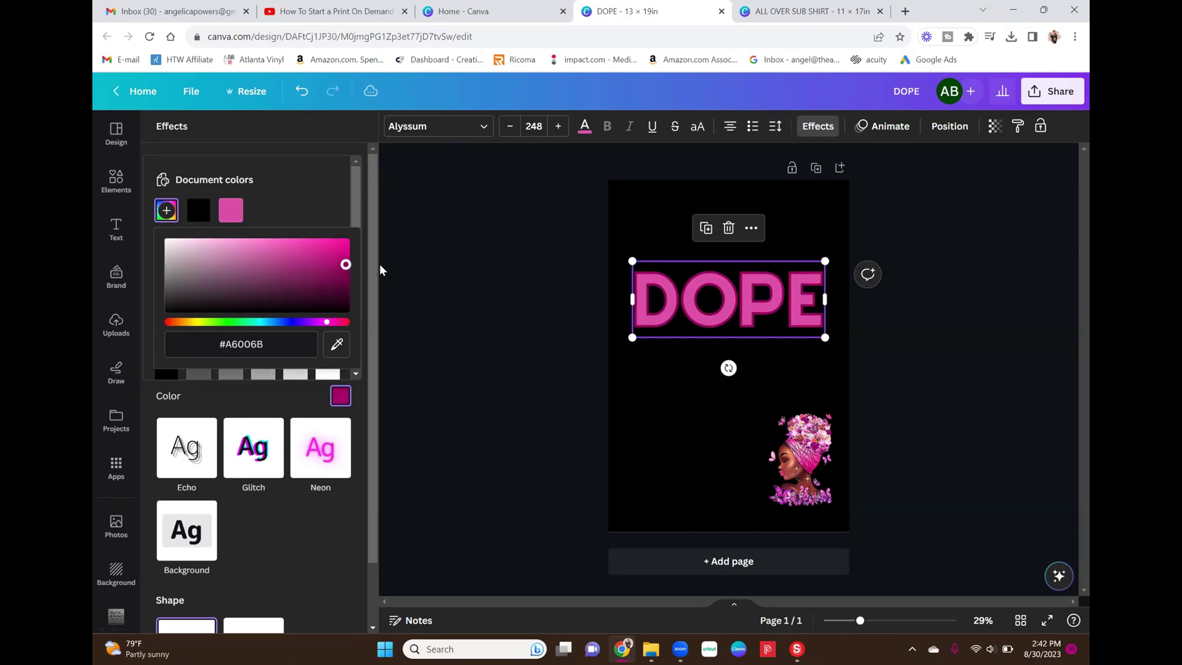
click(297, 396)
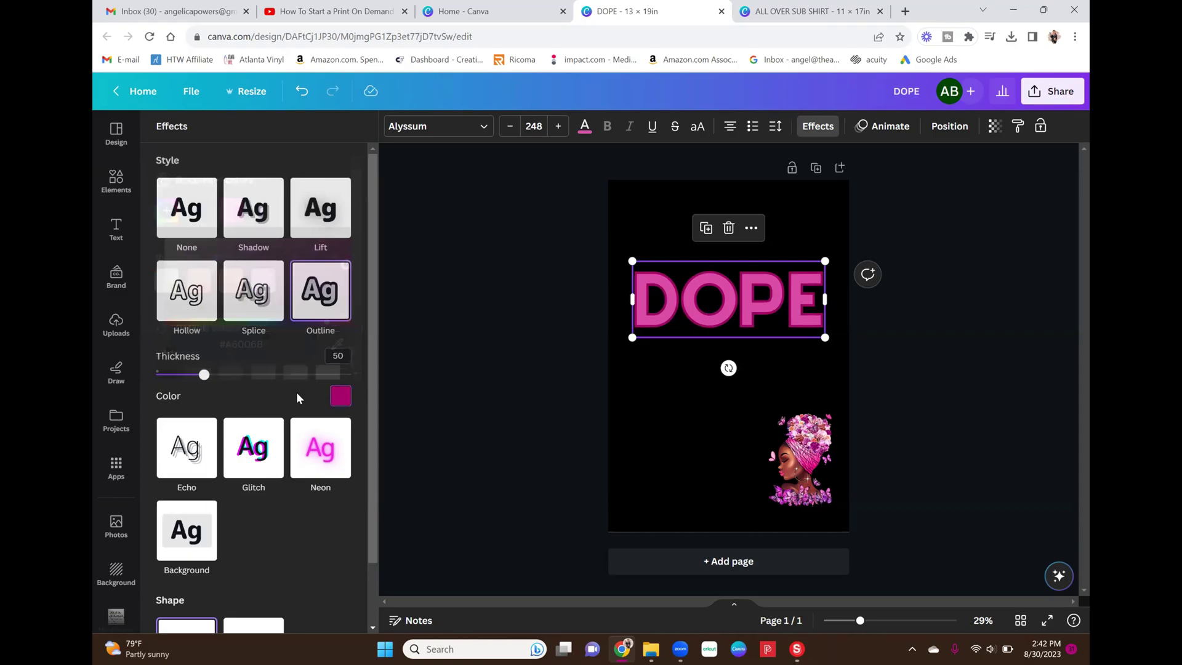
click(516, 375)
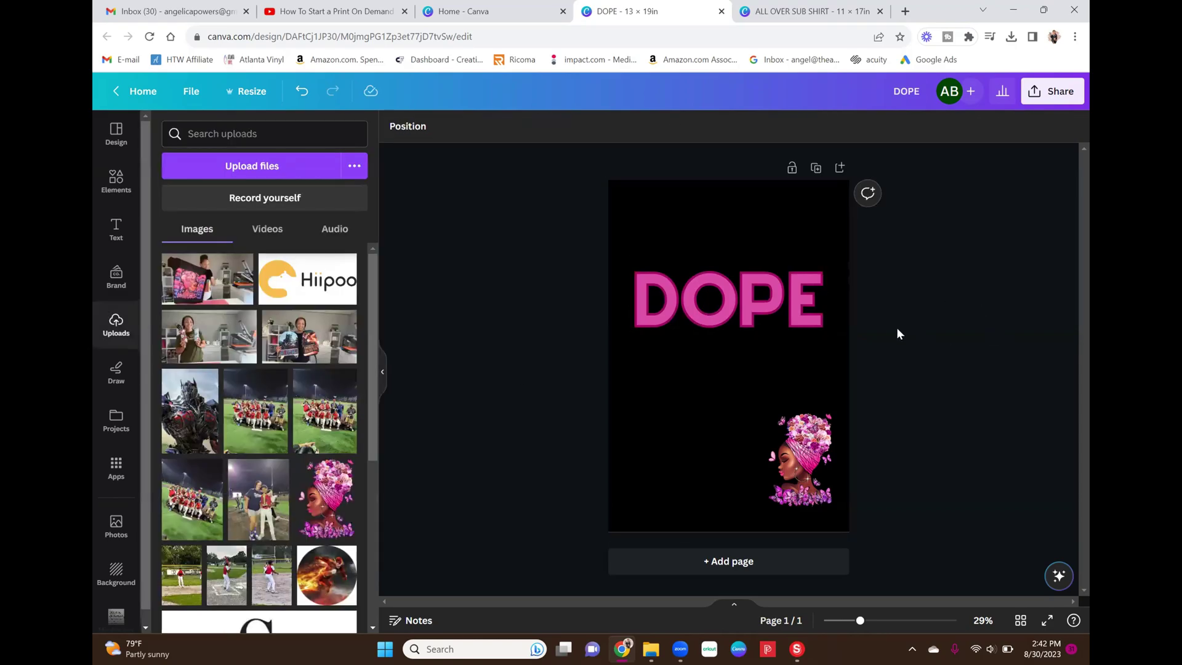
Duplicate the pink DOPE text and place the copy slightly below the original, overlapping it.
click(774, 312)
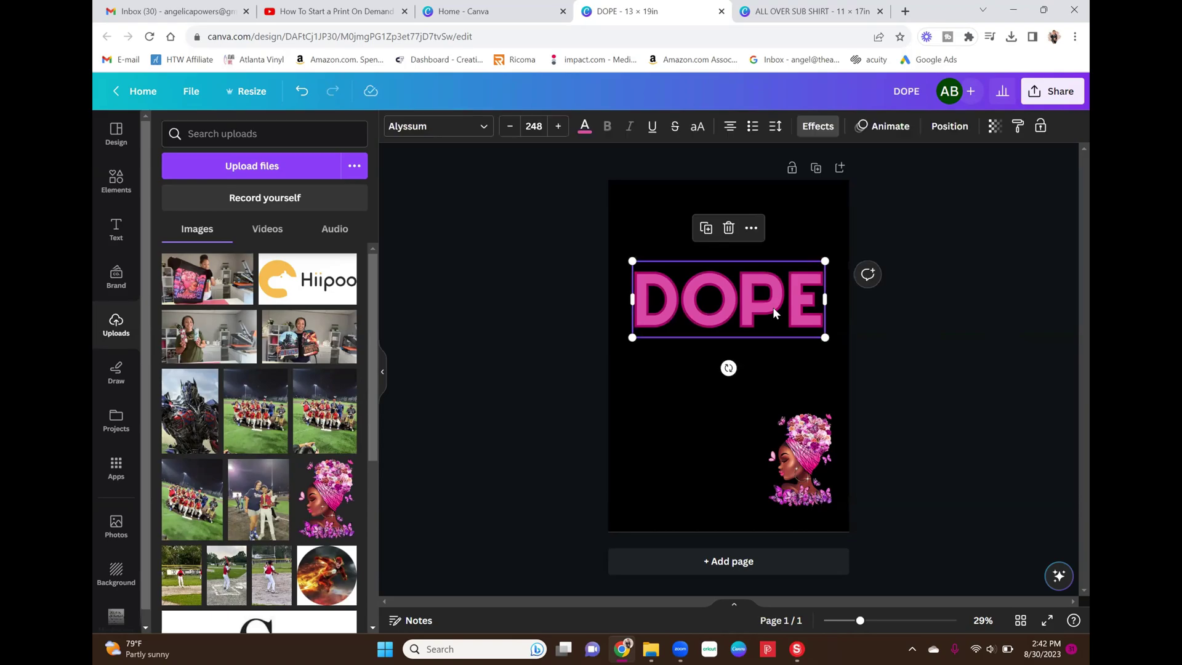
click(706, 228)
drag(722, 320, 719, 337)
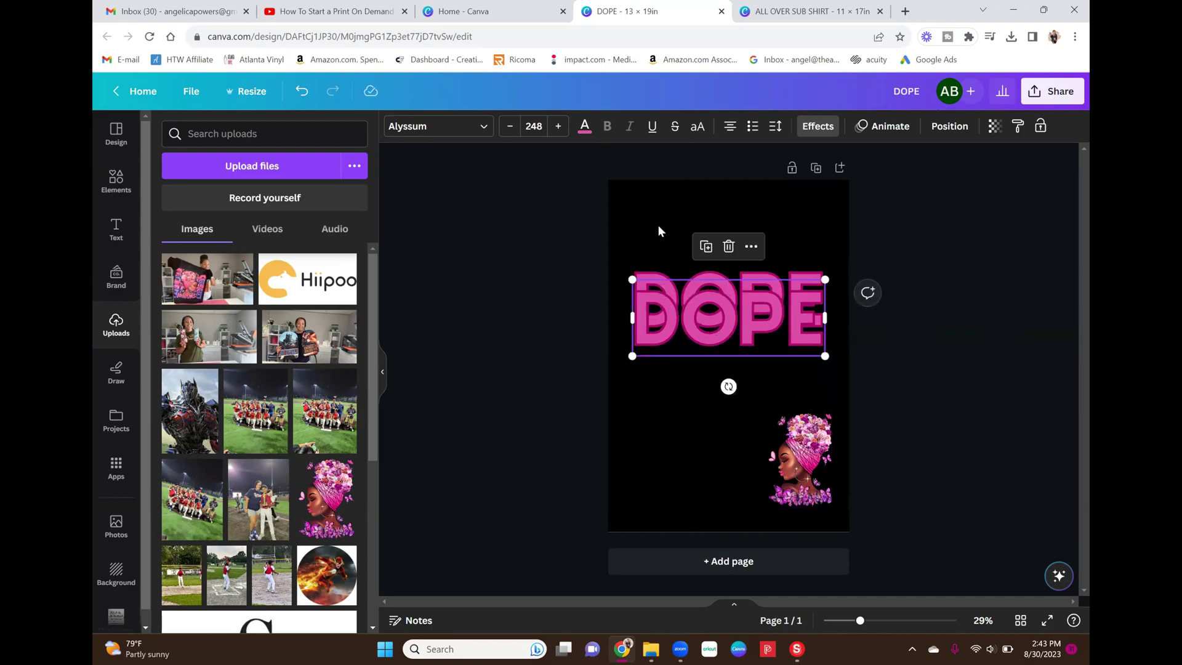
Change the duplicated DOPE text's fill to the default light purple, #CB6CE6.
click(585, 127)
scroll(354, 382, down, 1)
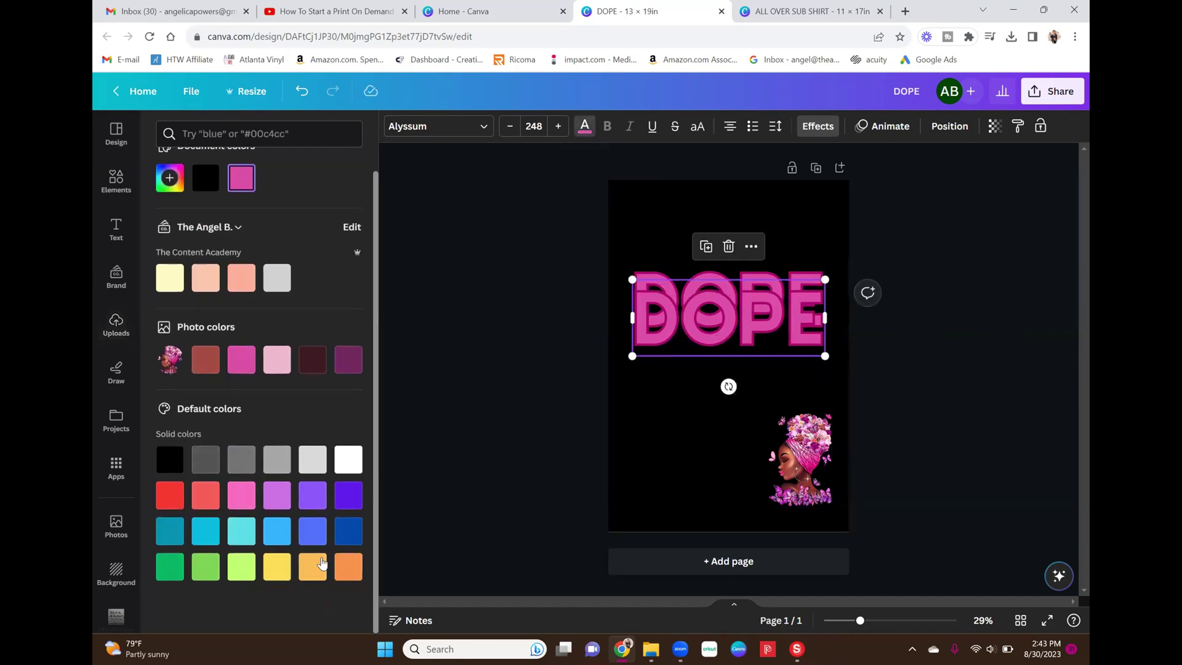
click(278, 494)
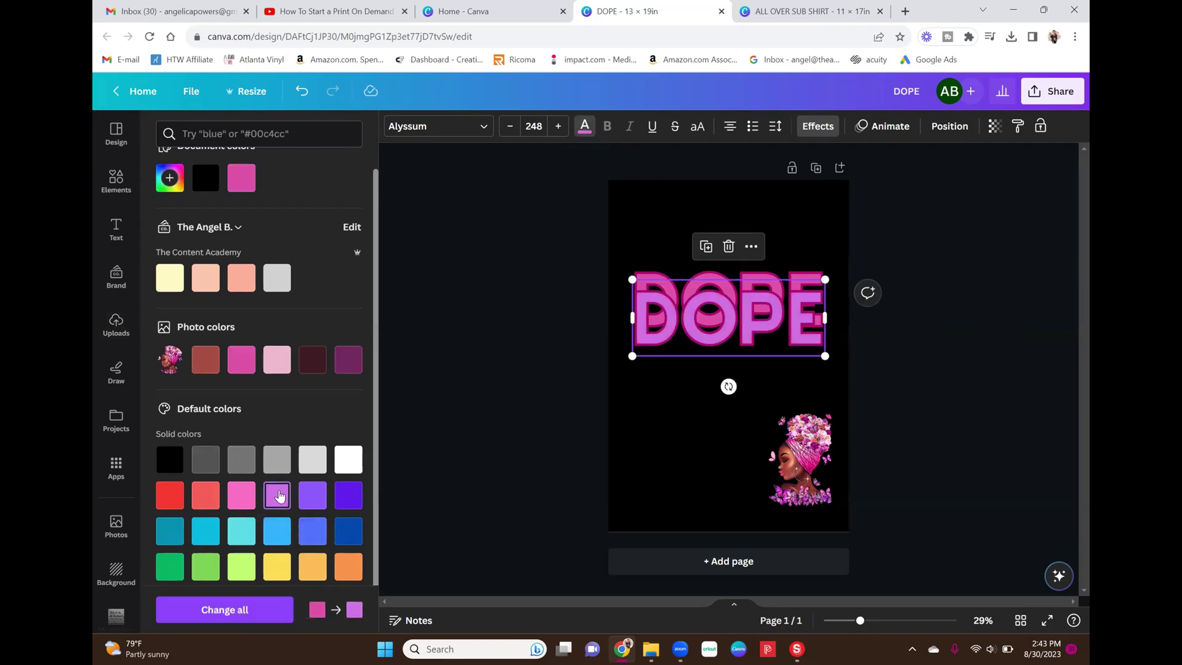
Set the outline of the light purple DOPE copy to a custom dark purple, #750096.
click(818, 126)
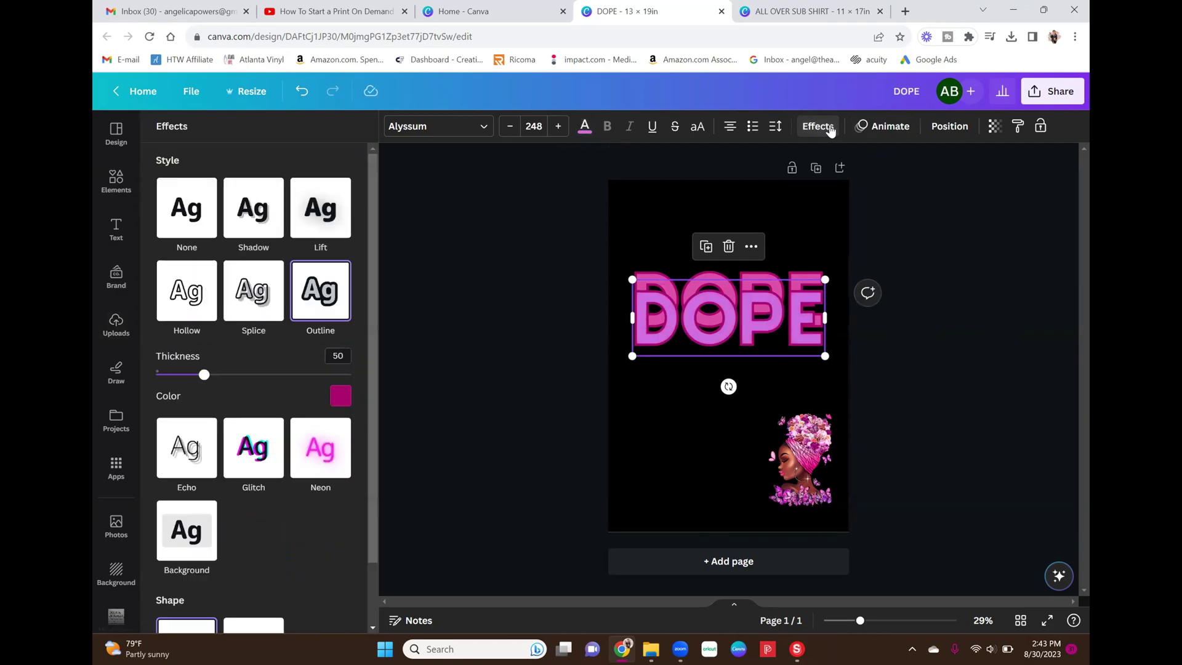
click(338, 407)
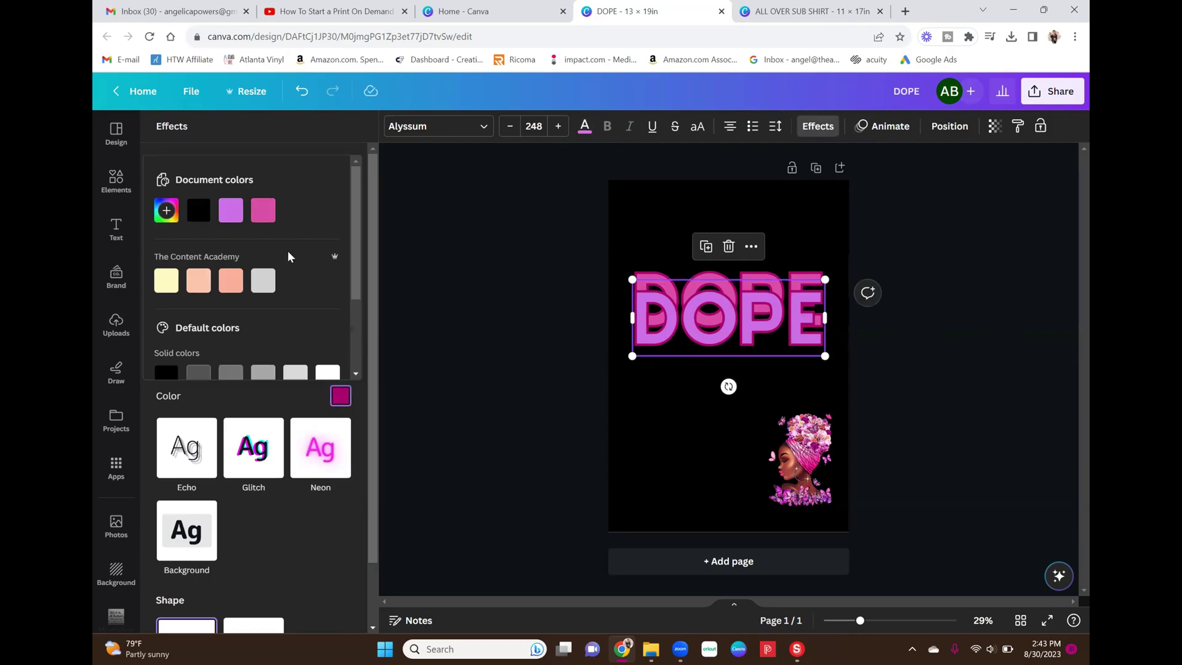
click(231, 211)
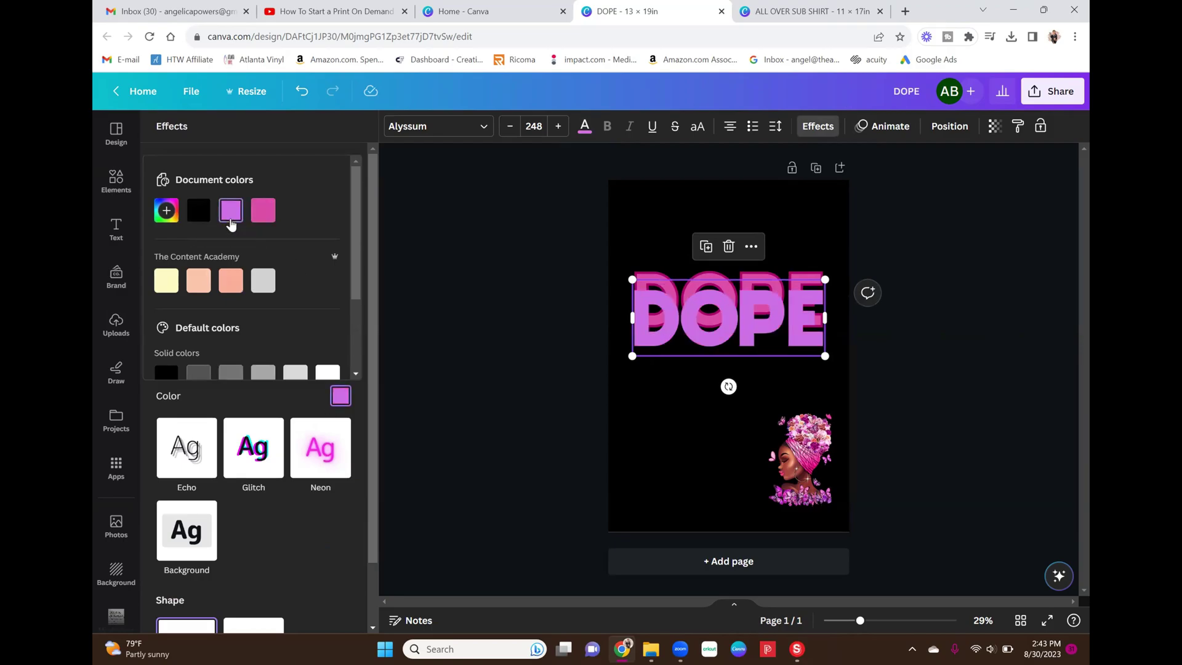
scroll(255, 227, down, 2)
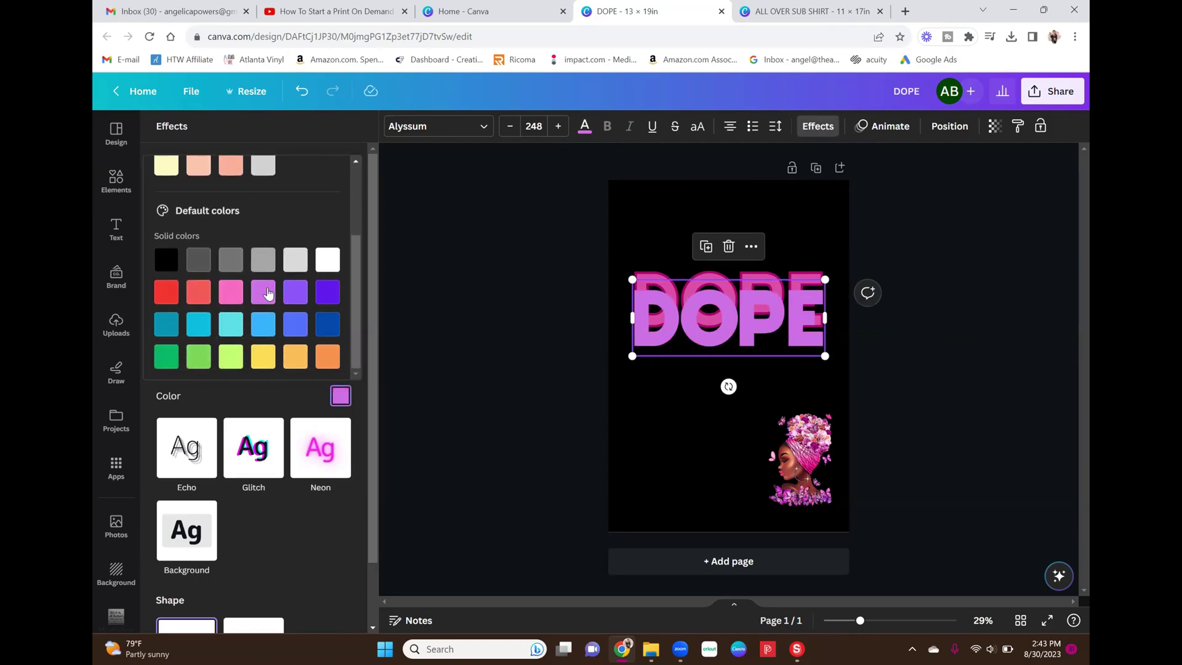
scroll(267, 295, up, 2)
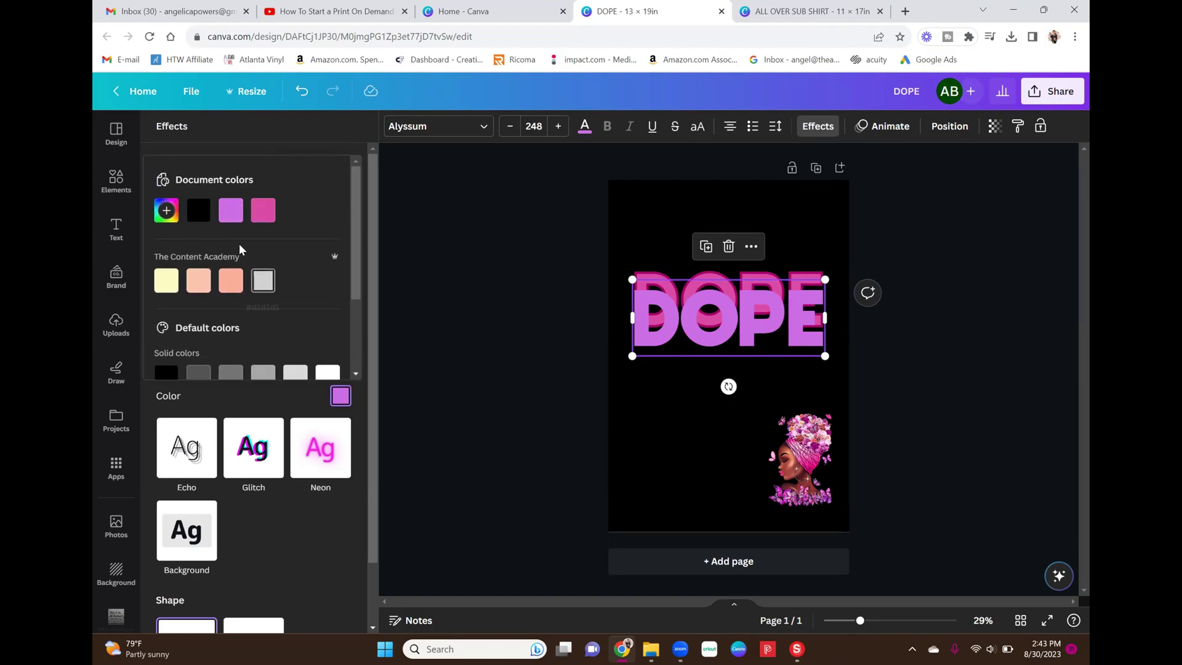
click(166, 211)
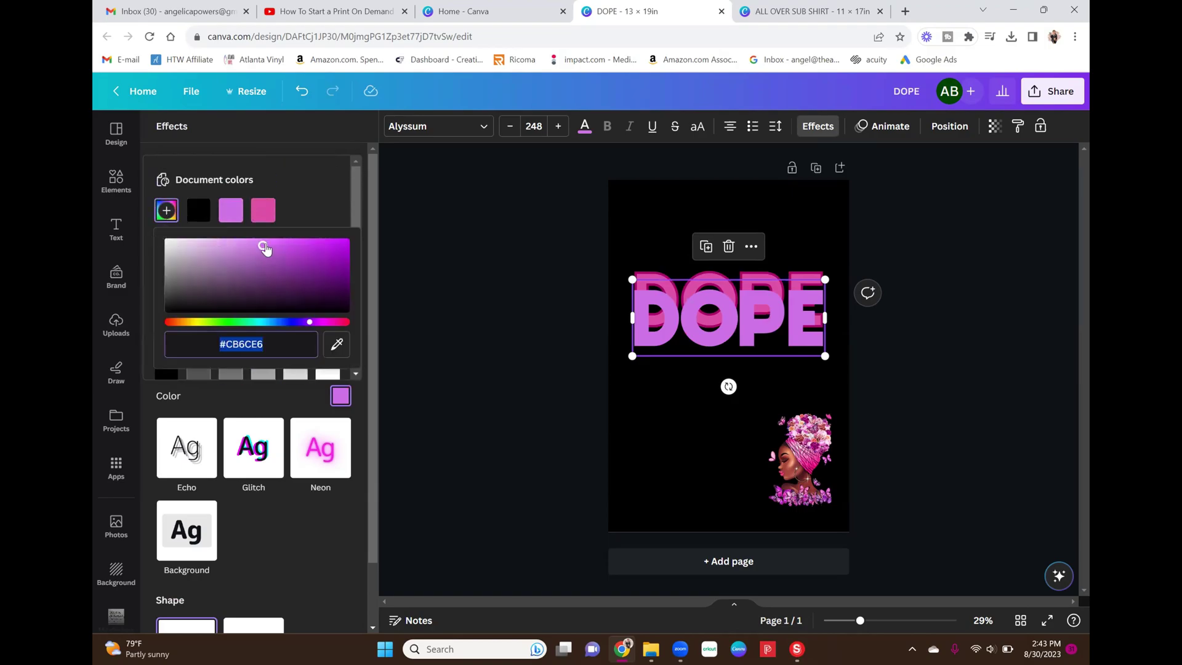
drag(266, 250, 386, 274)
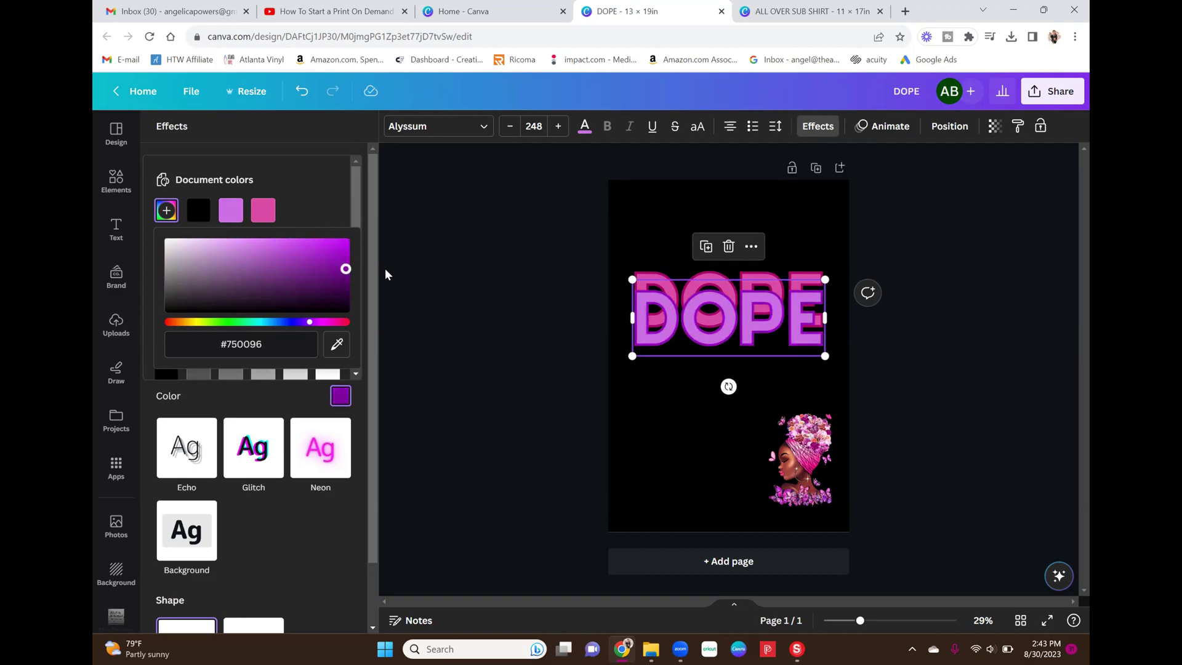
click(516, 290)
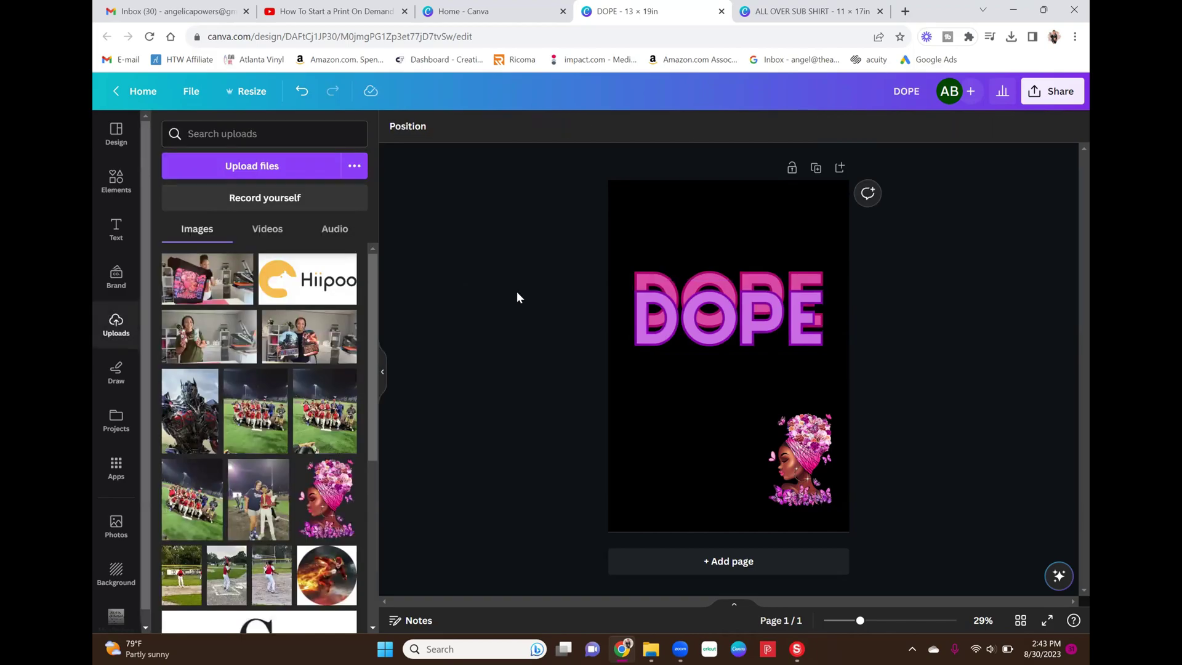
Duplicate the purple DOPE text and place the new copy slightly below it, centered and overlapping.
click(734, 345)
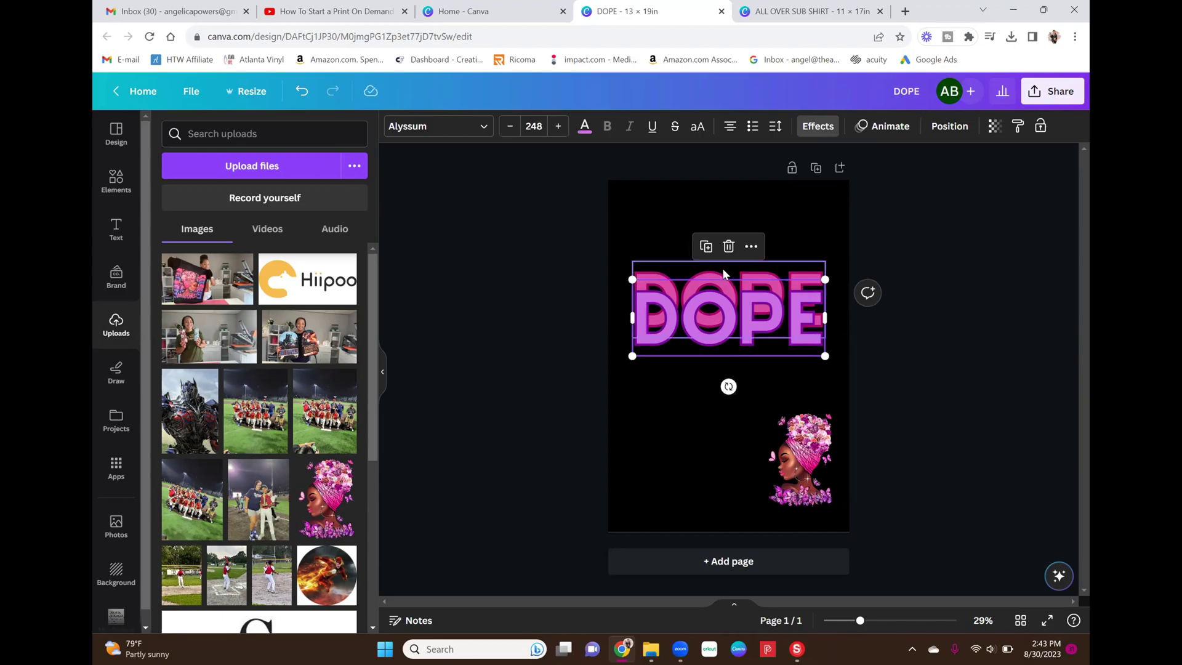
click(712, 254)
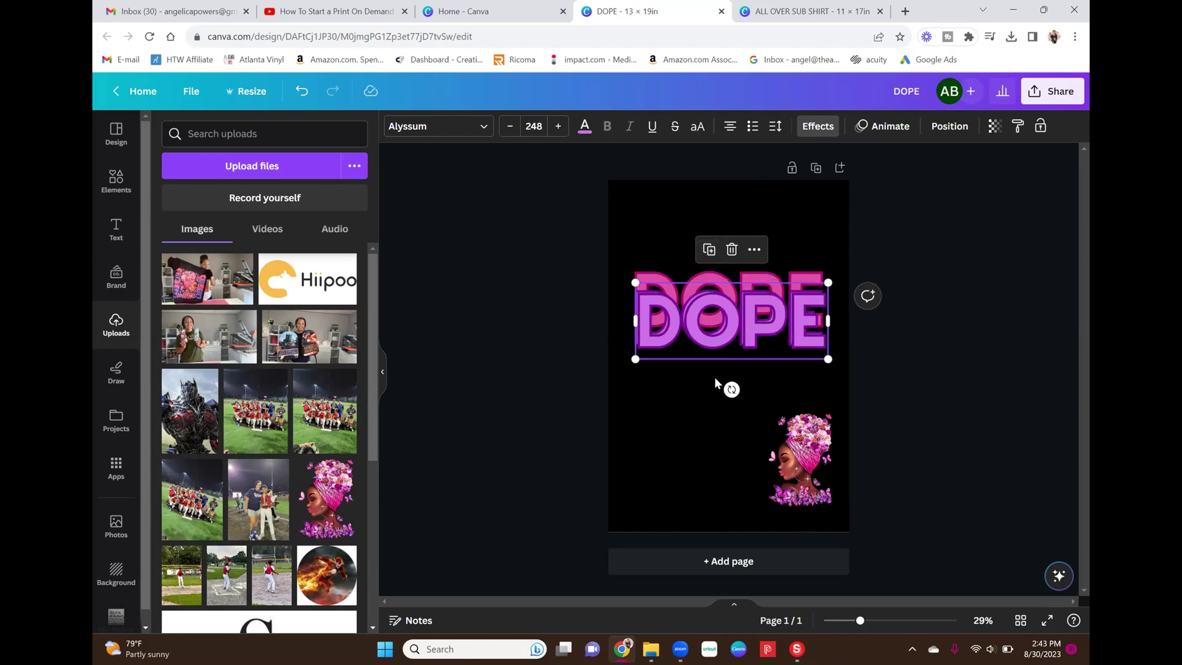
drag(716, 344, 714, 363)
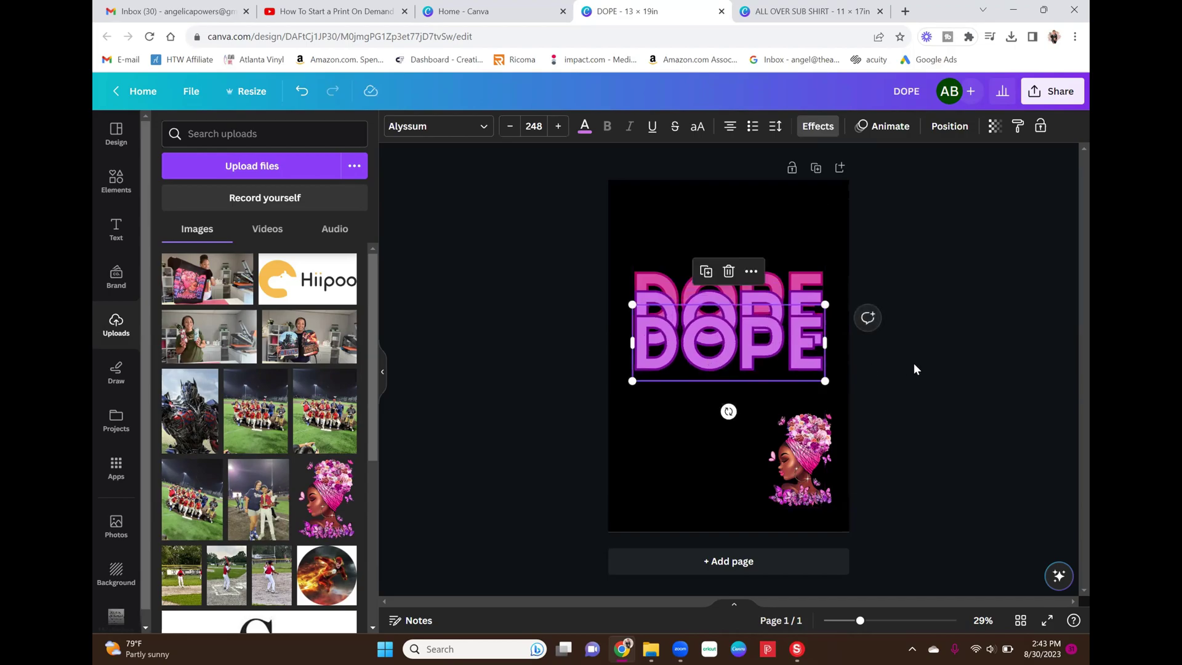
Check the ALL OVER SUB SHIRT reference design, and change the lowest DOPE copy's fill to the default violet.
click(925, 367)
click(757, 353)
click(769, 22)
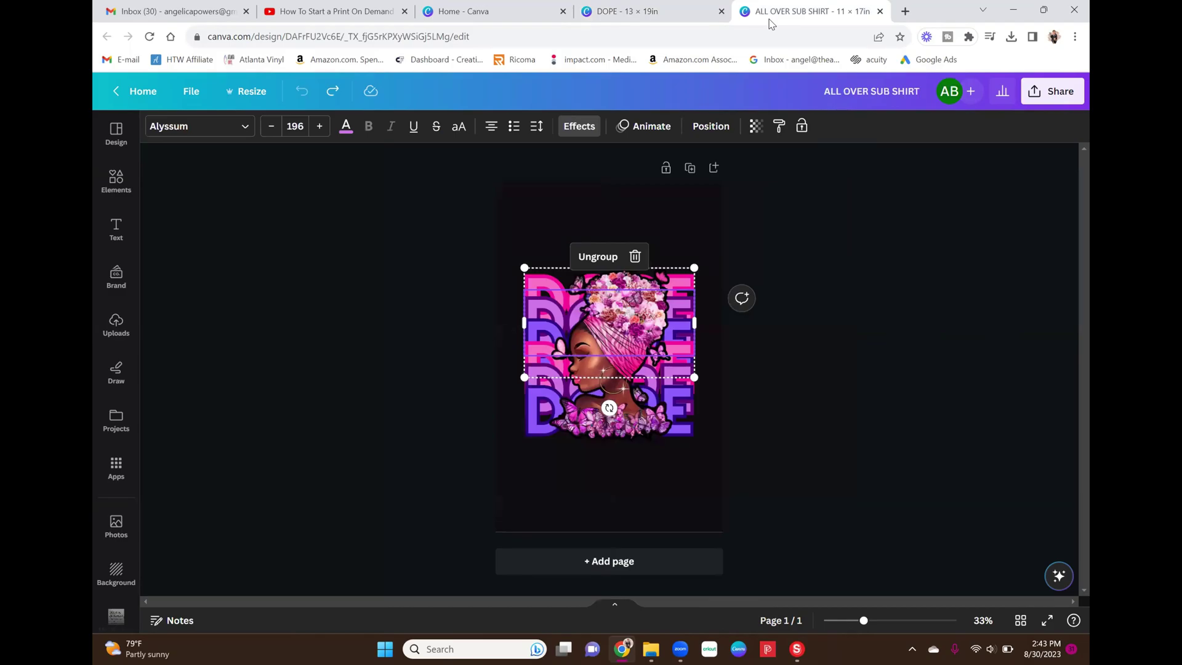
click(700, 24)
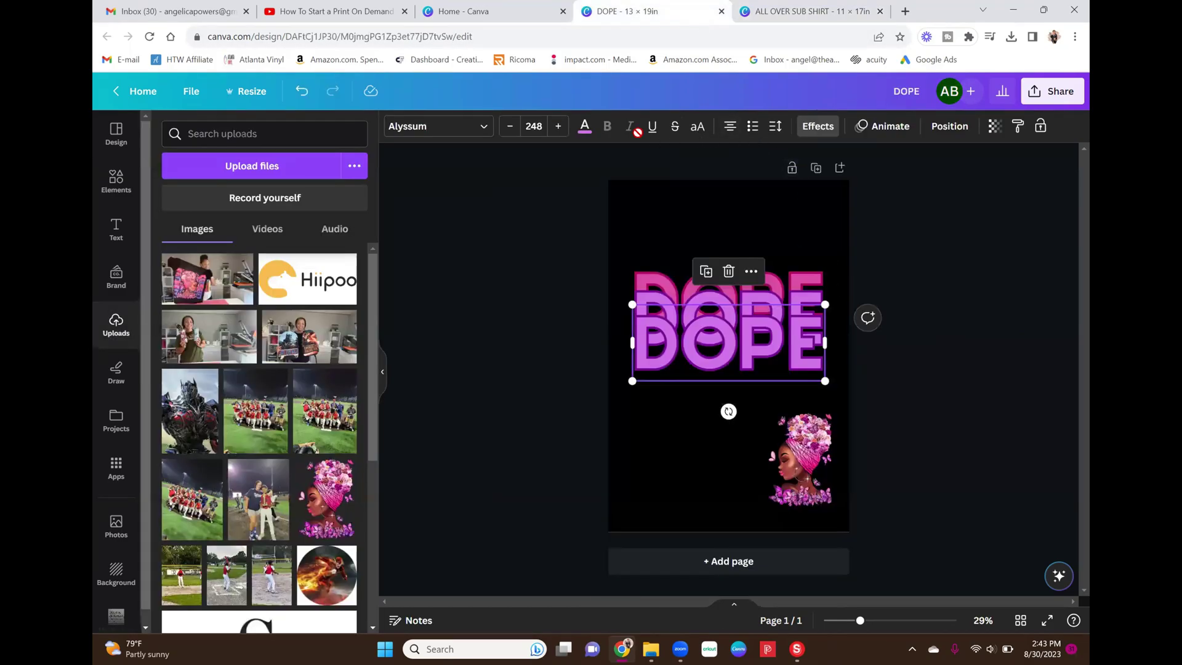
click(585, 128)
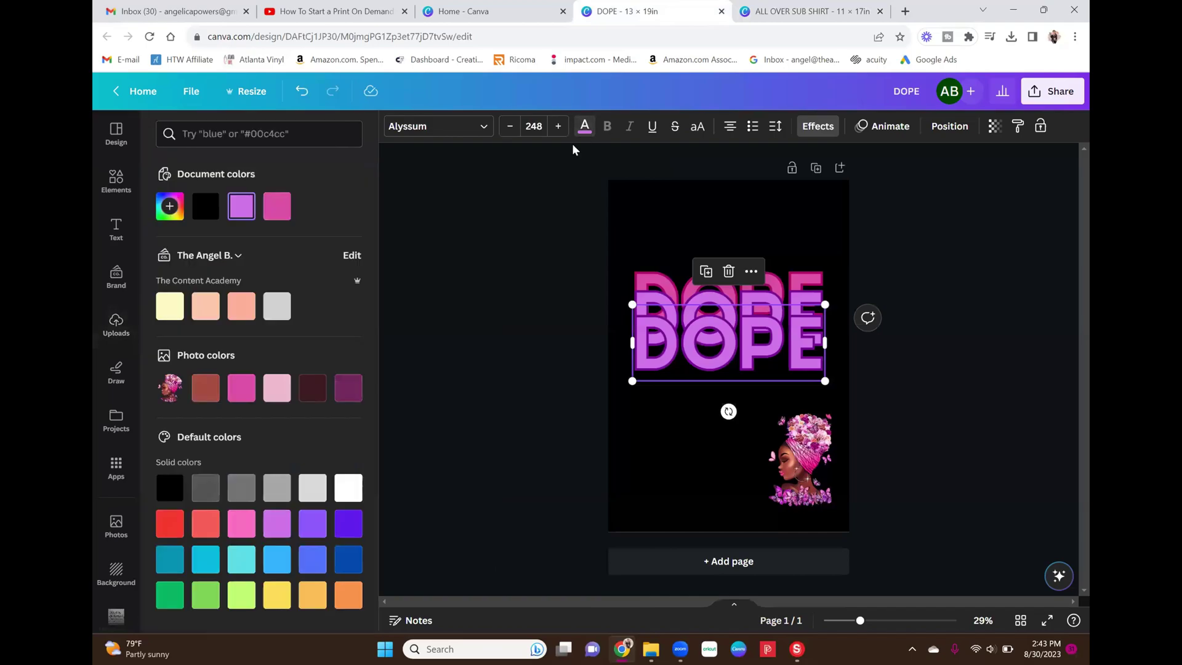
click(313, 524)
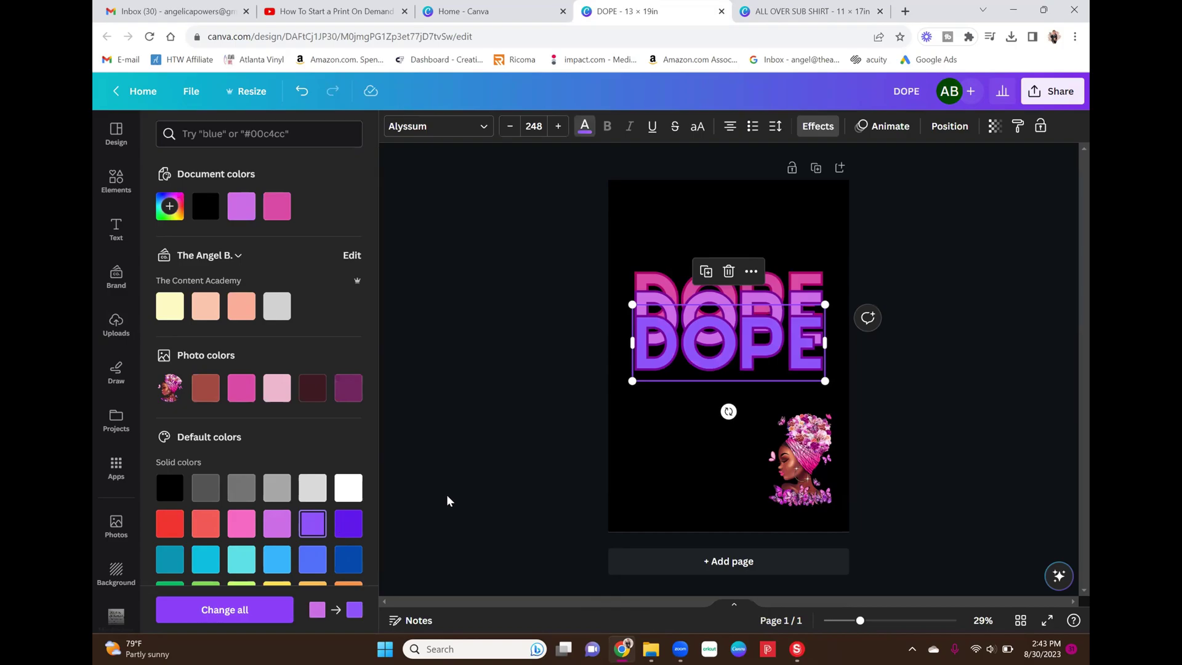
Set the outline of the violet DOPE copy to a custom darker purple, #4E0064.
click(818, 125)
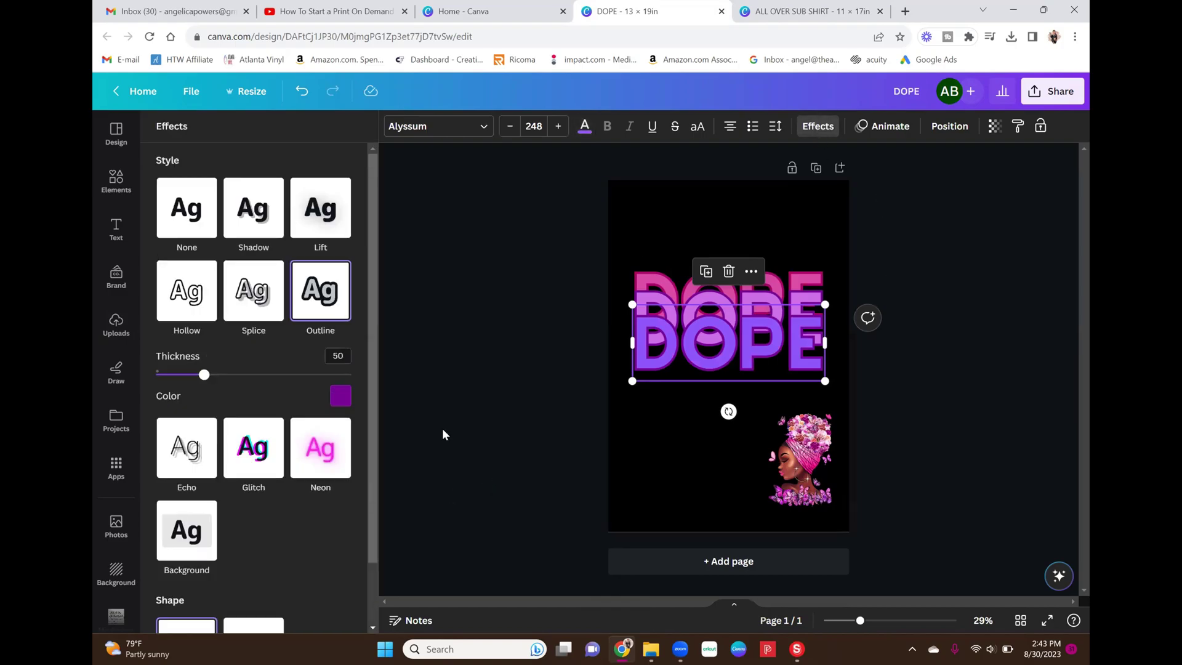
click(341, 396)
click(166, 215)
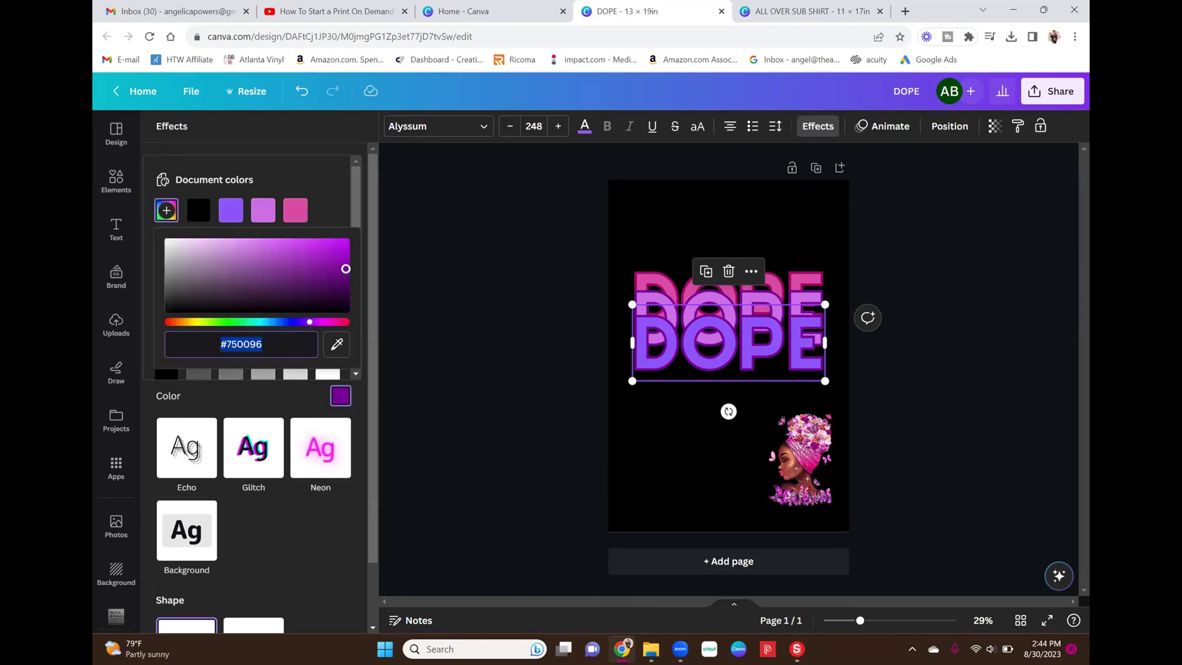
drag(346, 275, 396, 289)
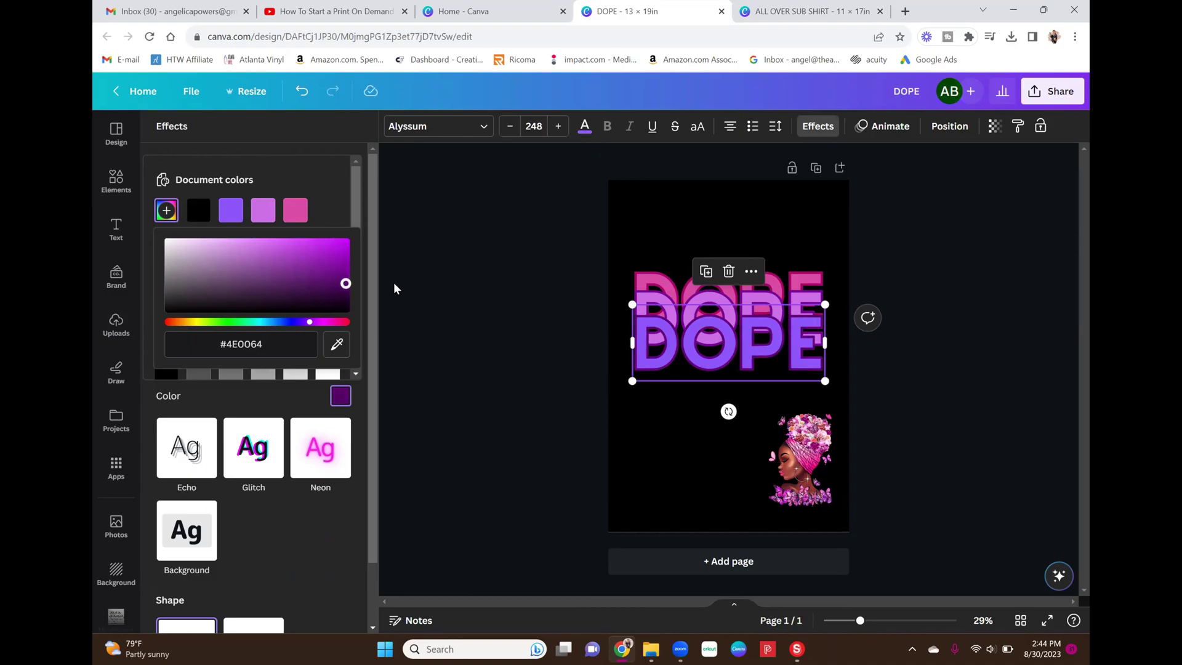
click(534, 301)
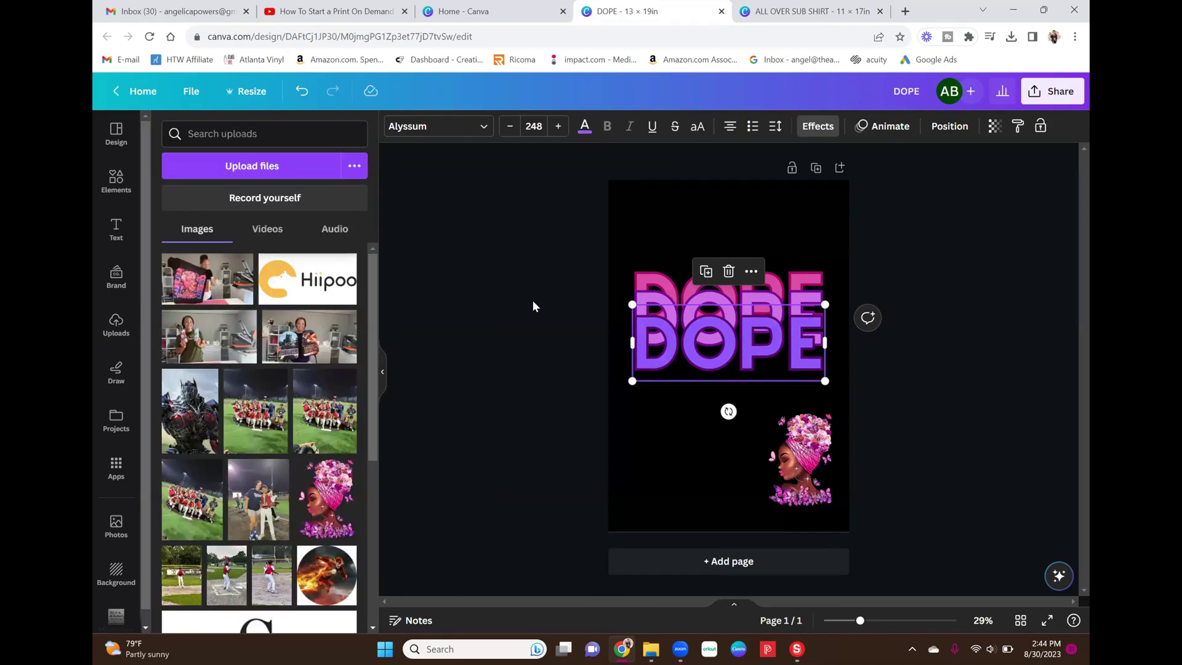
Duplicate the pink, light purple and violet DOPE texts in turn, stacking the copies below in that color order, centered and overlapping.
click(662, 269)
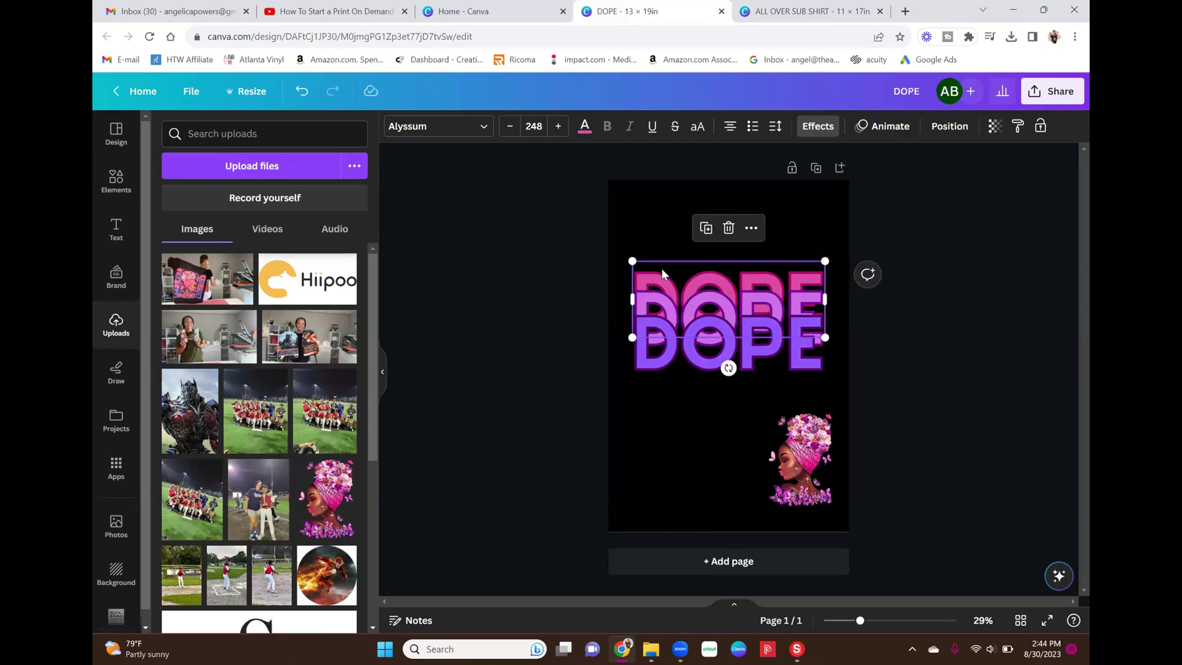
click(706, 229)
drag(734, 334, 730, 378)
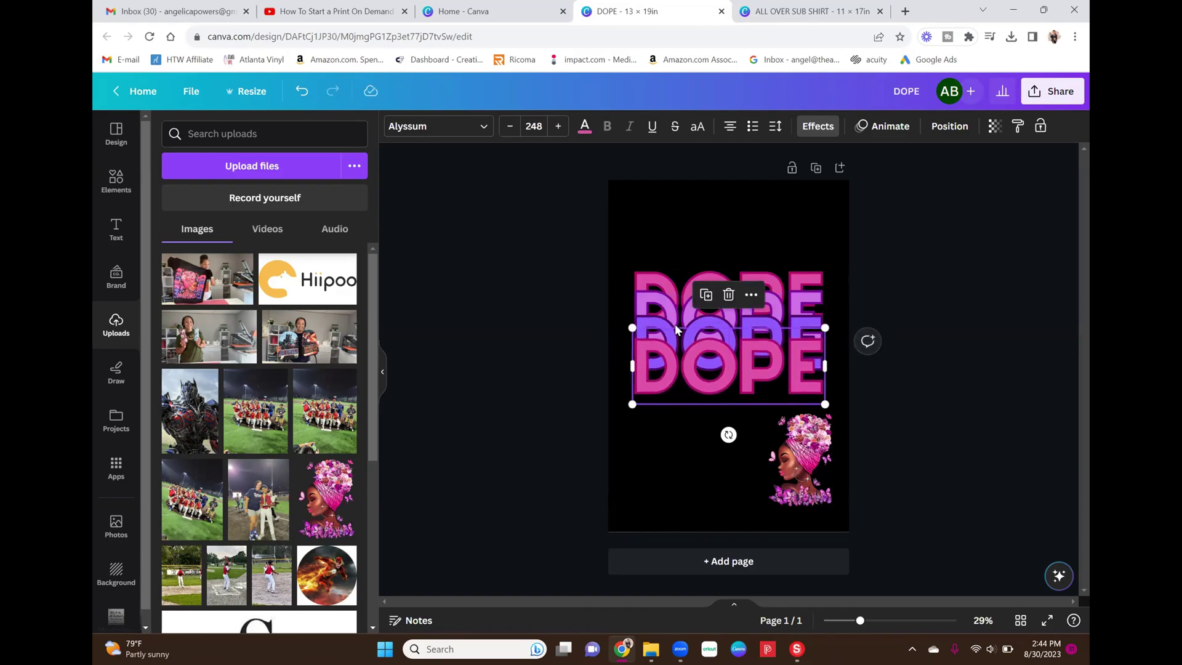
click(659, 299)
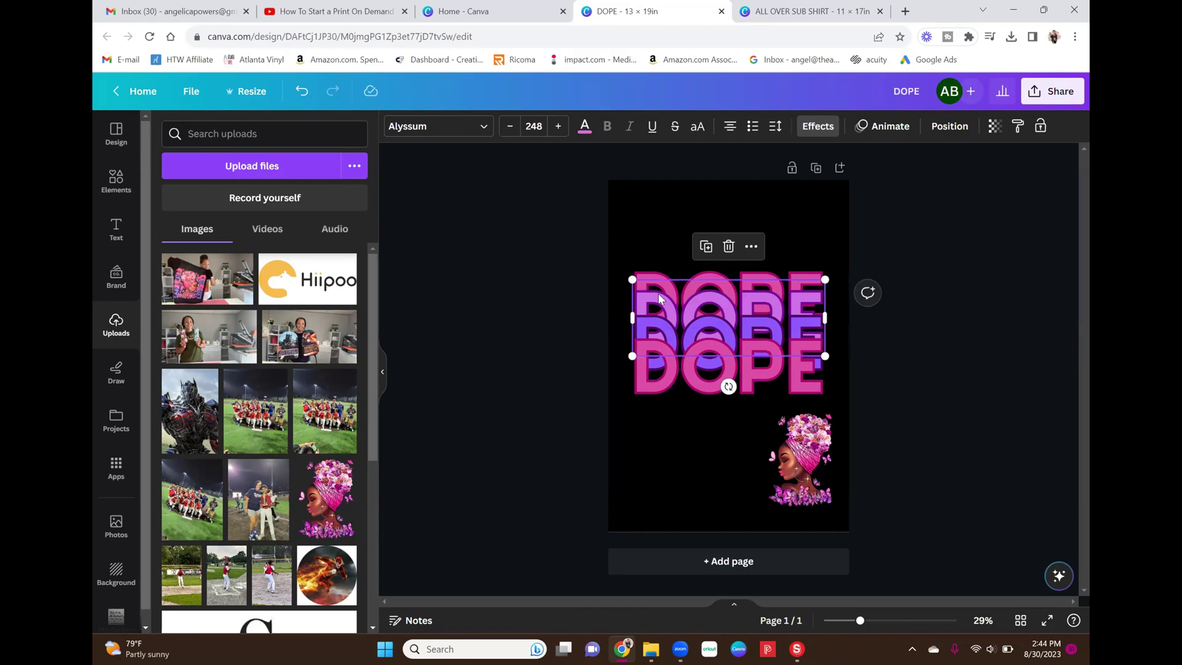
click(706, 246)
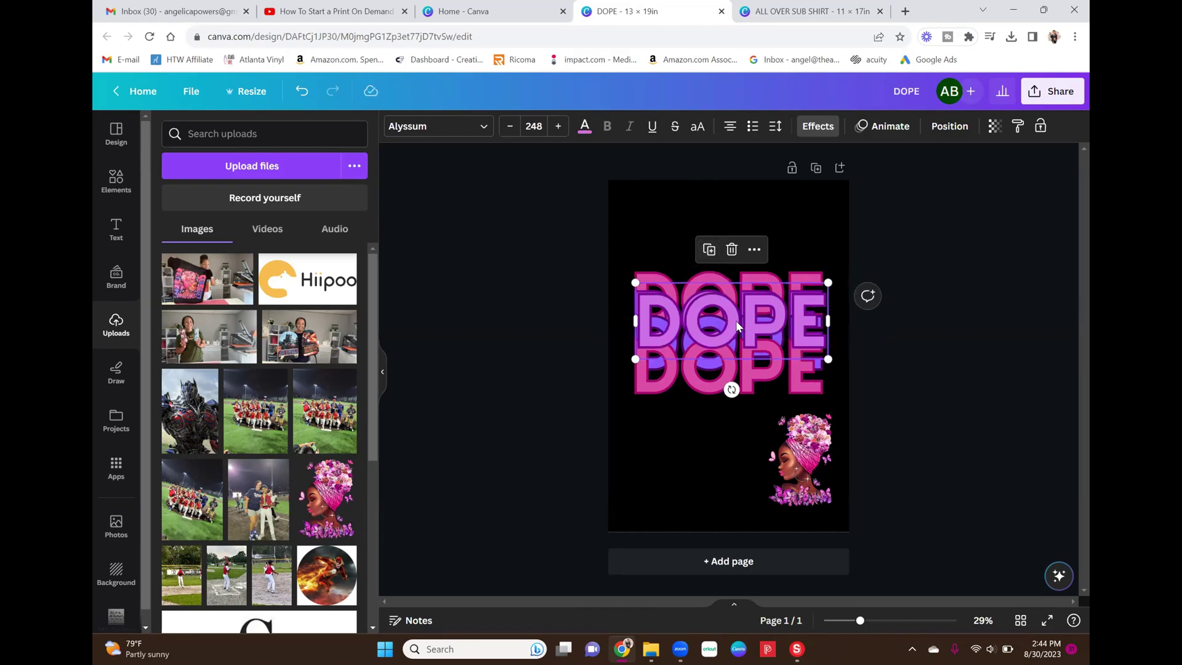
drag(737, 320, 731, 391)
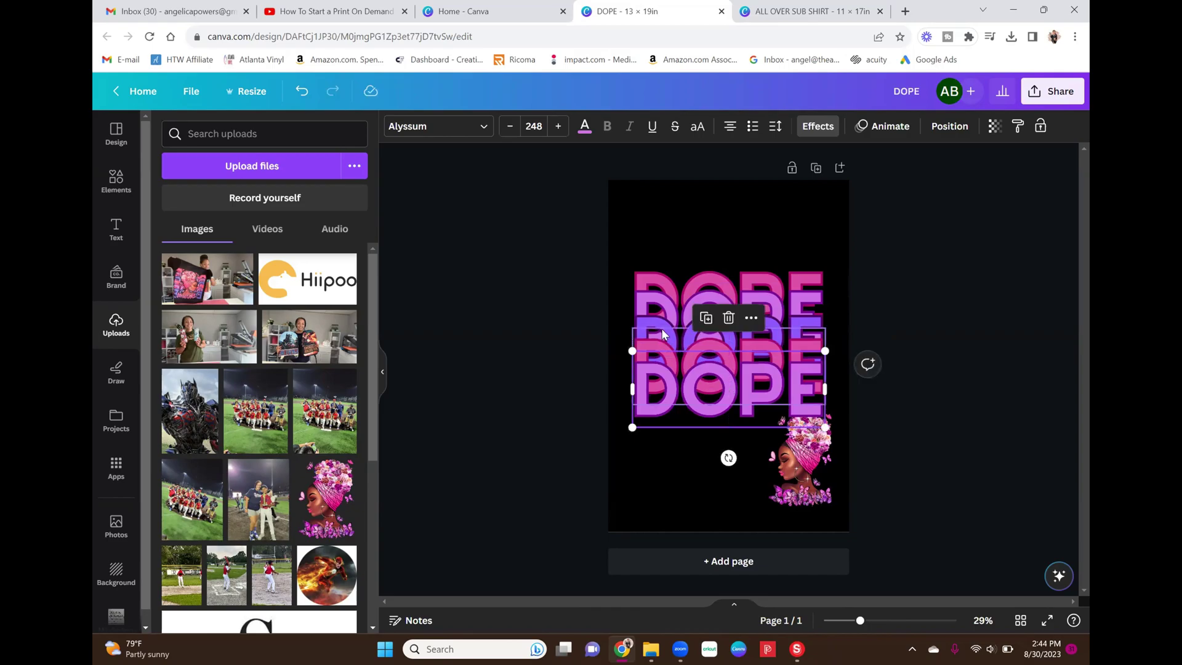
click(677, 309)
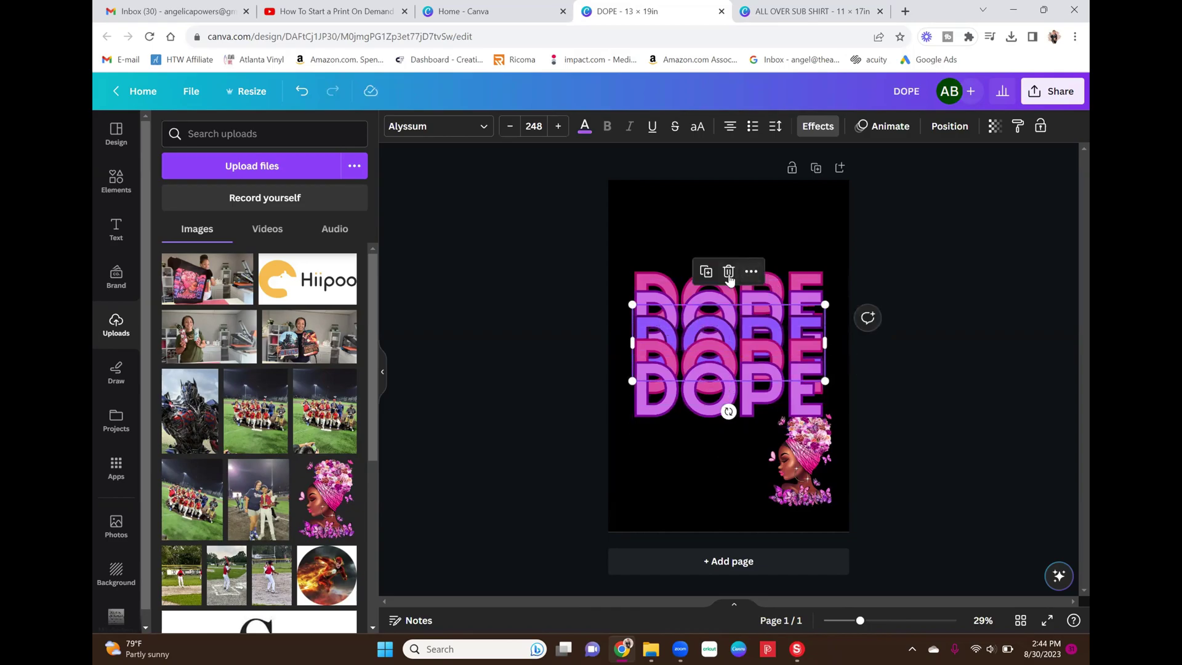
click(706, 272)
drag(751, 337, 753, 409)
Move the woman's picture to the lower middle of the page and bring it to the front layer.
click(813, 504)
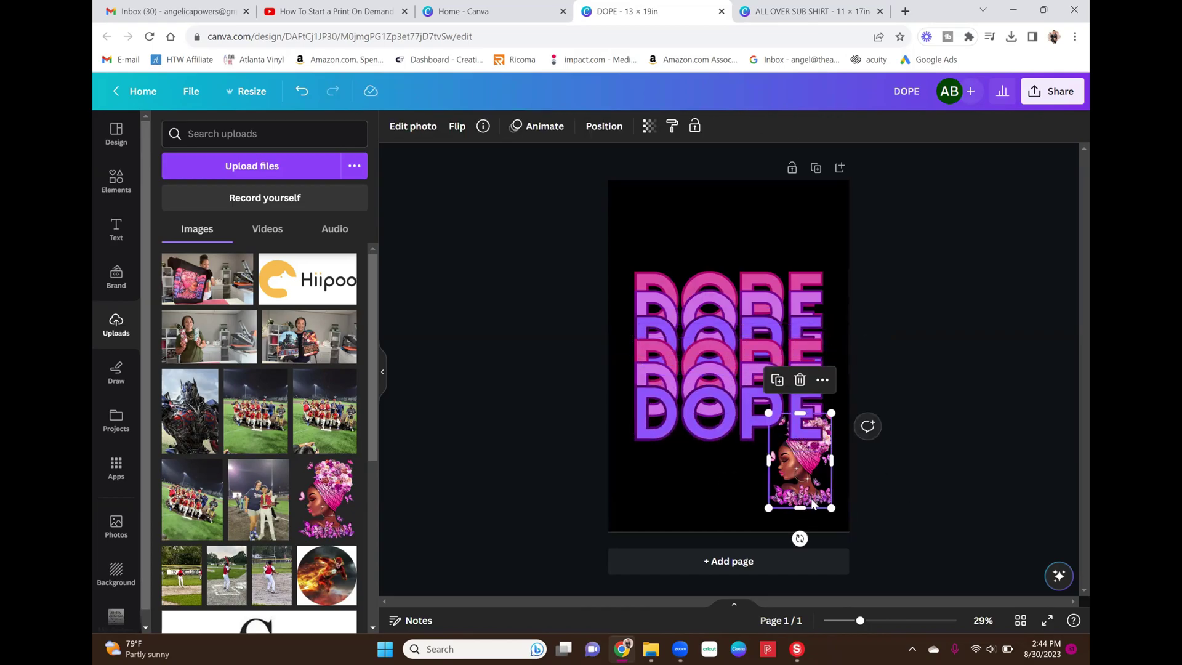
drag(804, 496, 731, 543)
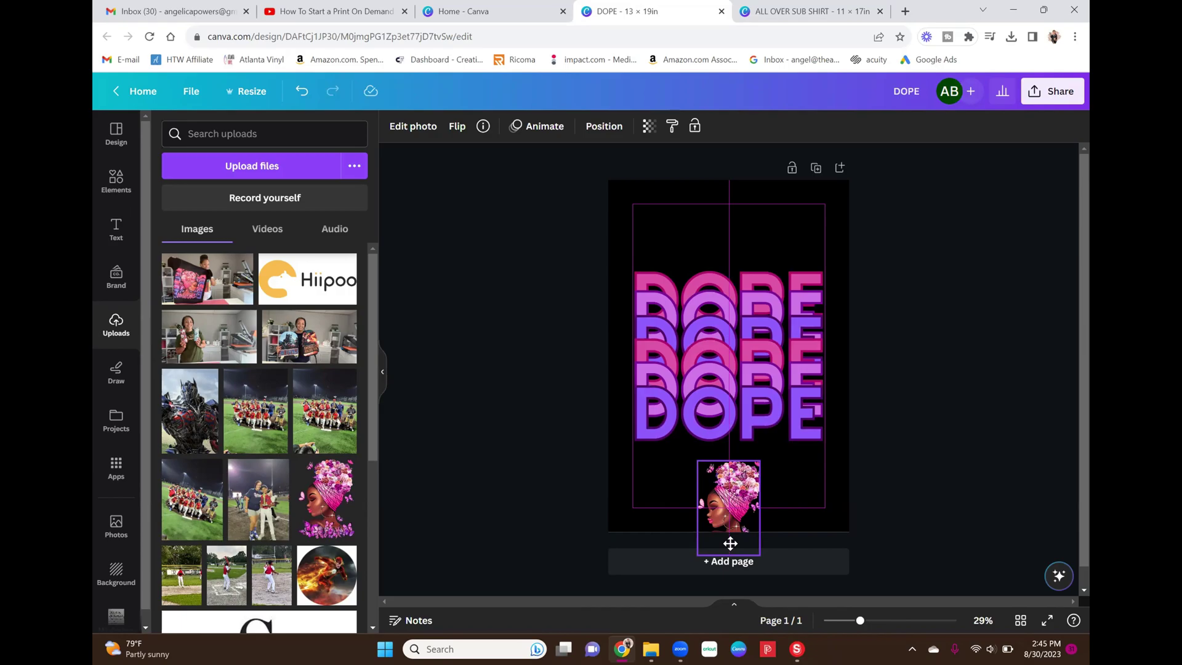
drag(730, 543, 742, 497)
right_click(742, 497)
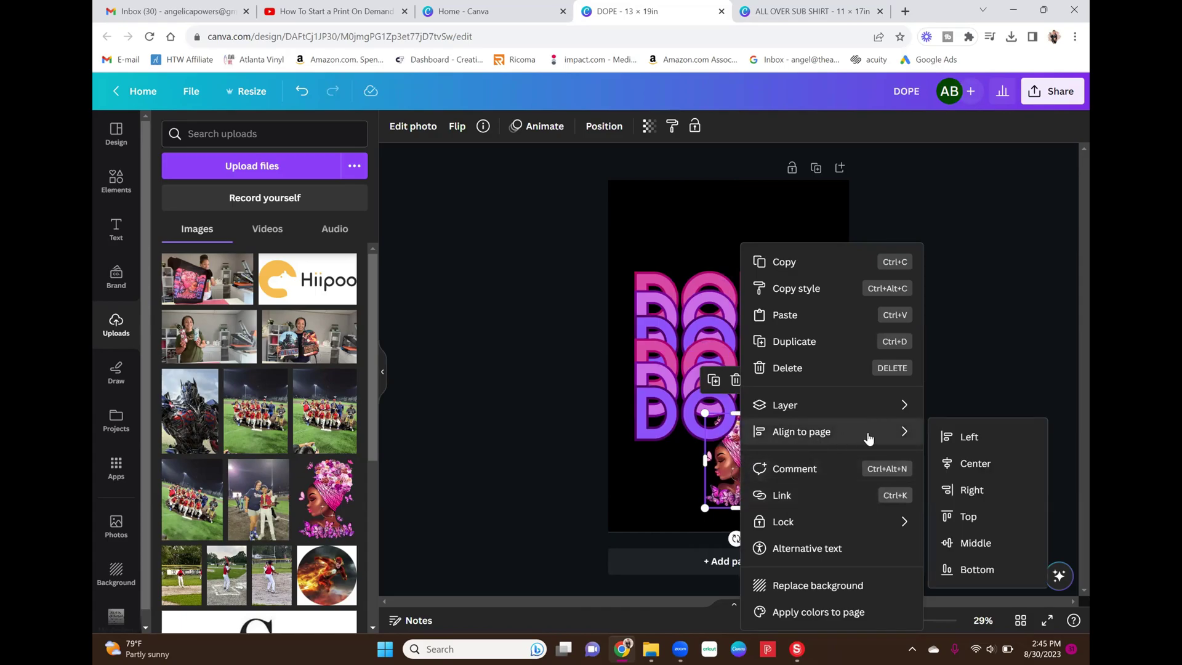
mouse_move(844, 409)
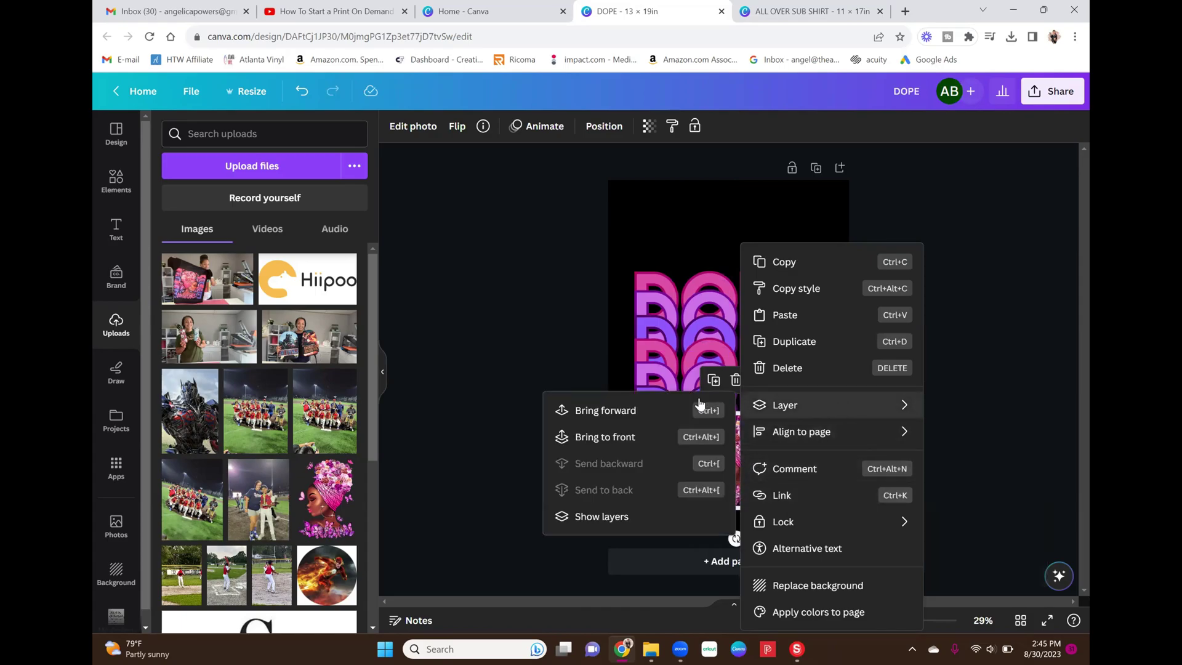
click(623, 435)
Place the woman's picture over the DOPE stack, enlarge it to about the lettering's full height and center it on the page.
drag(743, 472, 682, 332)
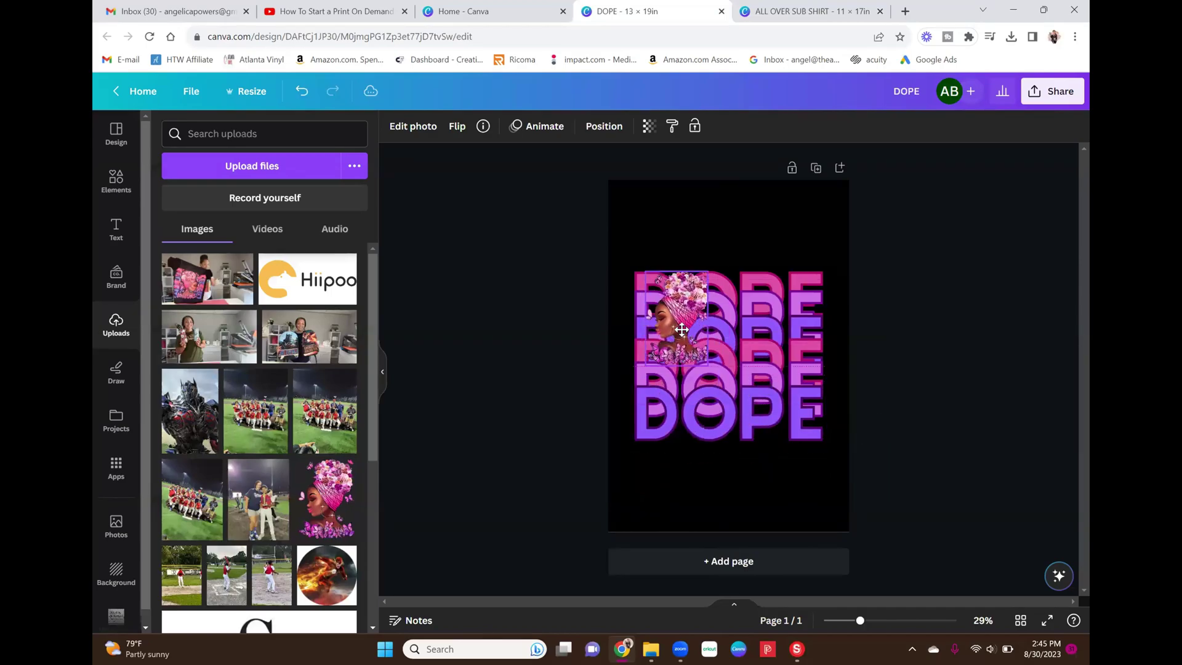
drag(708, 373, 803, 422)
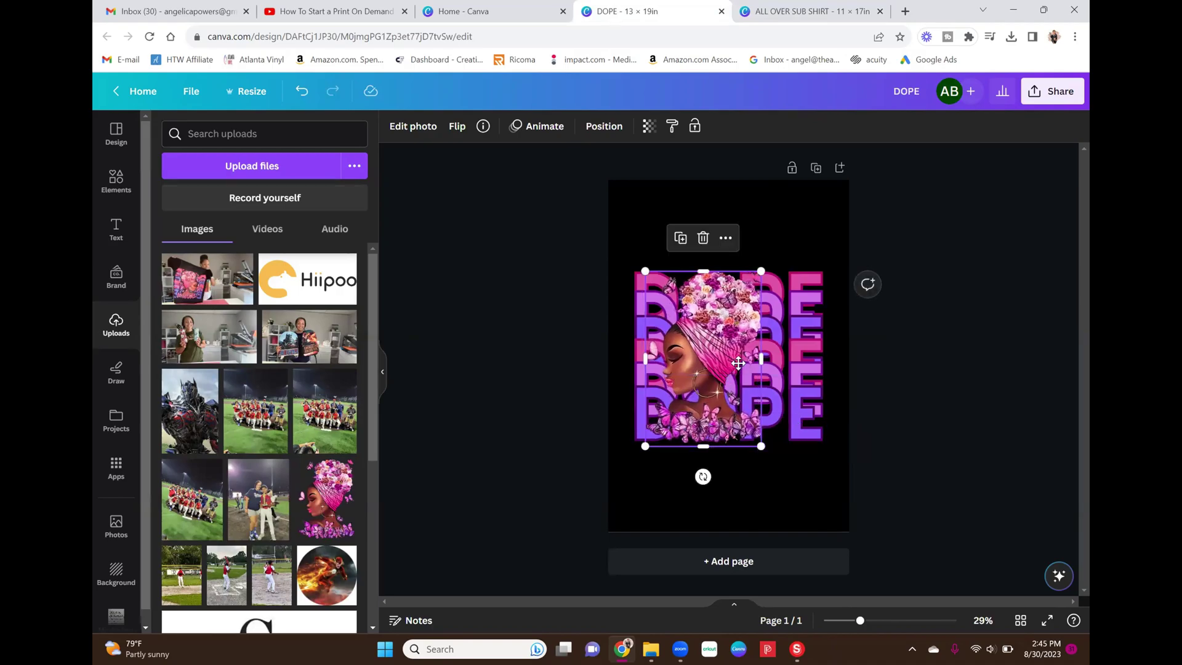
drag(730, 367, 753, 363)
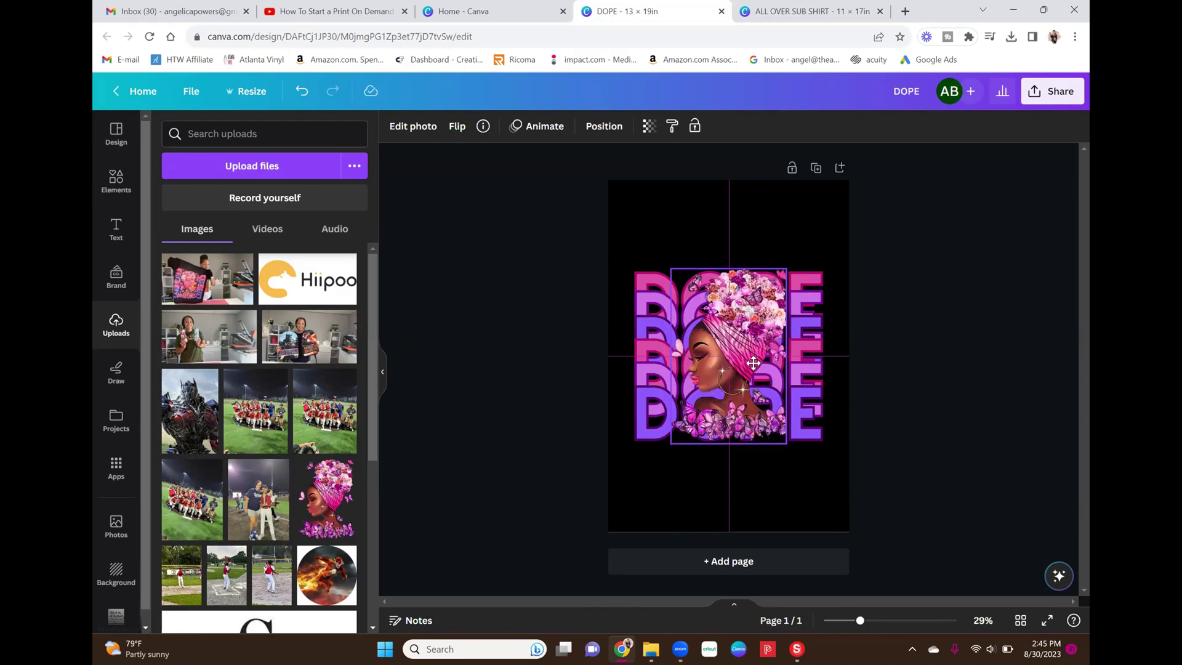
drag(754, 363, 756, 362)
click(957, 428)
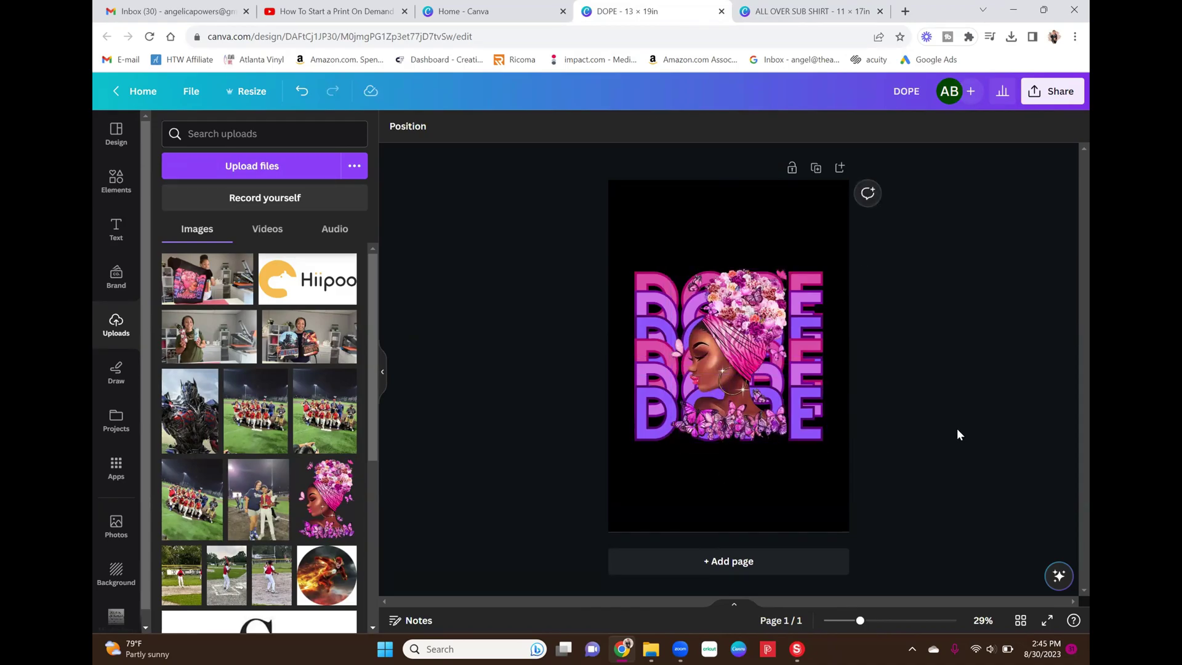
Apply the Outline shadow effect to the woman's picture, comparing the look with and without it.
click(743, 352)
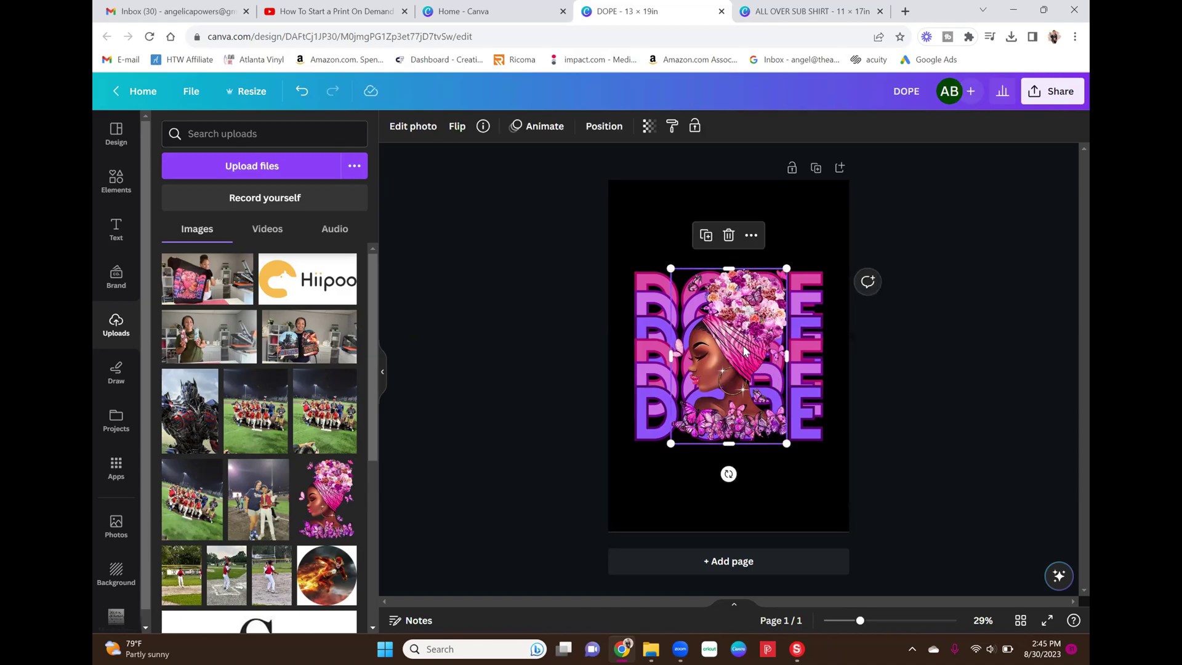
click(892, 417)
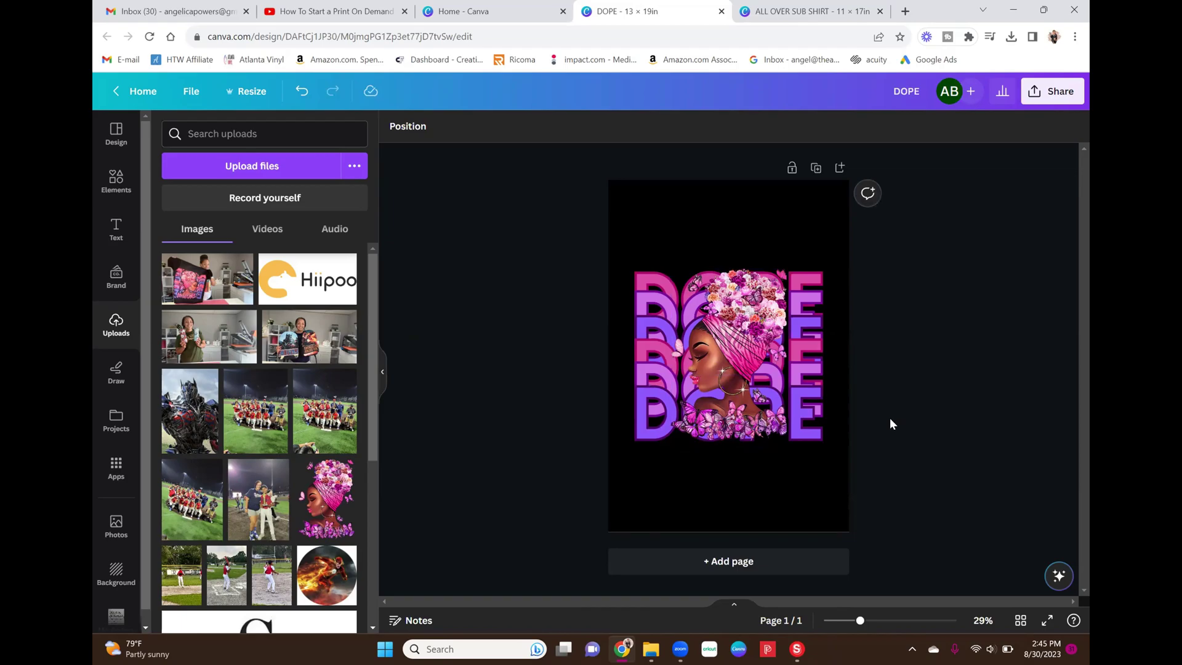
click(736, 346)
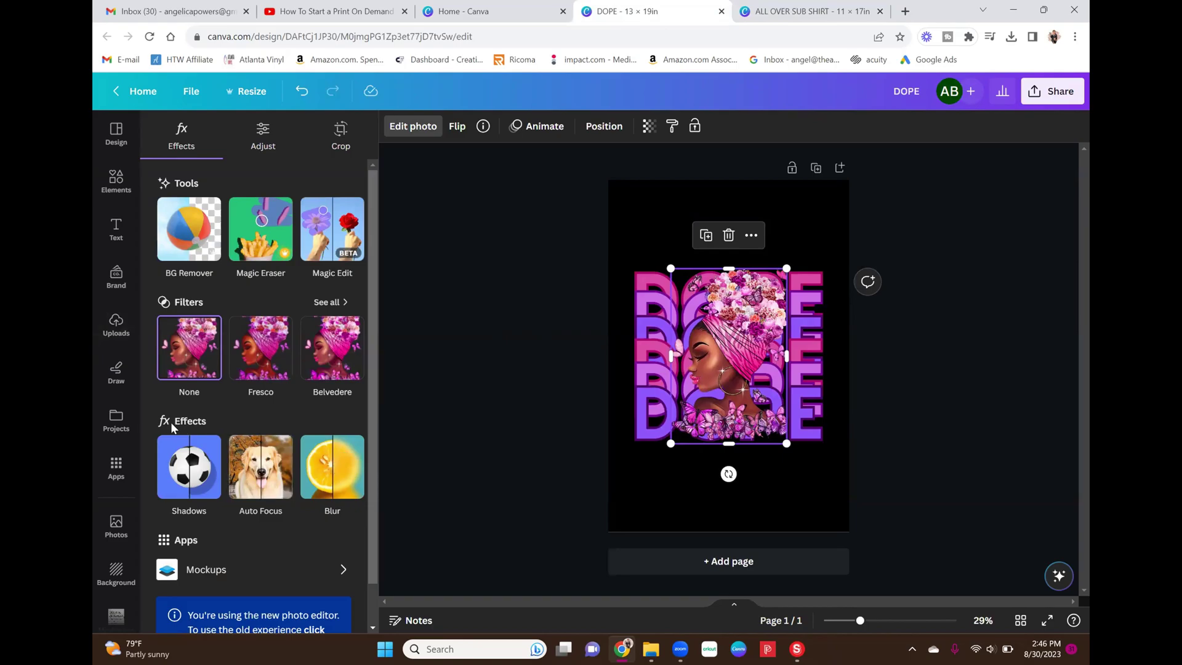
click(184, 463)
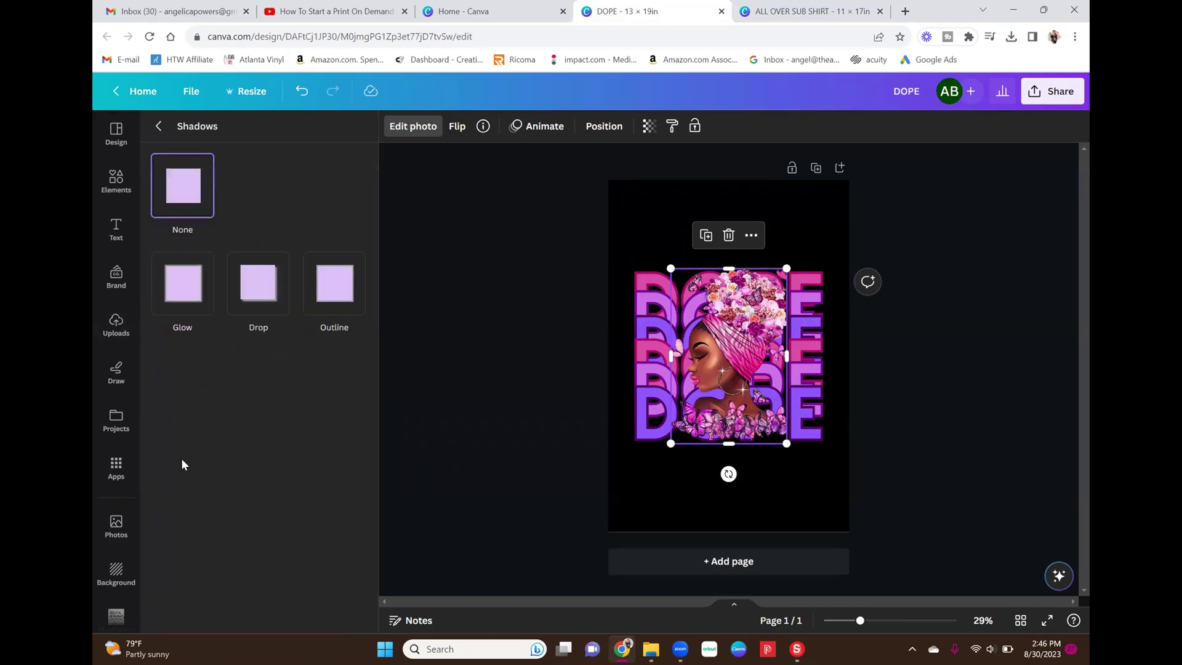
click(333, 291)
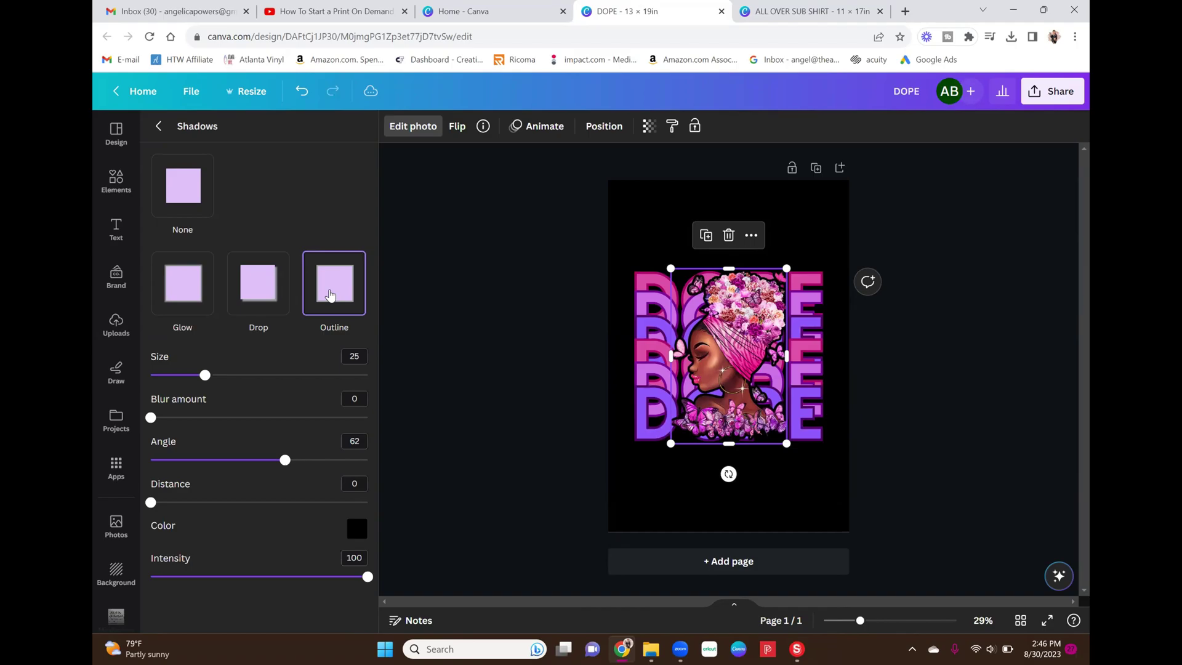
click(180, 194)
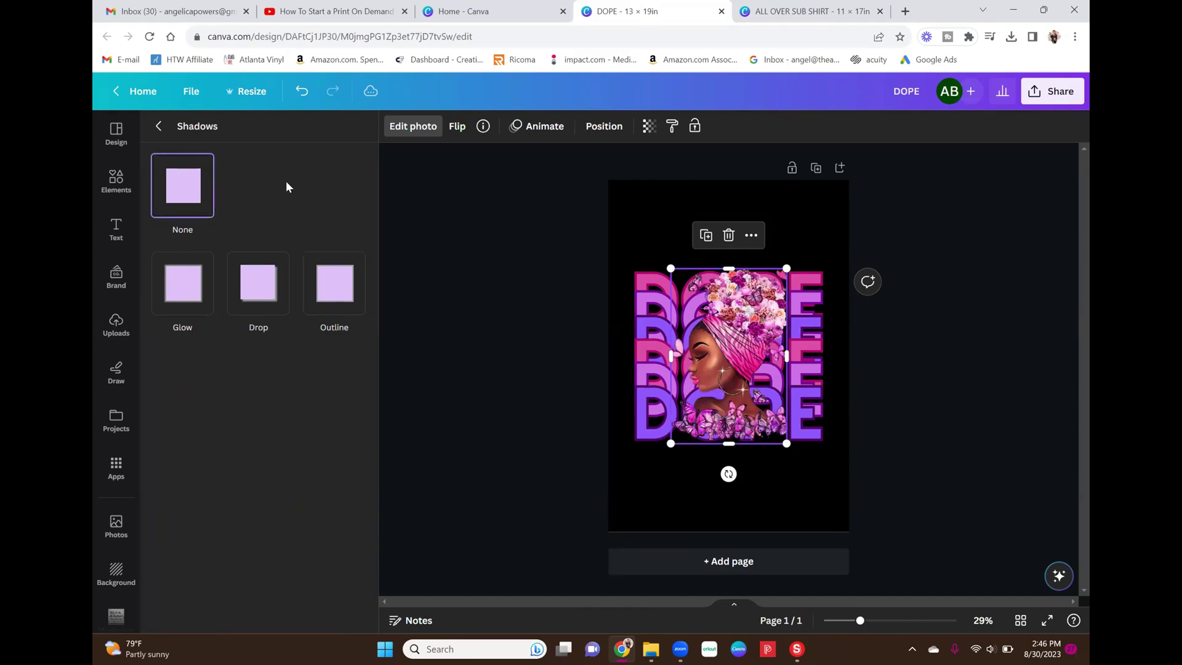
click(350, 291)
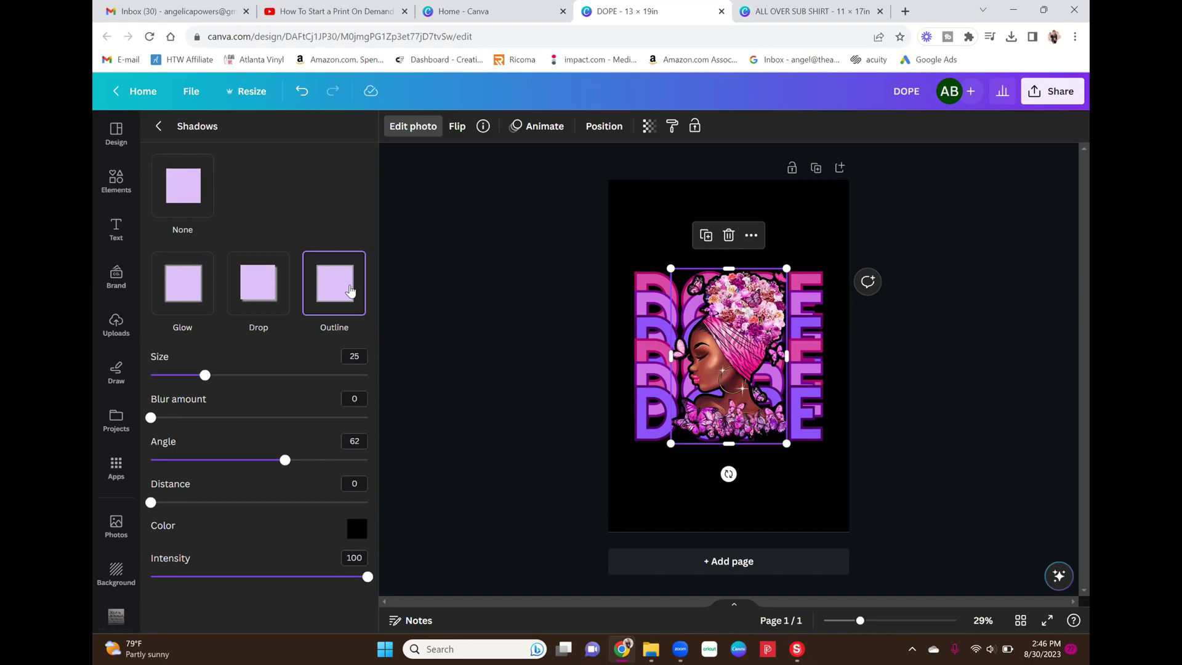
click(167, 182)
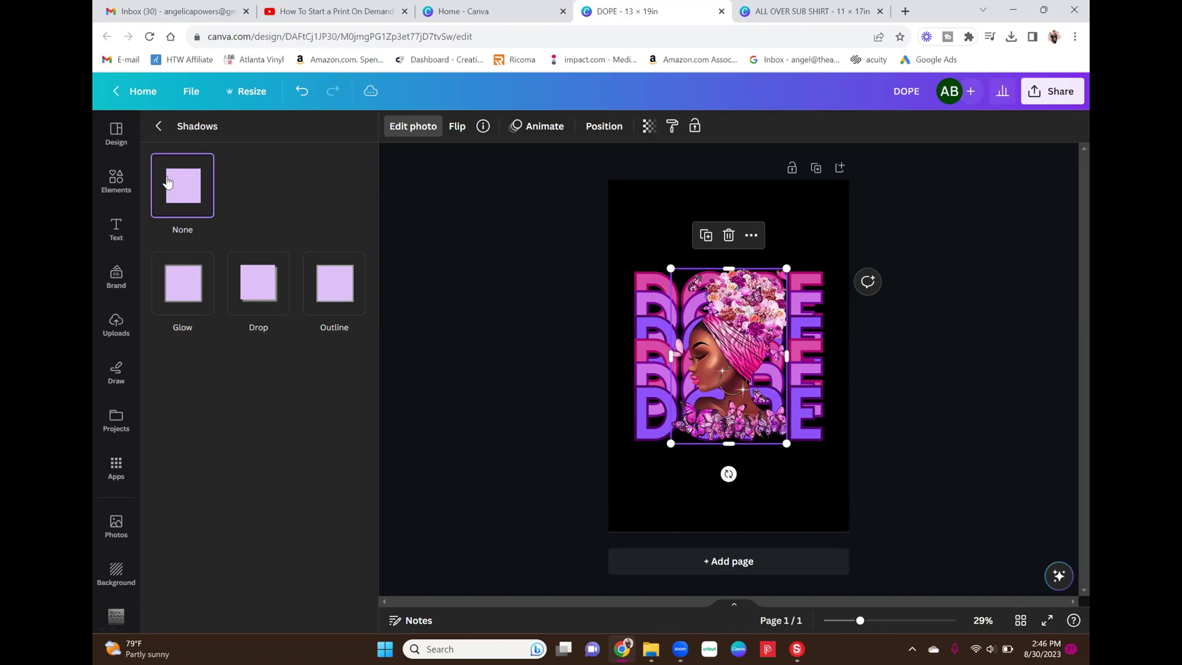
click(325, 289)
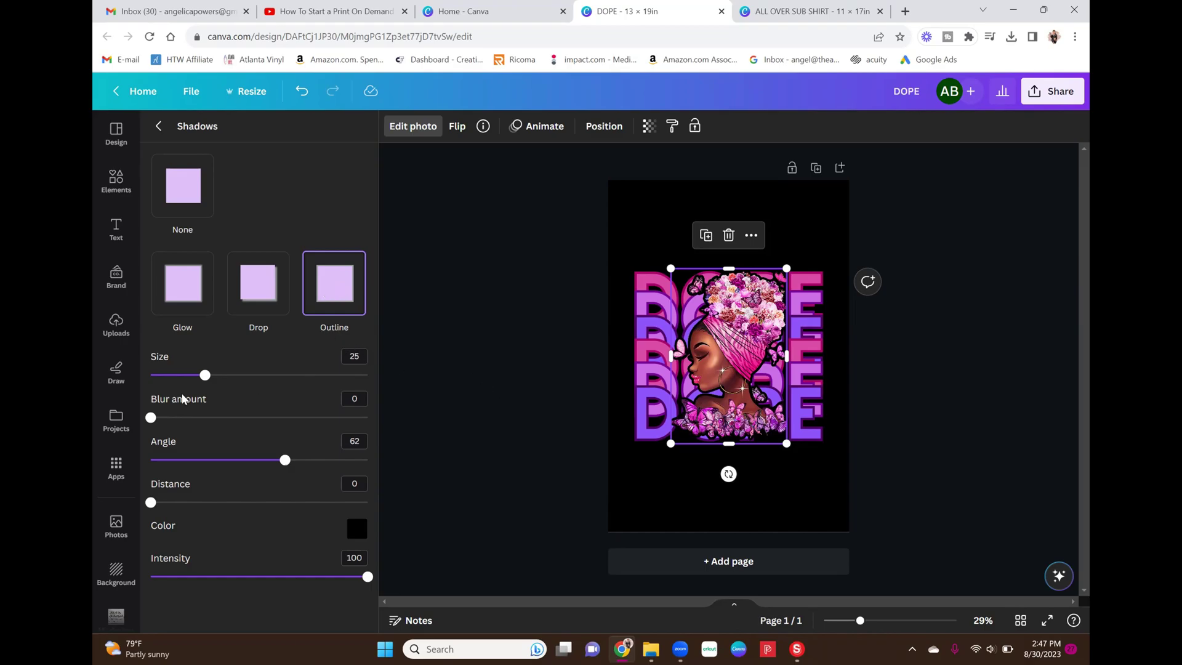
Set the picture outline's size to 15 with blur amount 0, and try a distance of 26 before resetting it to 0.
drag(224, 378, 184, 387)
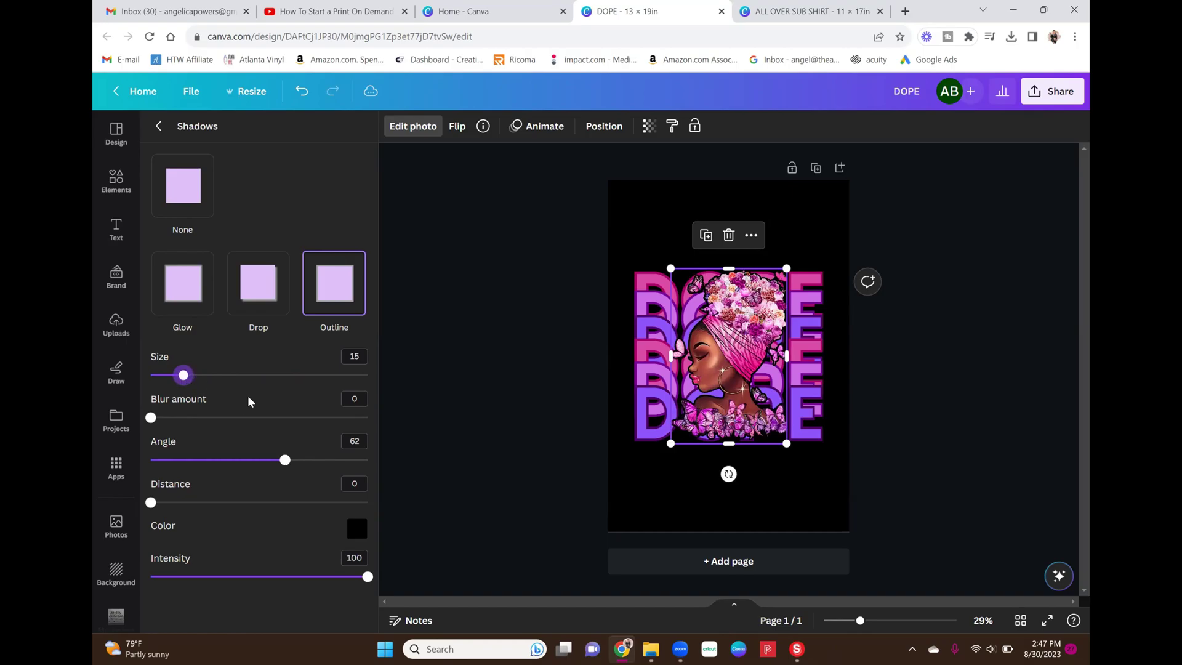
mouse_move(153, 424)
mouse_down()
mouse_move(309, 419)
mouse_move(138, 424)
mouse_up()
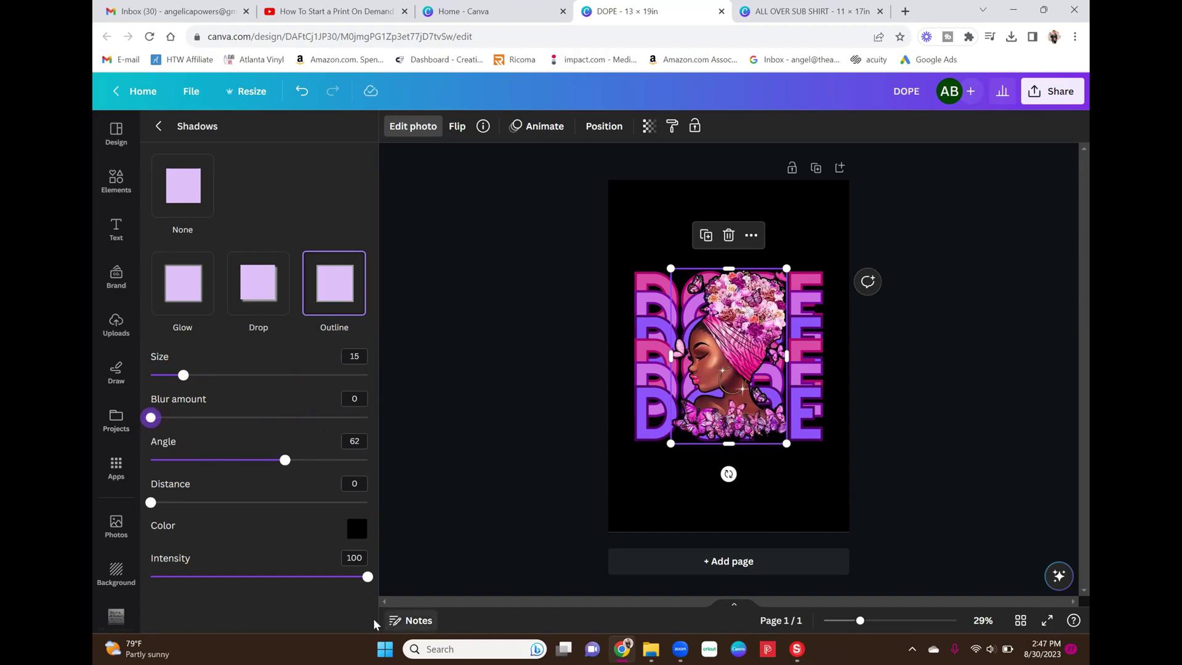
drag(151, 504, 208, 517)
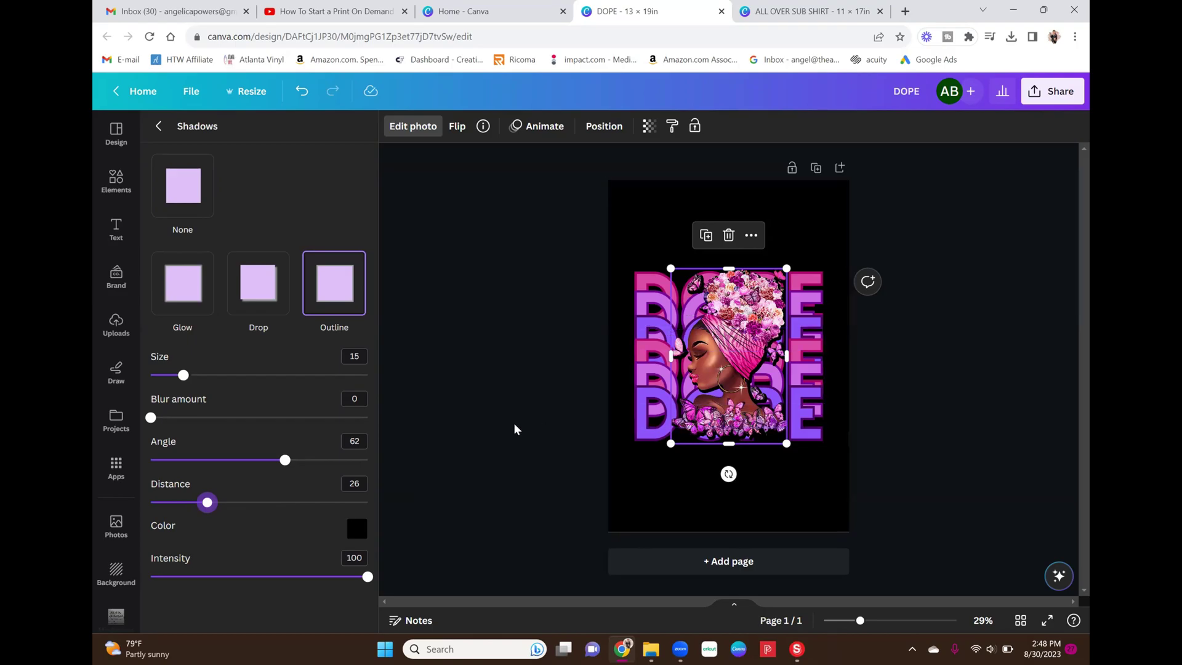
drag(207, 503, 97, 530)
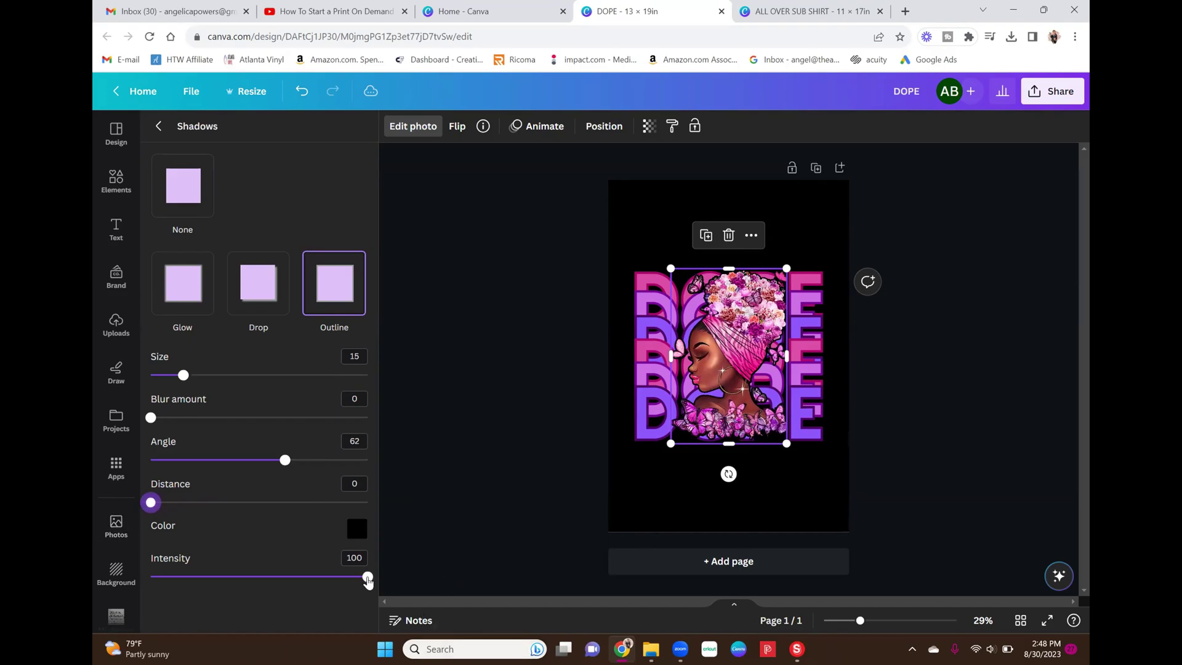
Set the picture outline's intensity to 100 and its size to 20.
drag(368, 582, 393, 575)
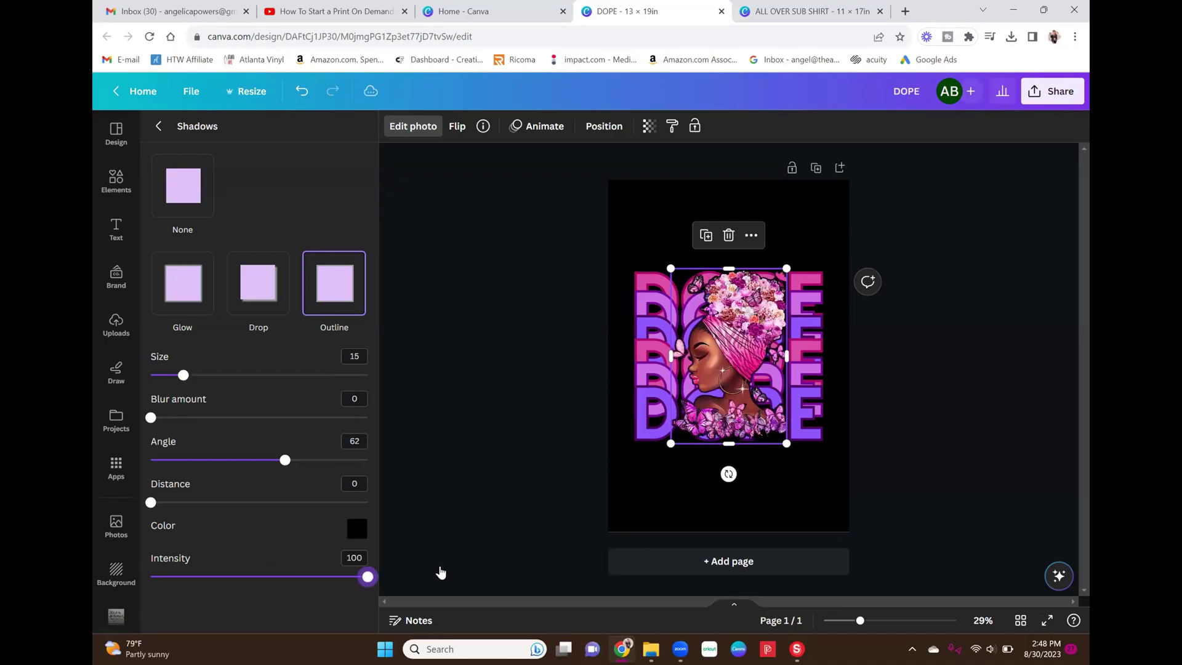
click(184, 375)
drag(184, 376, 194, 383)
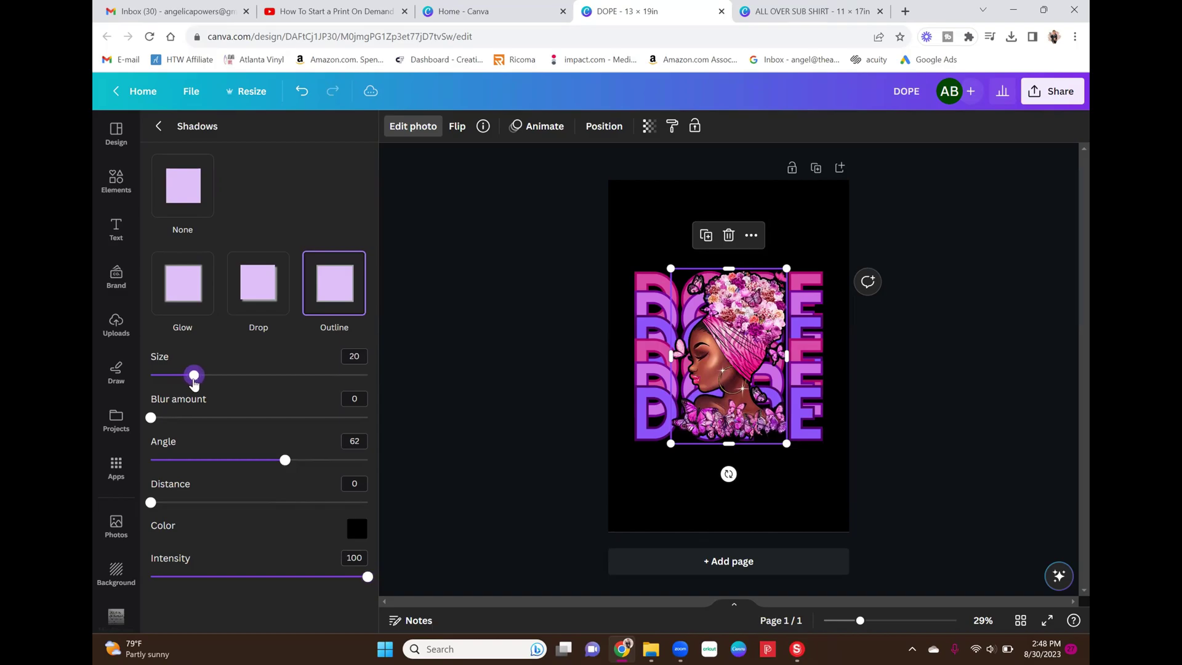
Compare the Glow and Drop shadows on the woman's picture, then reapply Outline with size 25, blur amount 0 and intensity 100.
click(187, 296)
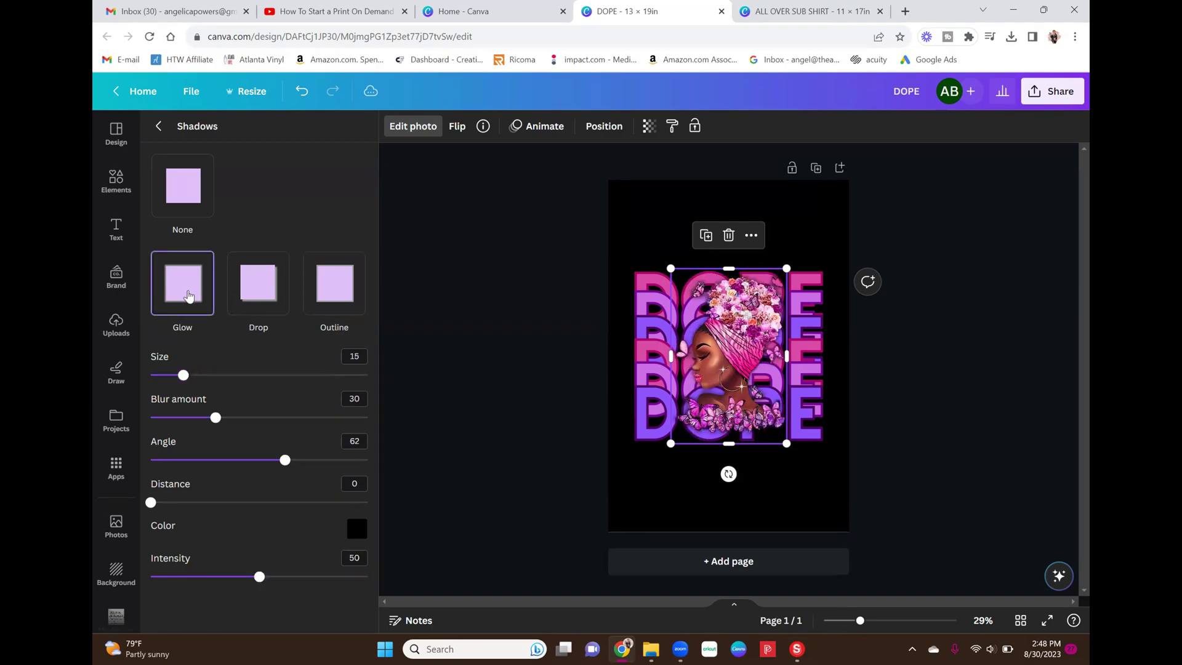
click(261, 288)
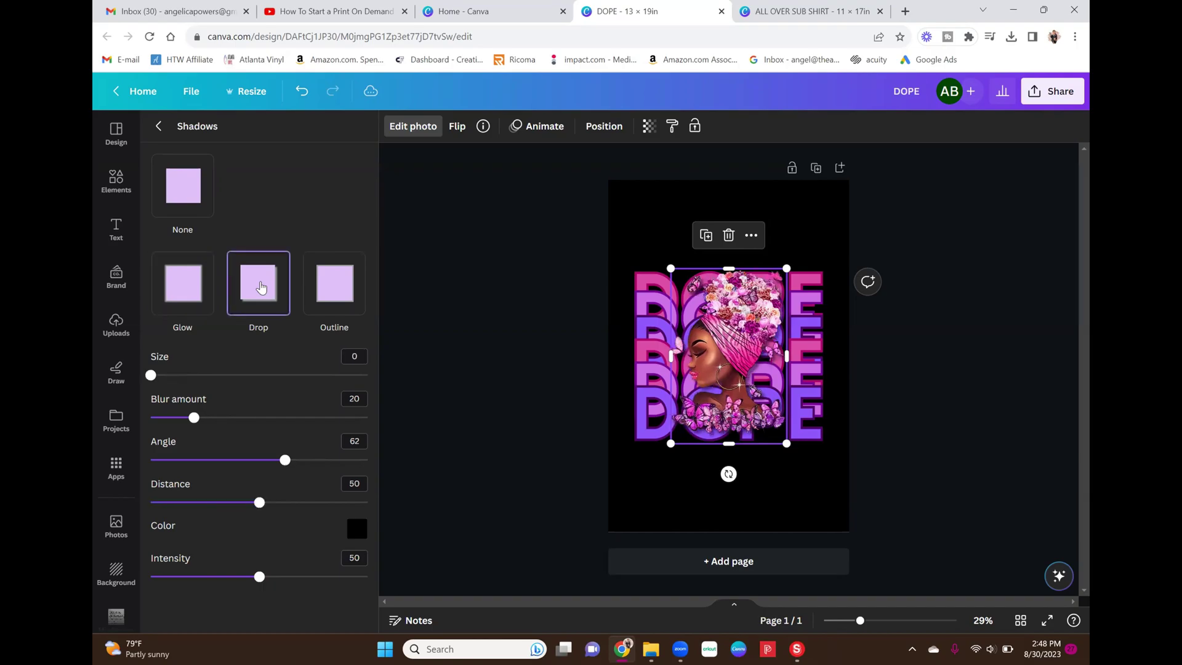
click(331, 279)
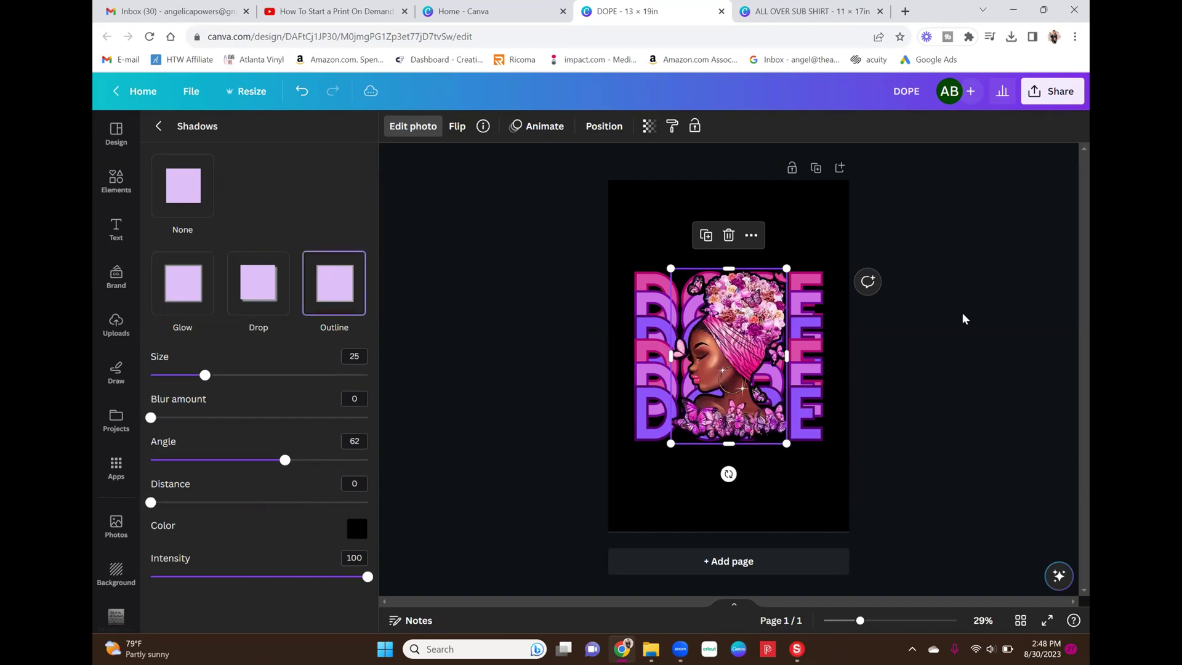
key(Escape)
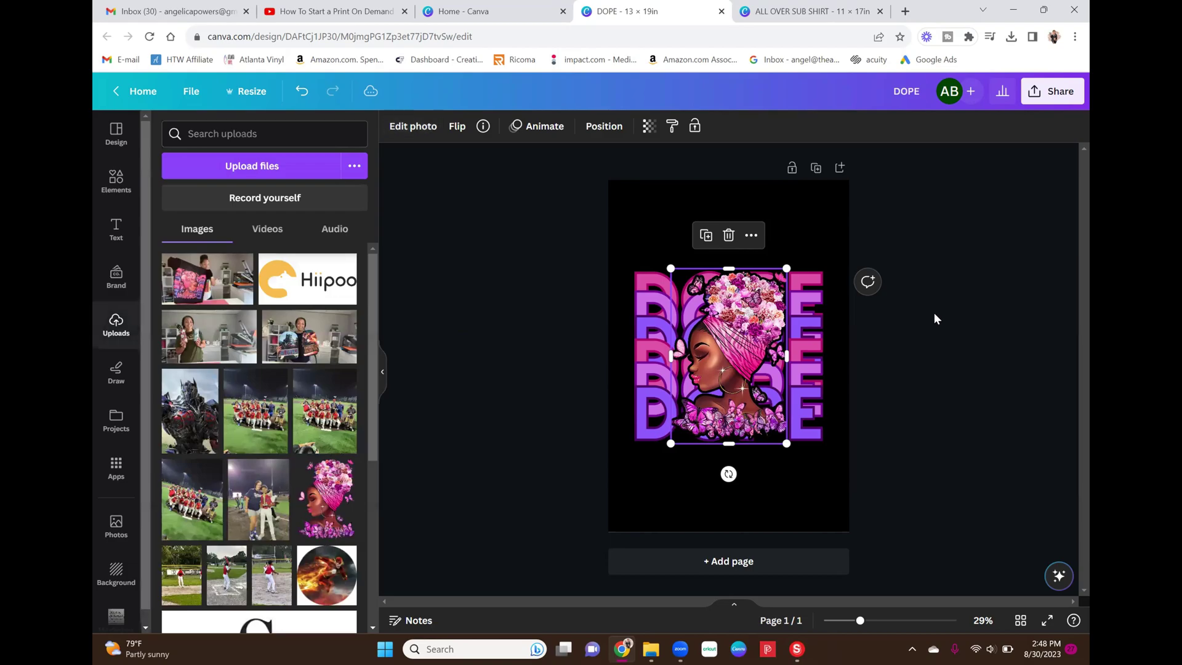
key(Escape)
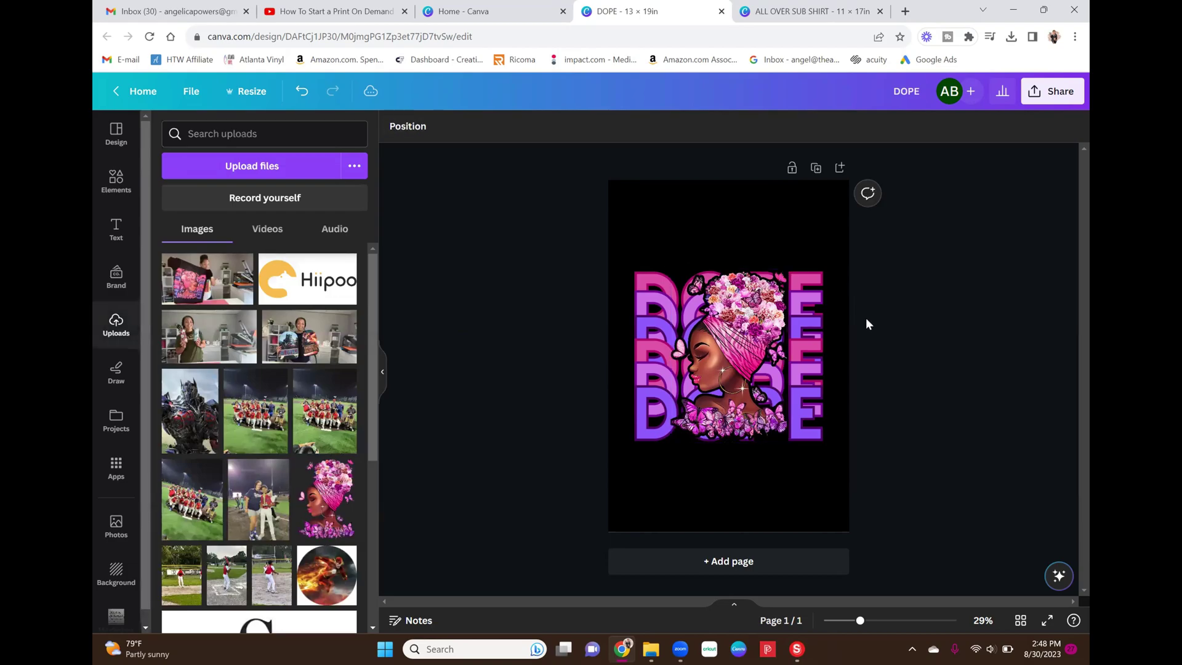
Enlarge the woman's picture slightly and reposition it over the DOPE stack.
click(382, 373)
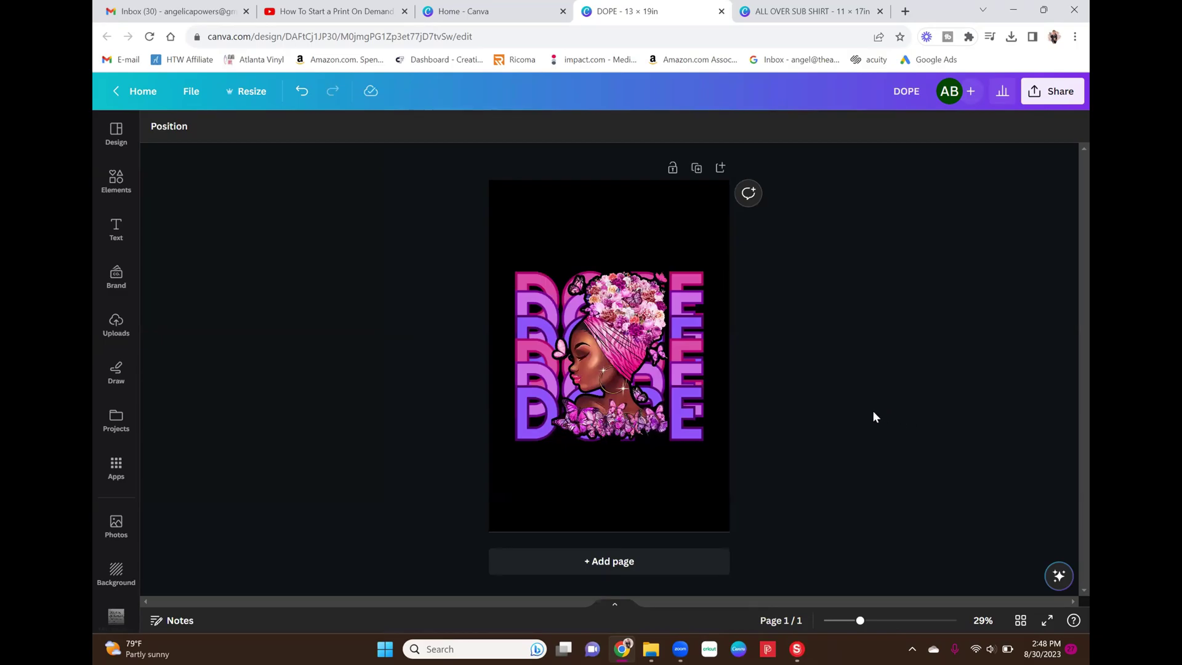
click(652, 326)
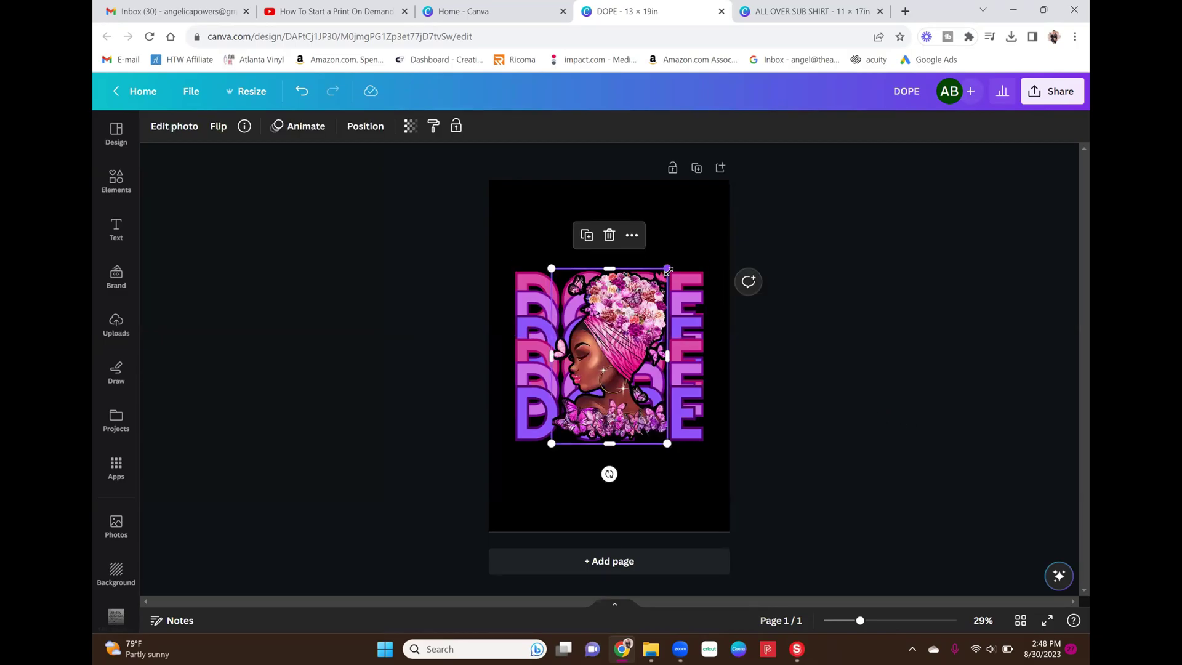
drag(668, 269, 673, 269)
drag(673, 267, 671, 266)
drag(651, 338, 651, 334)
click(809, 390)
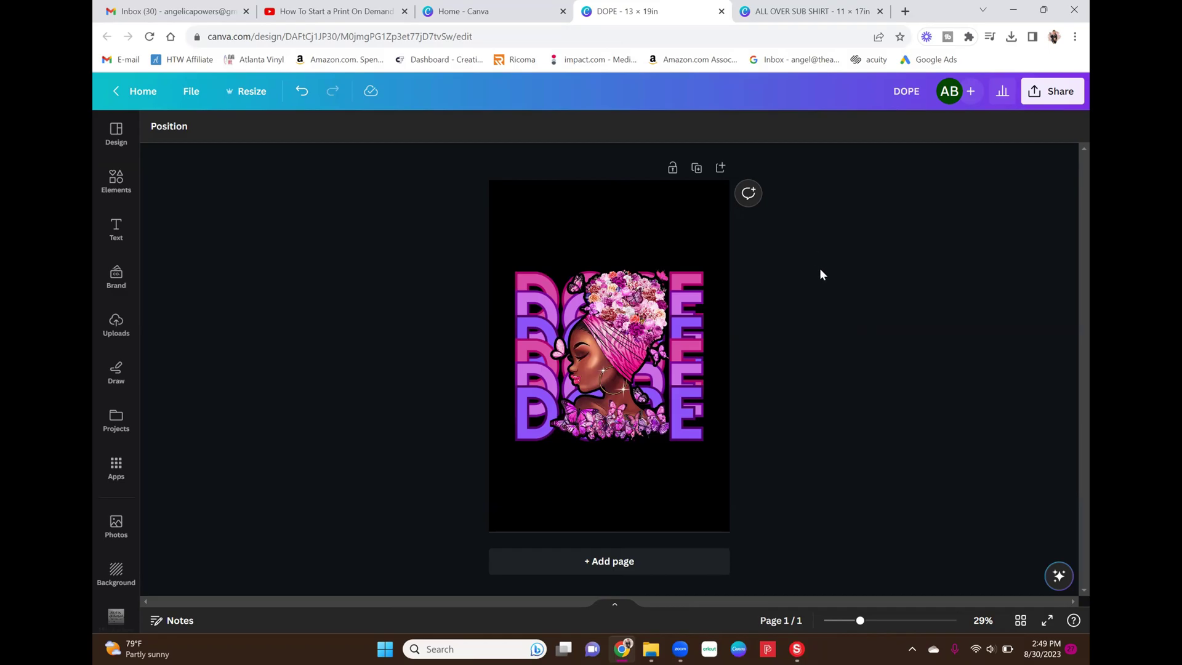
Add the black T-shirt image from the recently used elements to the page.
click(123, 191)
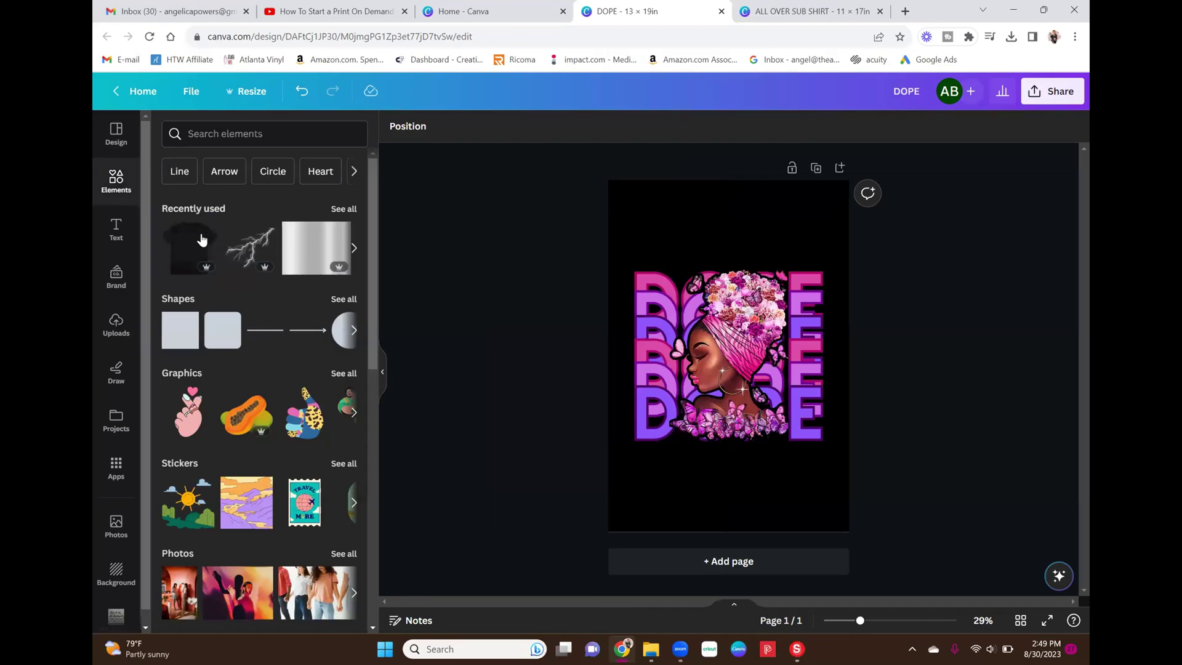
click(186, 252)
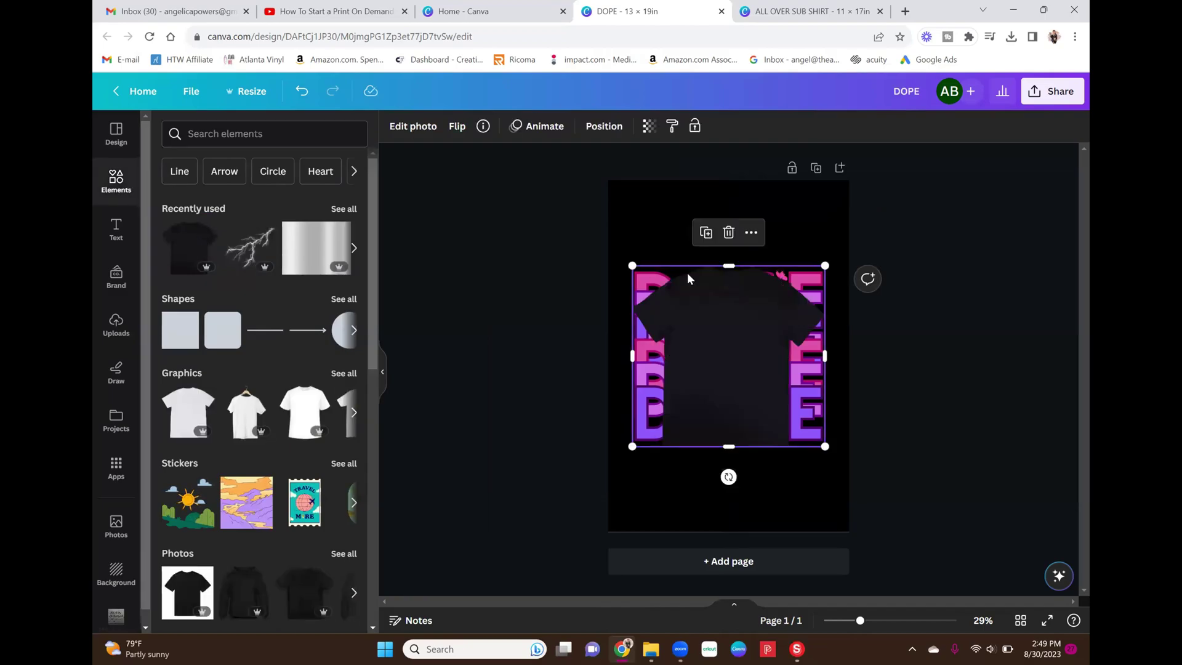
click(951, 304)
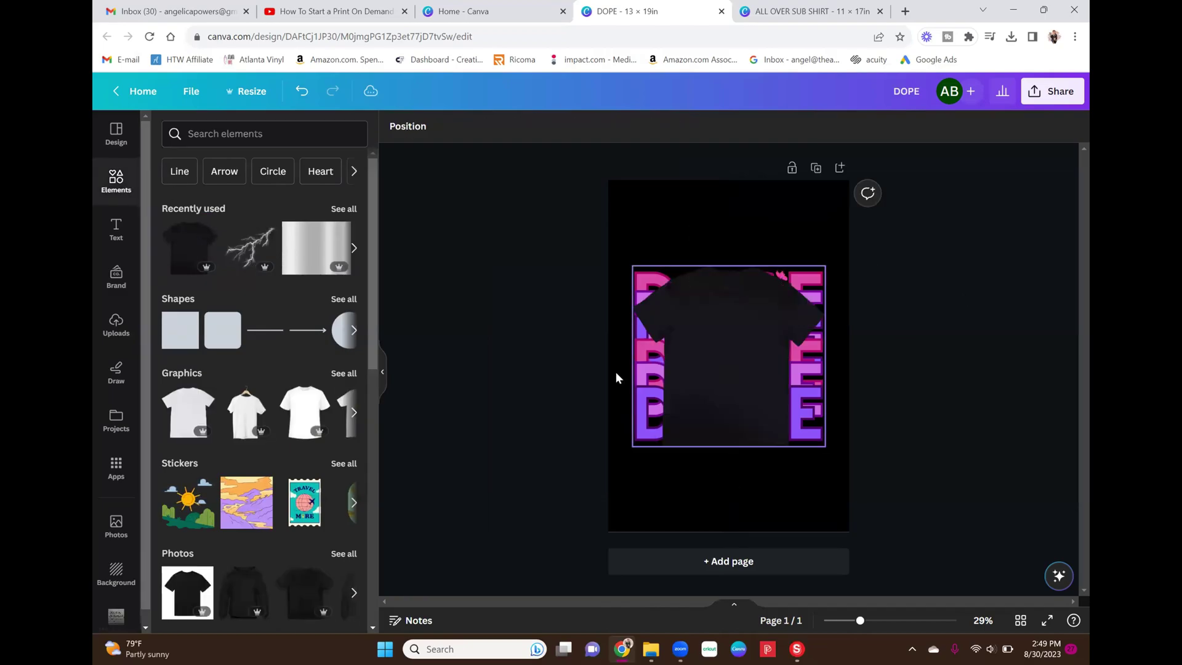
click(383, 373)
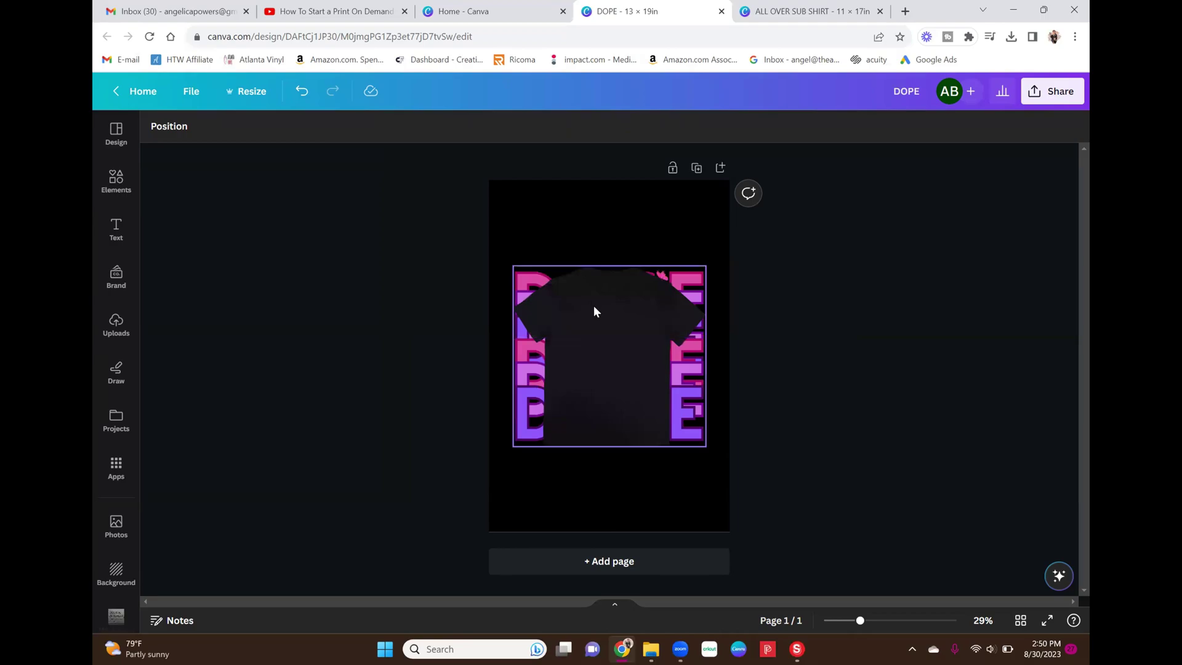
Enlarge the T-shirt image to about 17.98 × 16.87 in so that it spans the page's width, and center it roughly.
click(628, 367)
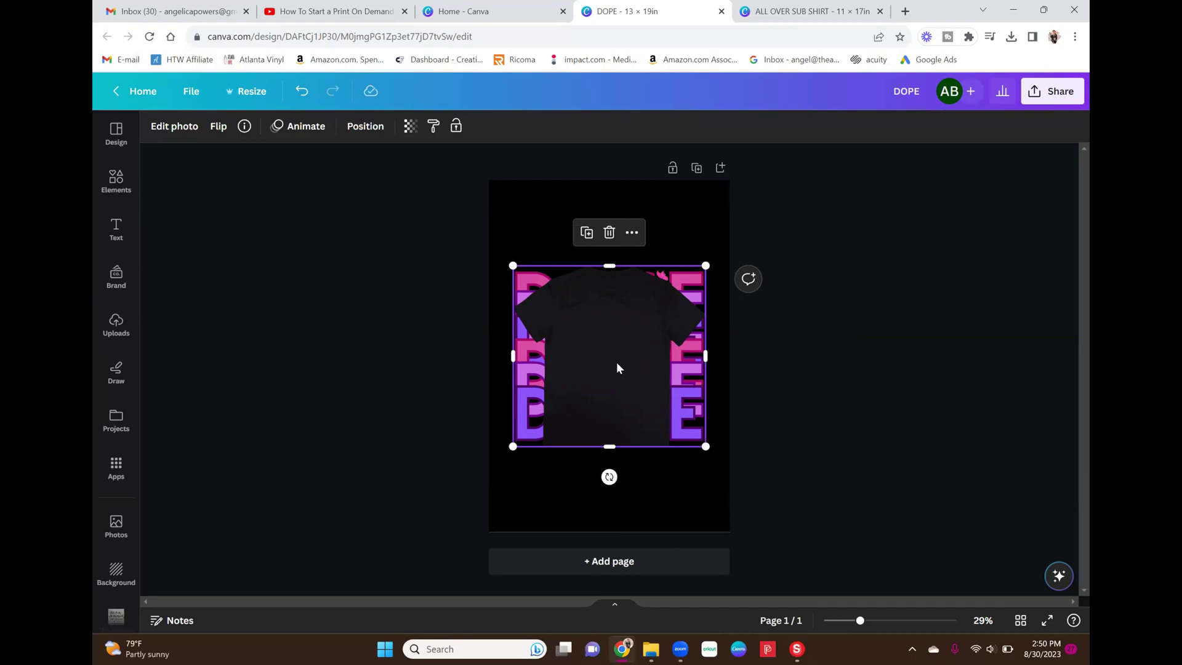
drag(617, 367, 773, 519)
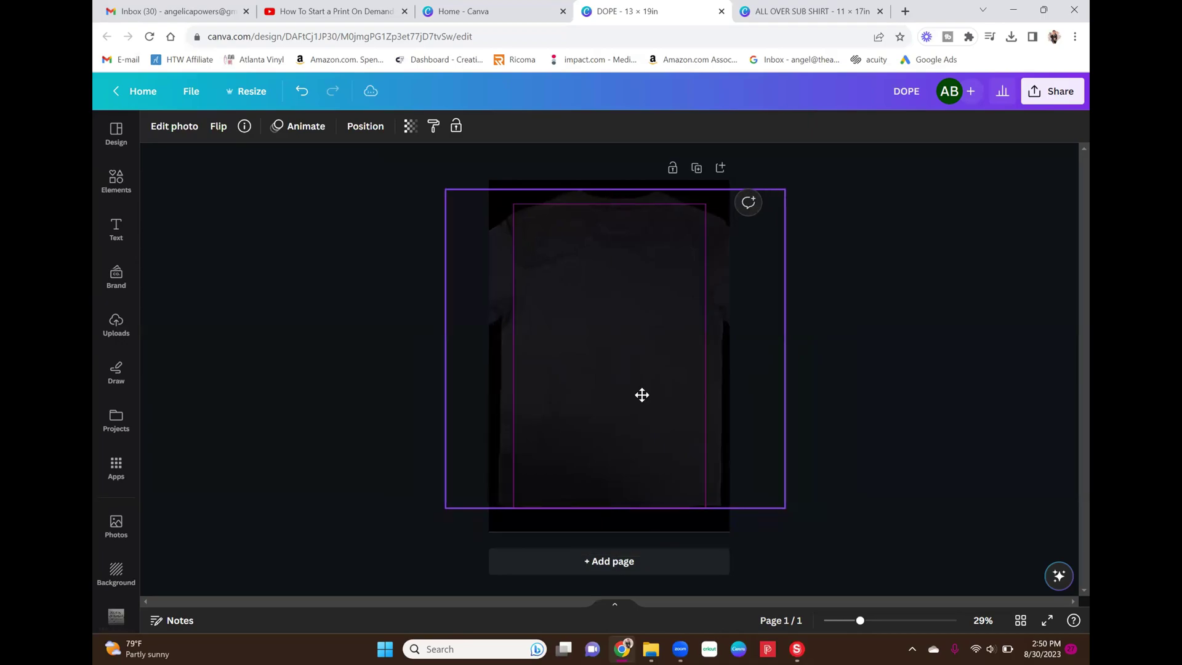
drag(641, 394, 638, 396)
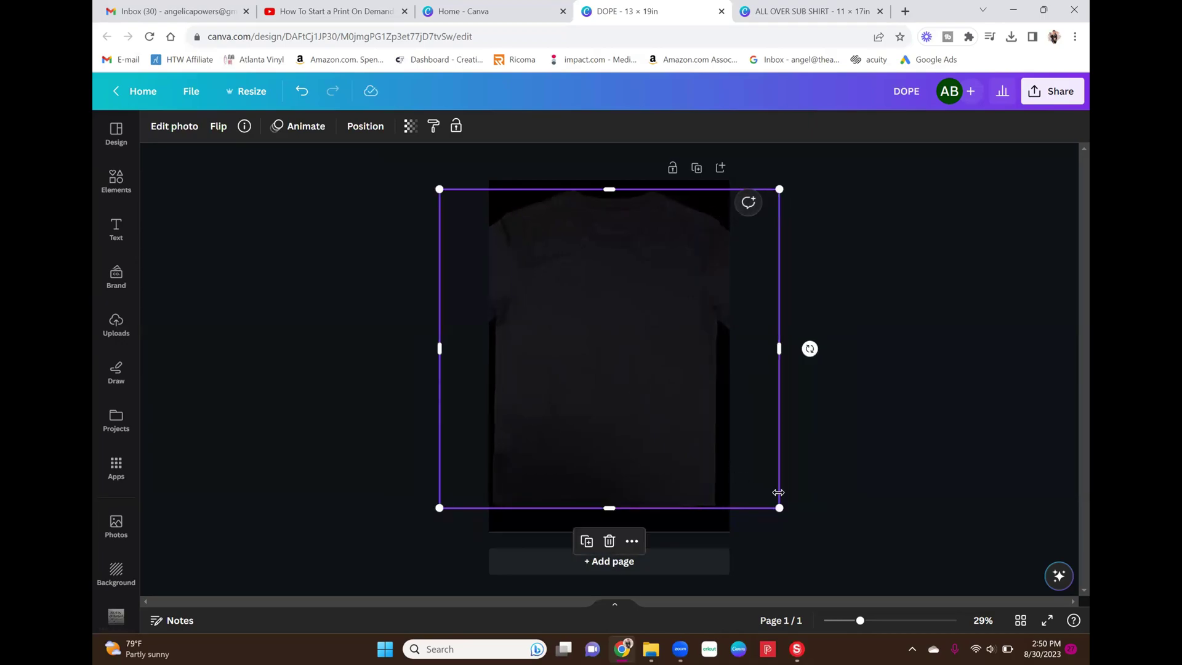
drag(440, 508, 446, 501)
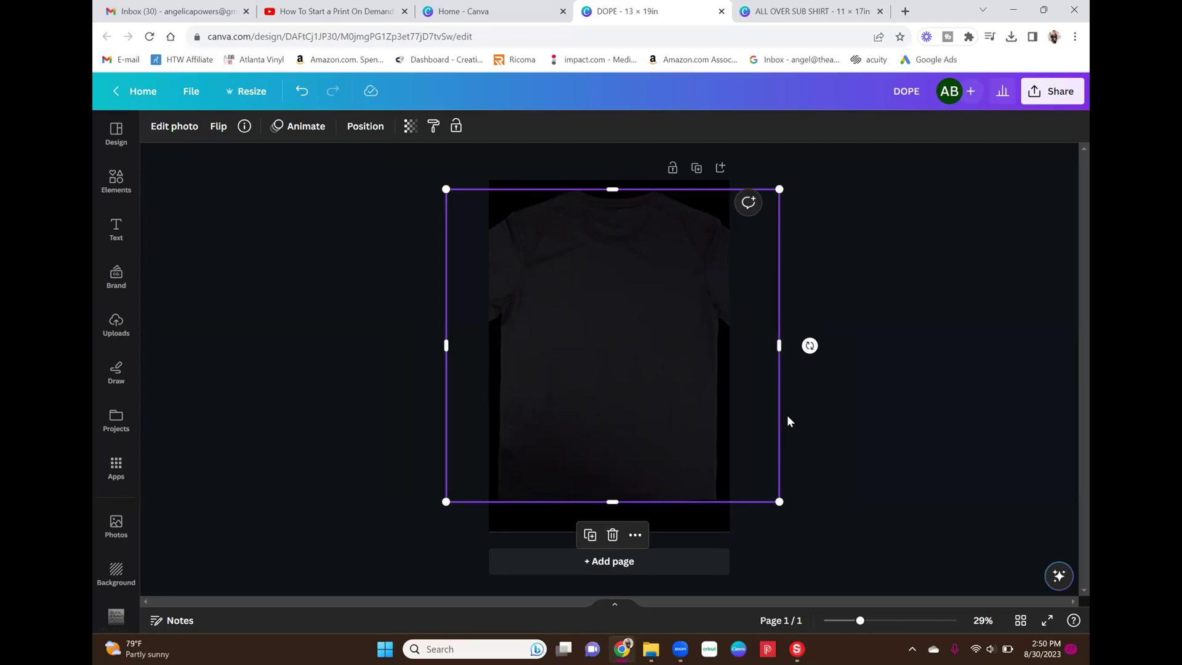
Send the T-shirt image to the back behind the artwork and lock it.
click(366, 128)
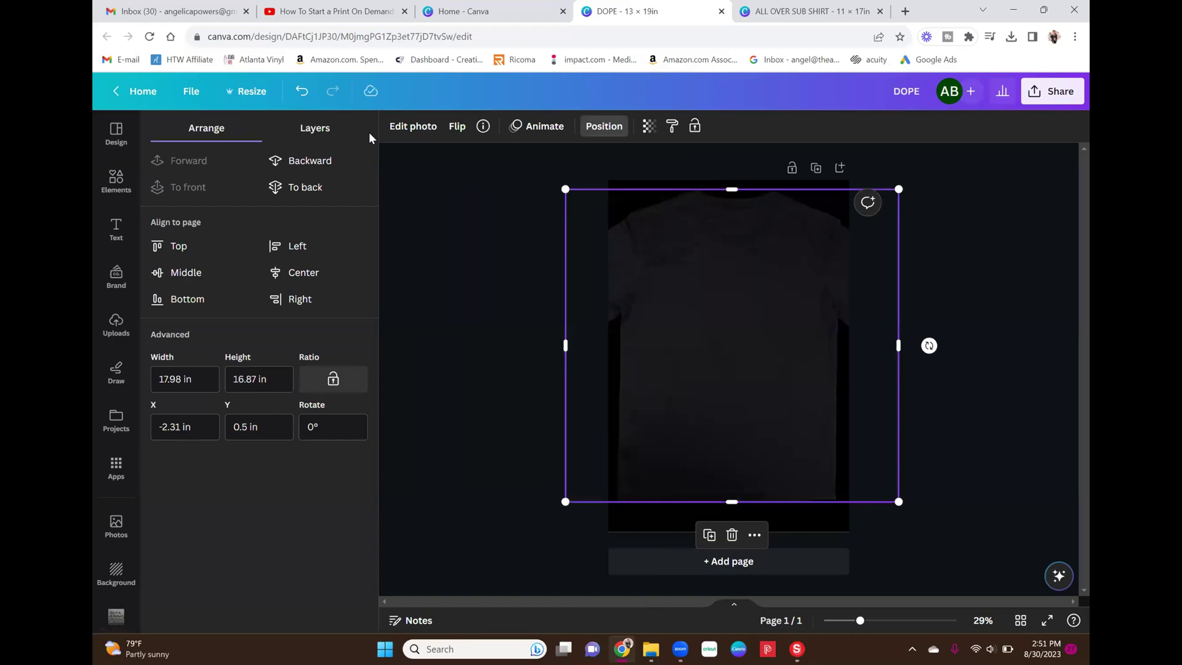
click(306, 188)
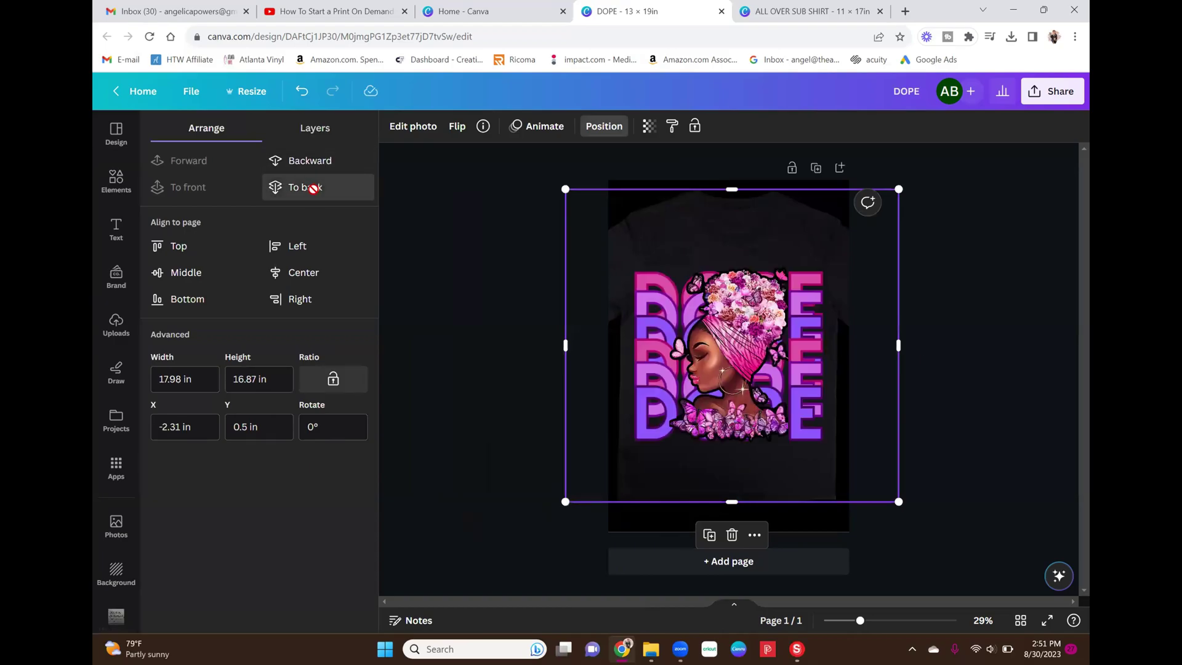
click(1047, 395)
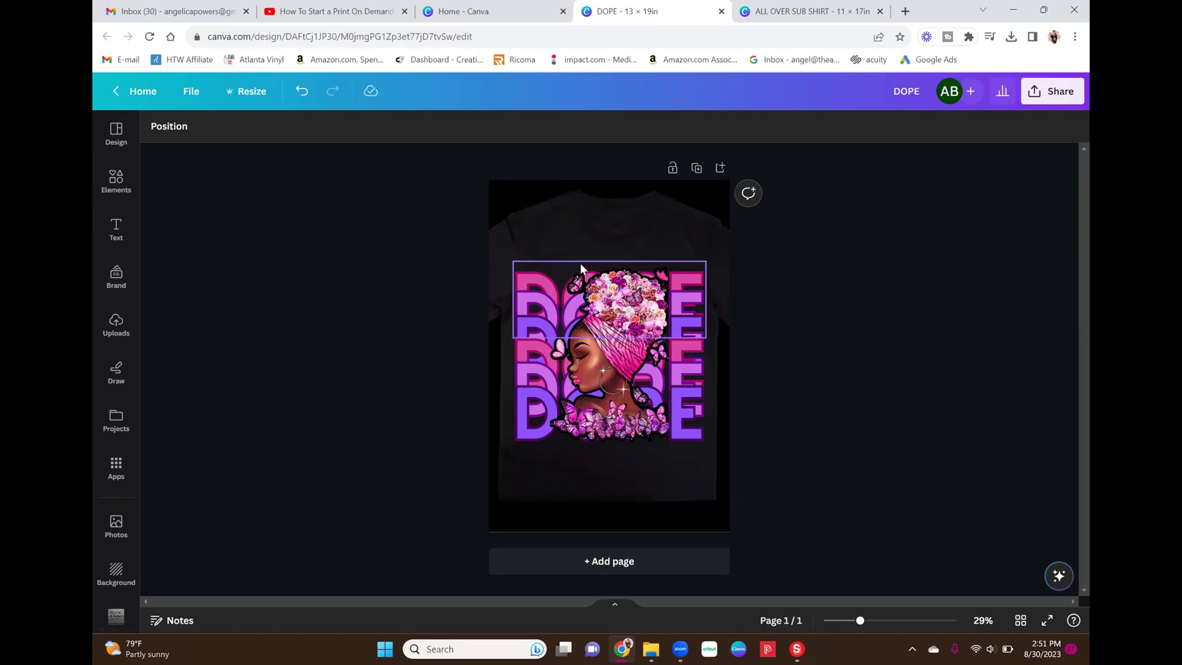
click(559, 223)
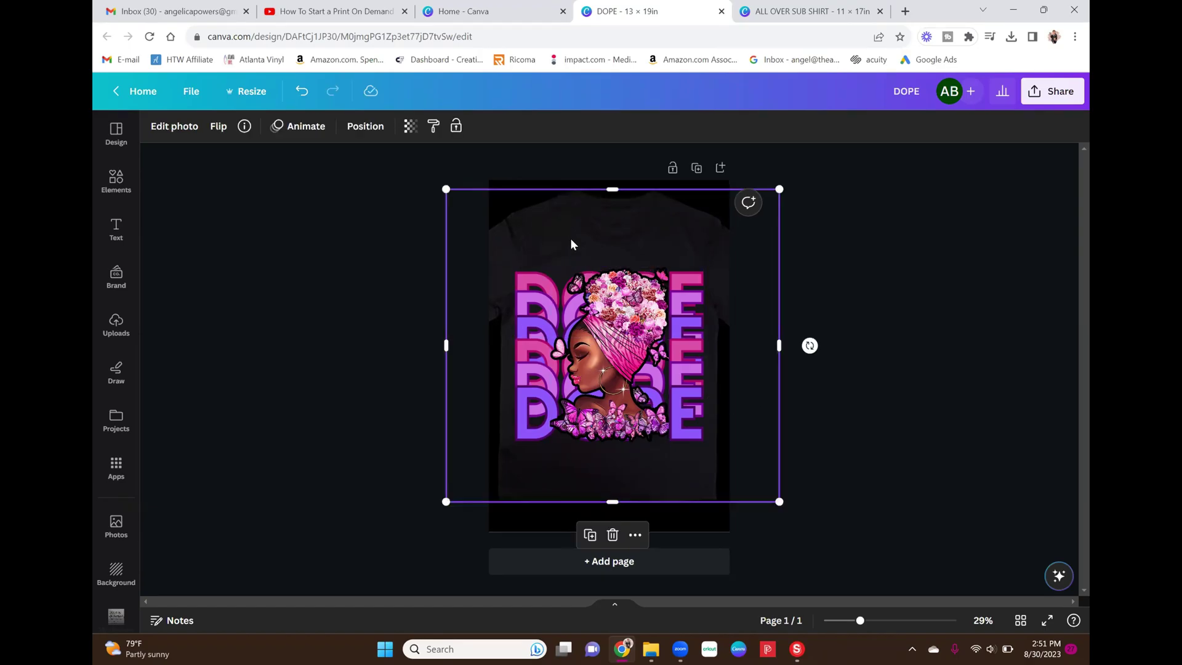
click(456, 126)
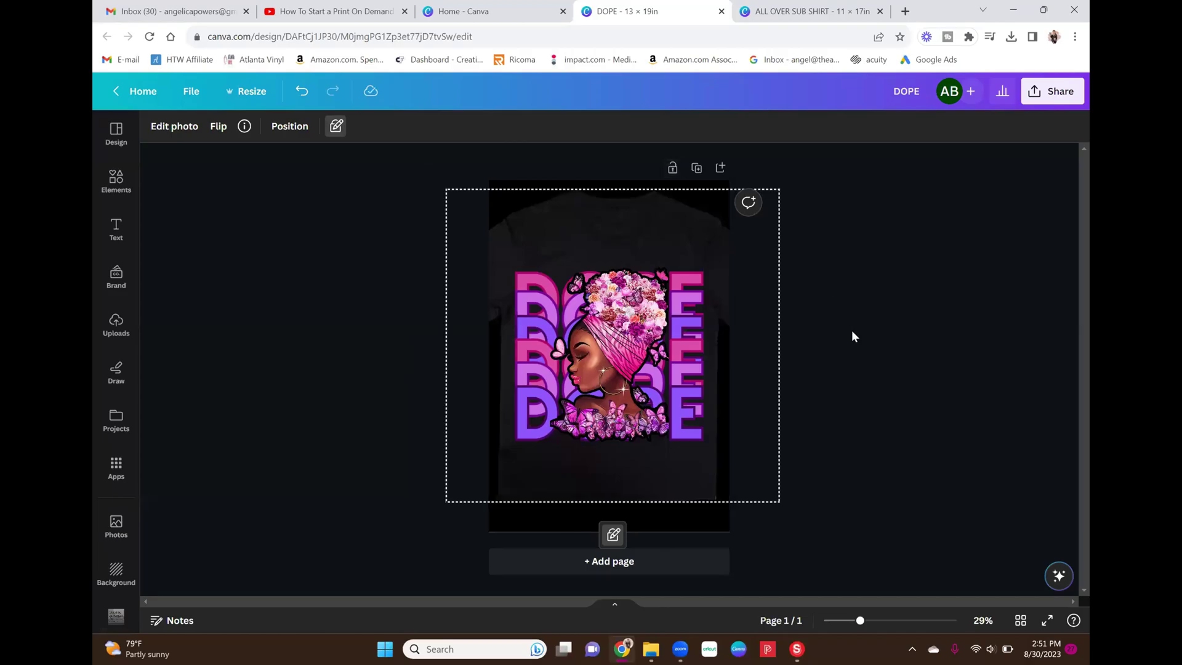
Select the DOPE lettering together with the woman's picture, scale them down to a font size of about 208, and place them mid-shirt.
drag(501, 249, 721, 465)
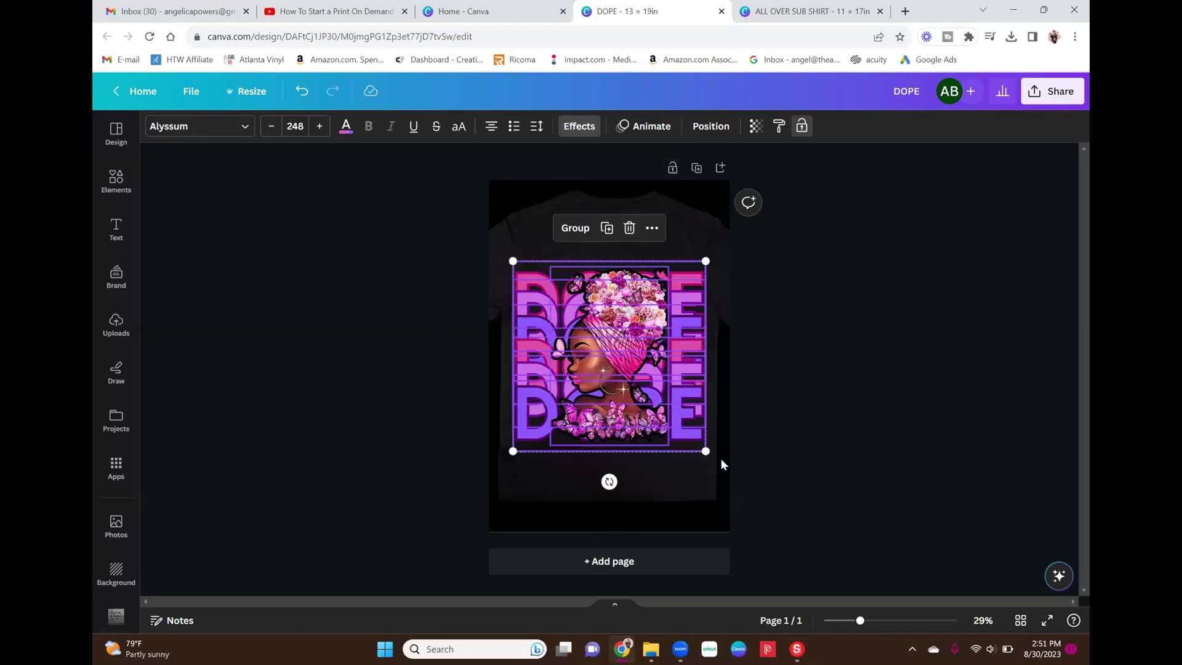
drag(617, 348, 615, 369)
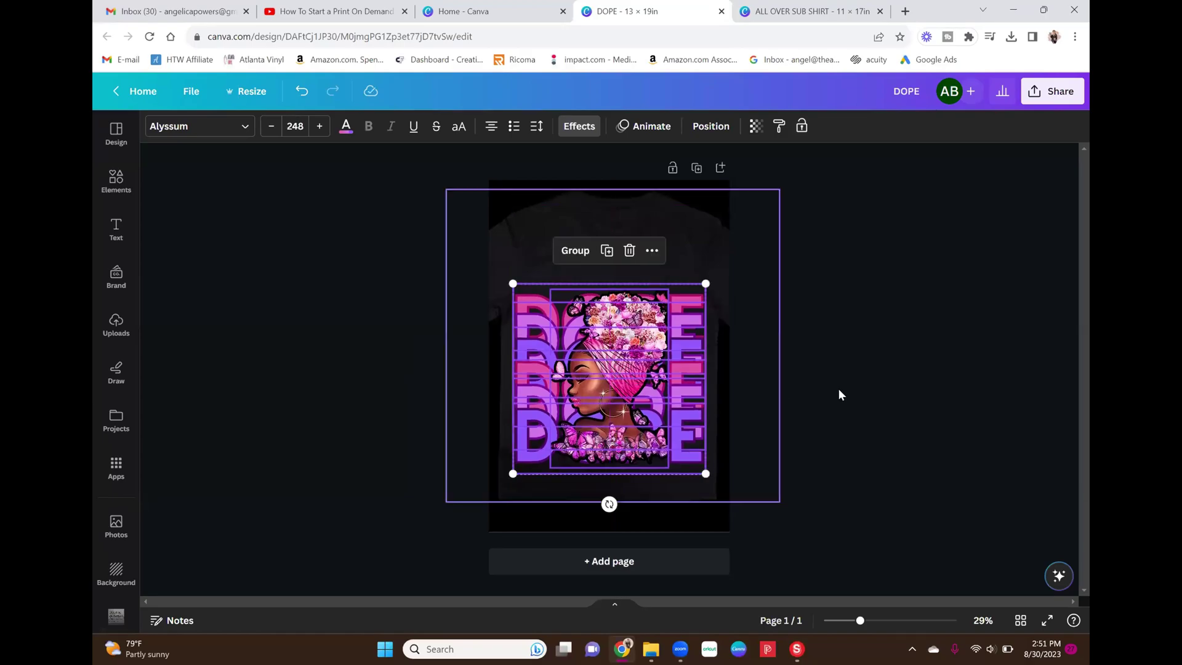
click(839, 388)
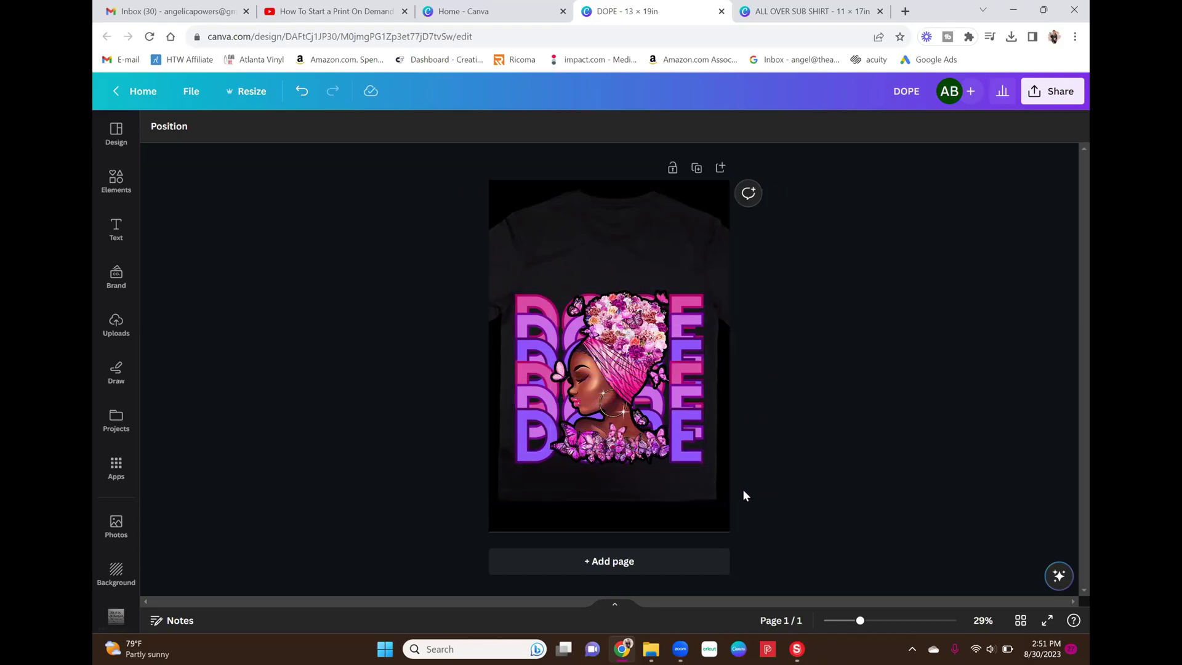
drag(645, 423, 684, 454)
drag(610, 398, 615, 365)
drag(532, 274, 541, 283)
mouse_move(621, 377)
mouse_down()
mouse_move(614, 361)
mouse_move(612, 414)
mouse_move(616, 367)
mouse_up()
click(806, 423)
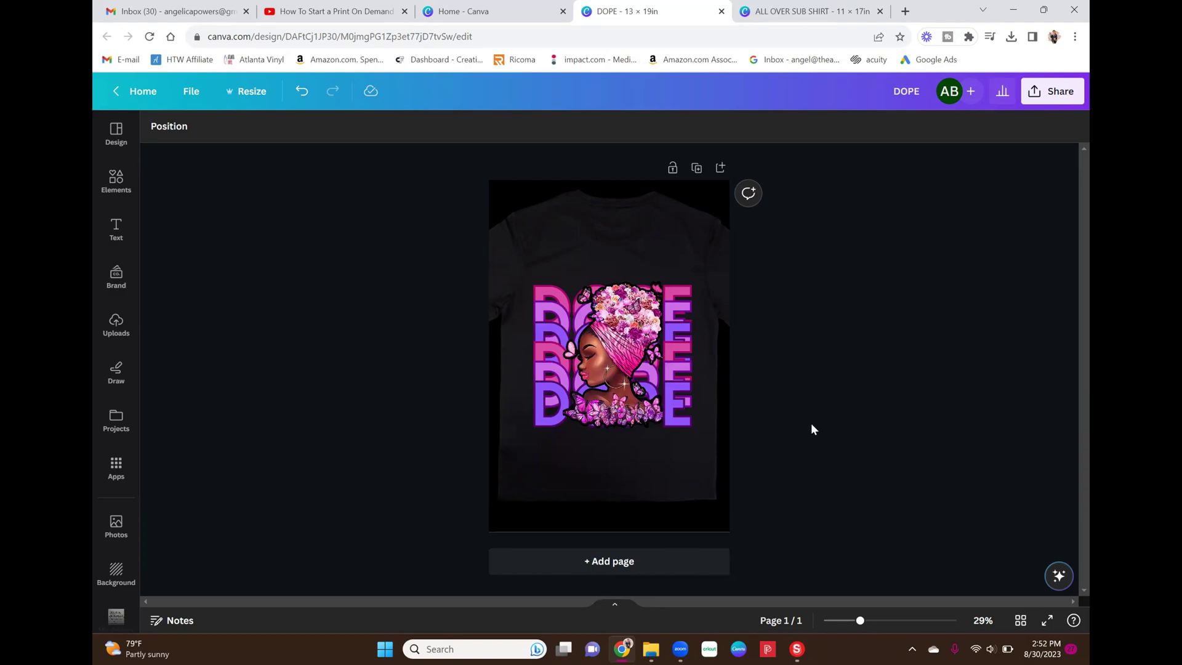
Unlock the T-shirt image and delete it from the page.
click(685, 486)
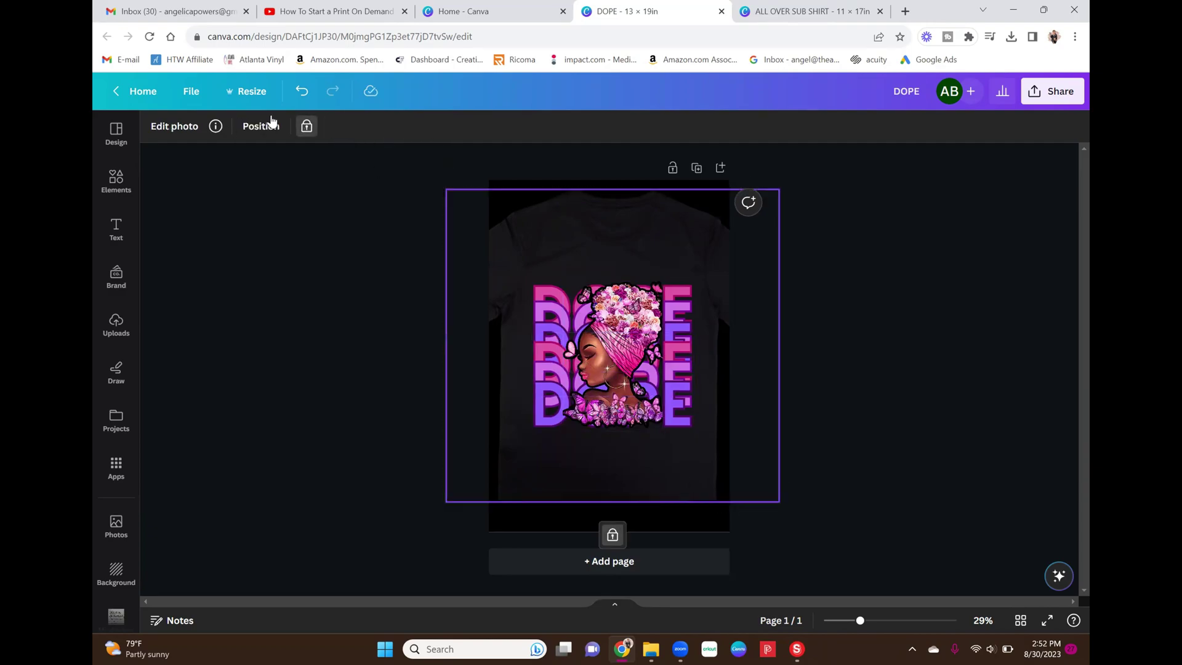
click(306, 126)
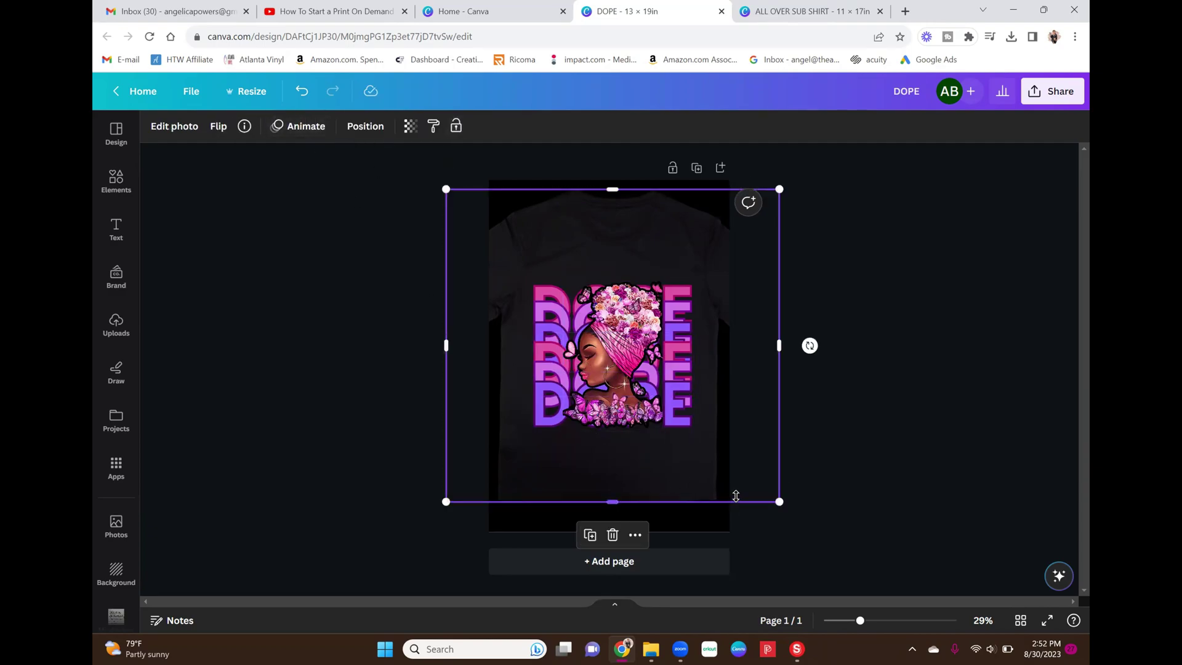
key(Delete)
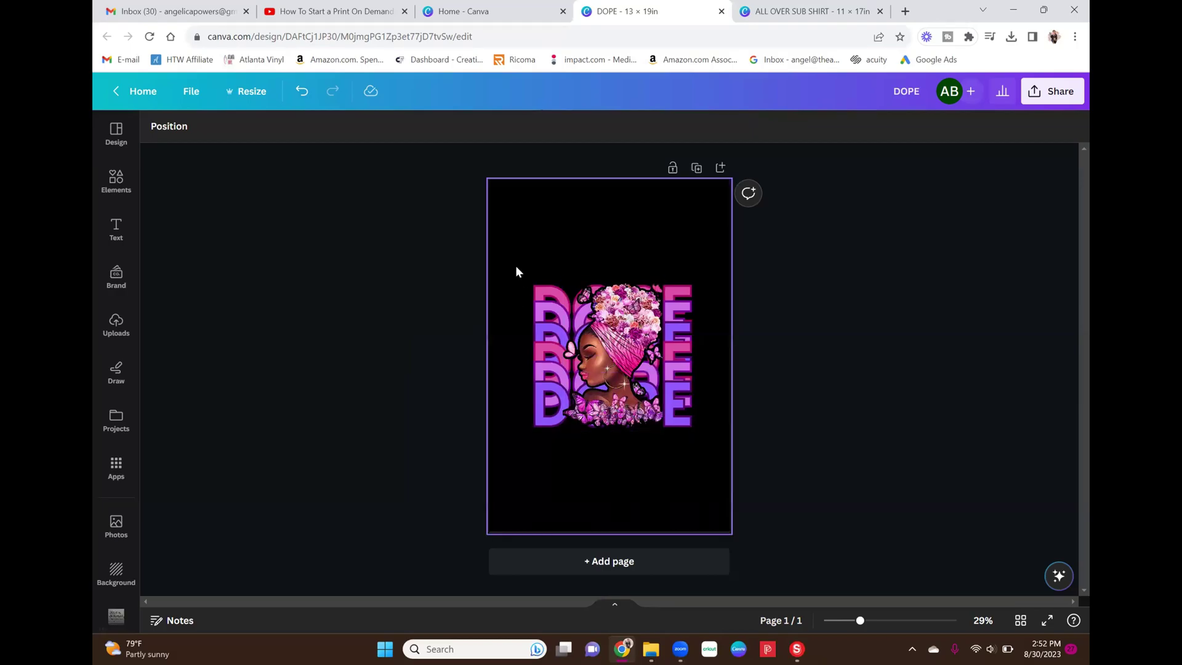
Group all the DOPE lettering with the woman's picture.
drag(515, 265, 709, 506)
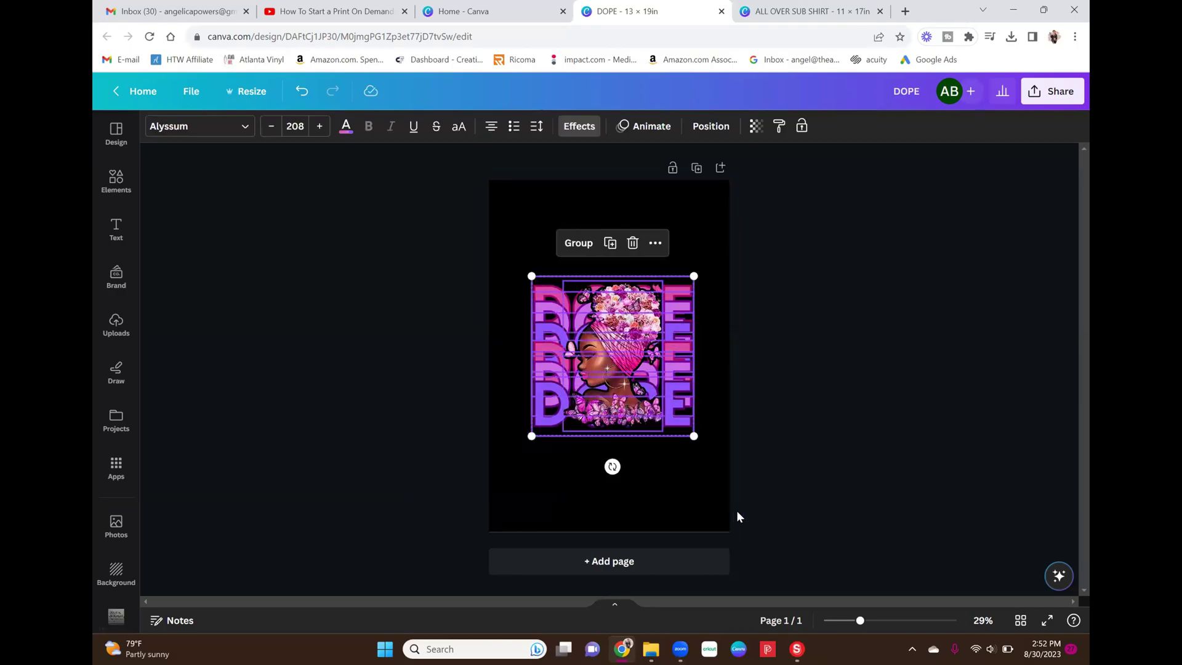
click(580, 243)
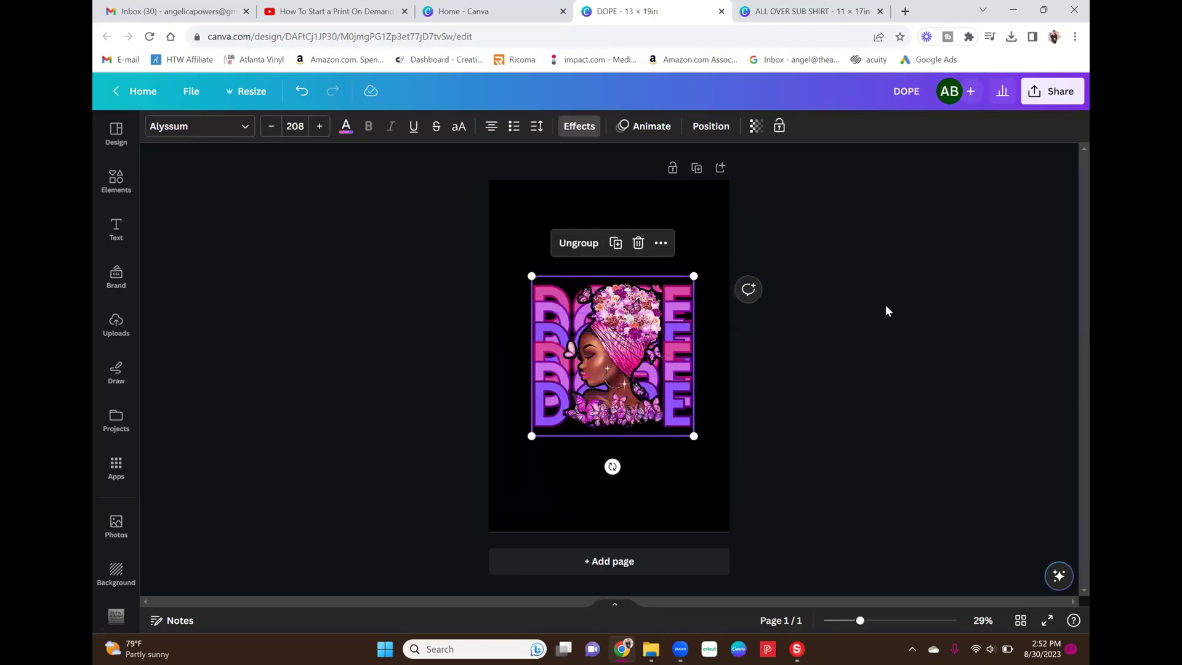
click(623, 367)
double_click(623, 368)
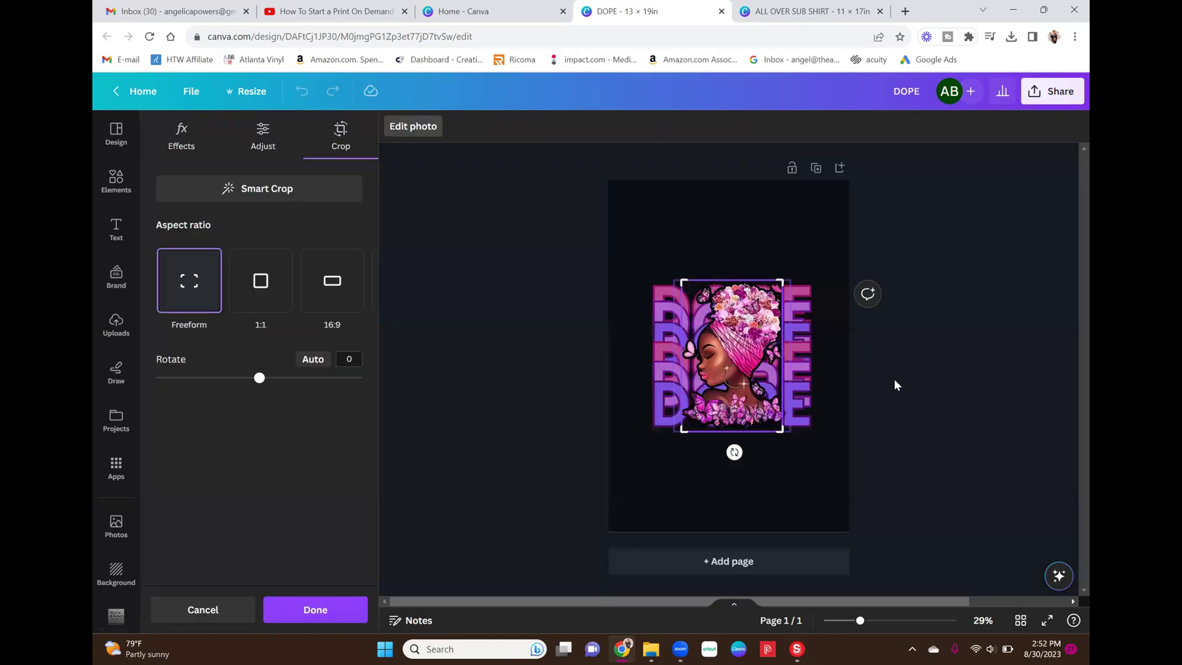
click(894, 378)
click(809, 346)
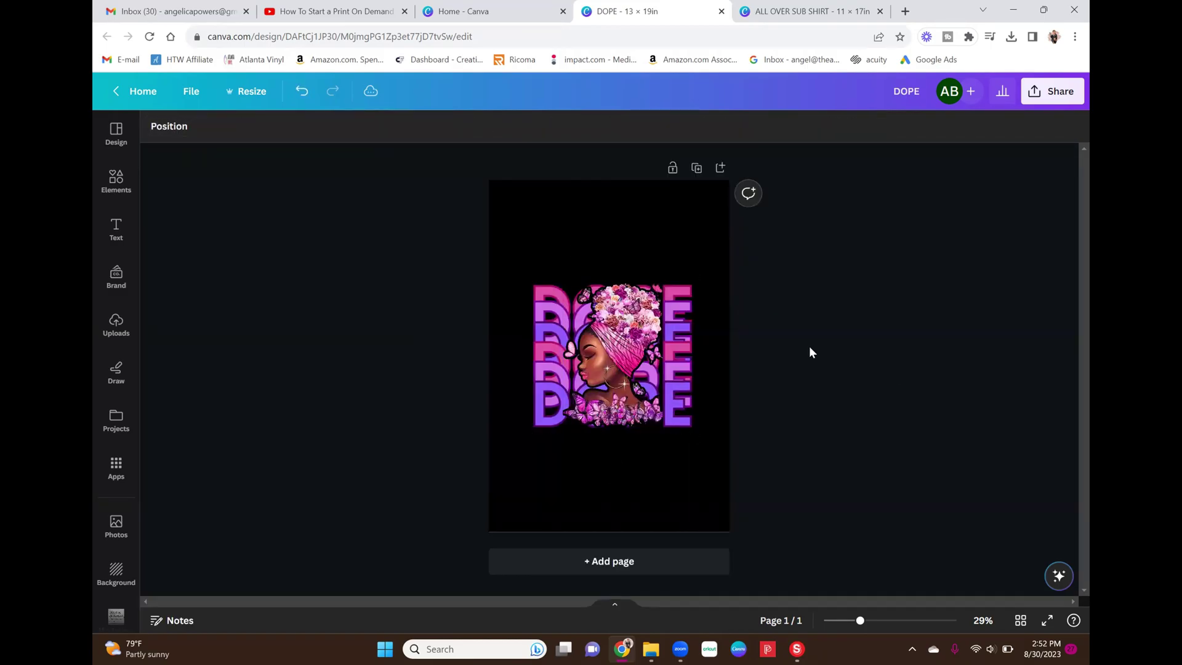
Center the grouped DOPE design horizontally and vertically on the page.
click(612, 363)
mouse_move(612, 364)
mouse_down()
mouse_move(602, 345)
mouse_move(607, 375)
mouse_move(609, 365)
mouse_up()
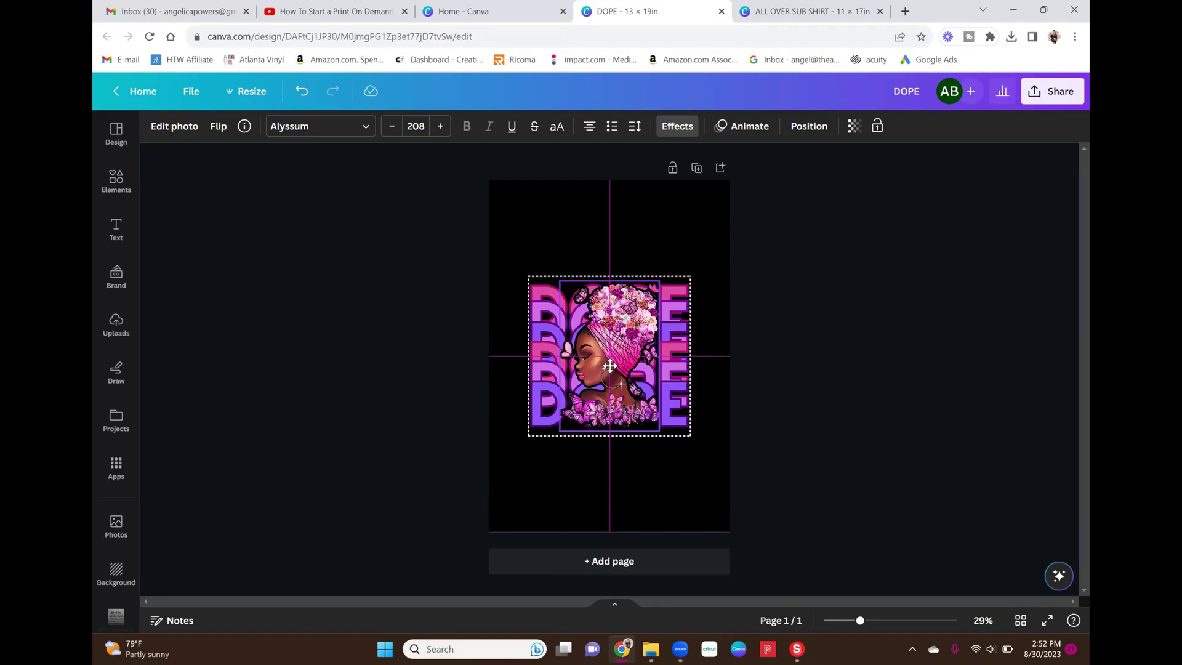
mouse_move(609, 366)
mouse_down()
mouse_move(609, 382)
mouse_move(610, 346)
mouse_move(636, 335)
mouse_move(610, 333)
mouse_move(609, 368)
mouse_up()
drag(609, 369, 610, 368)
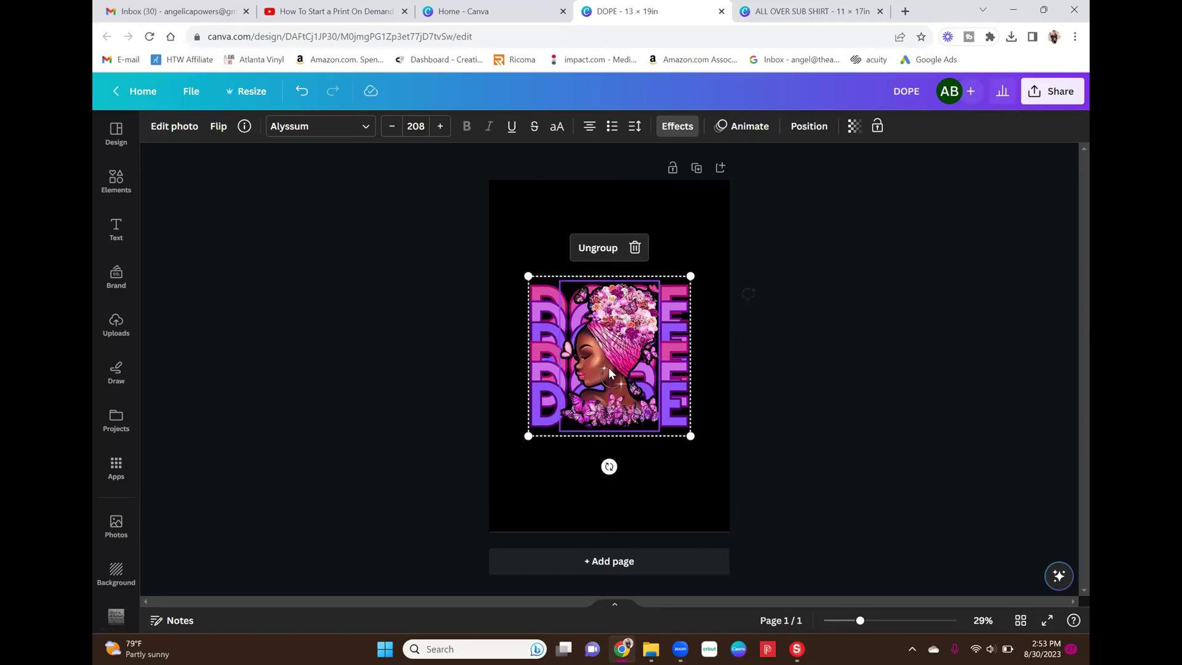
click(879, 367)
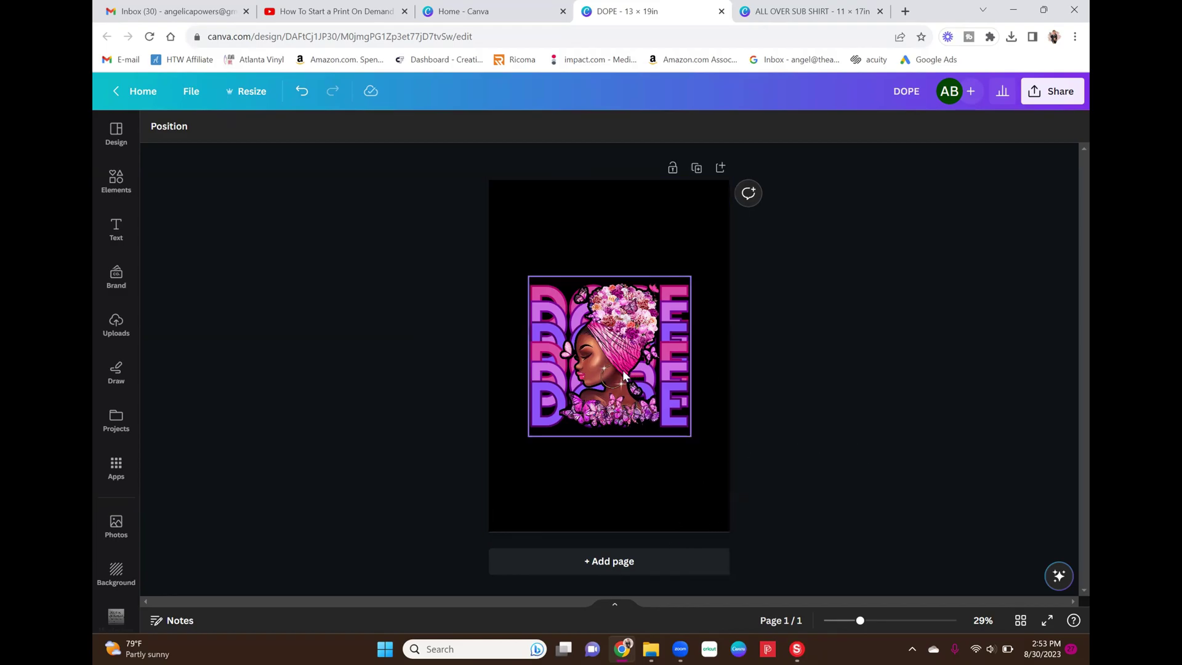
drag(622, 371, 621, 370)
click(870, 342)
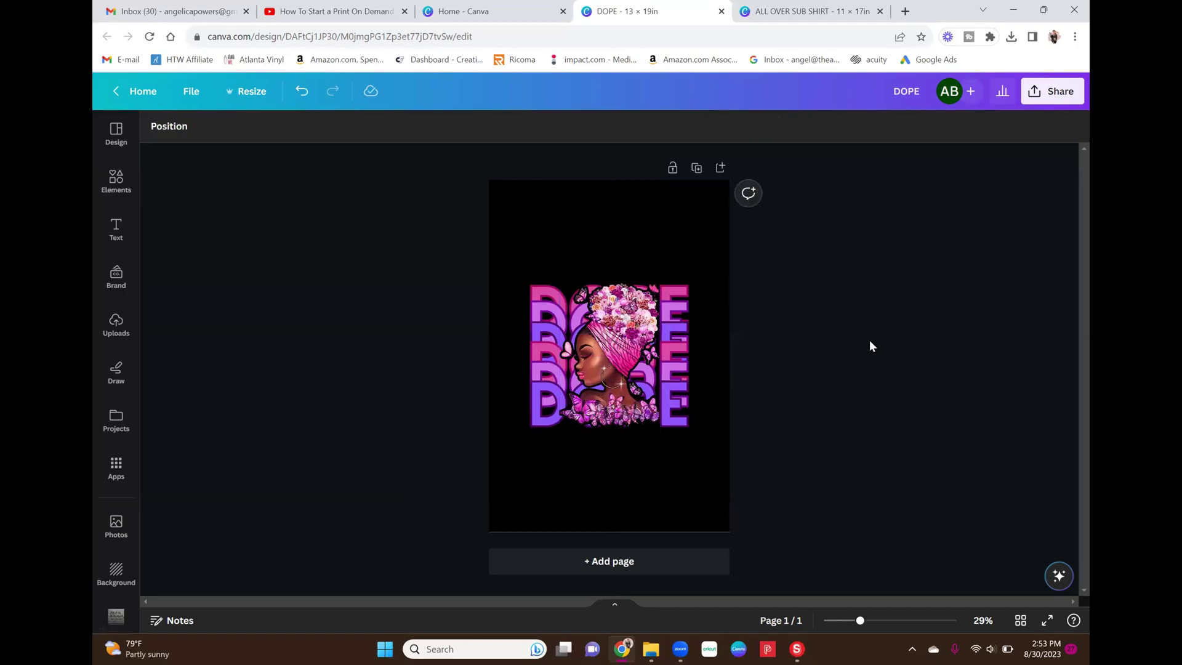